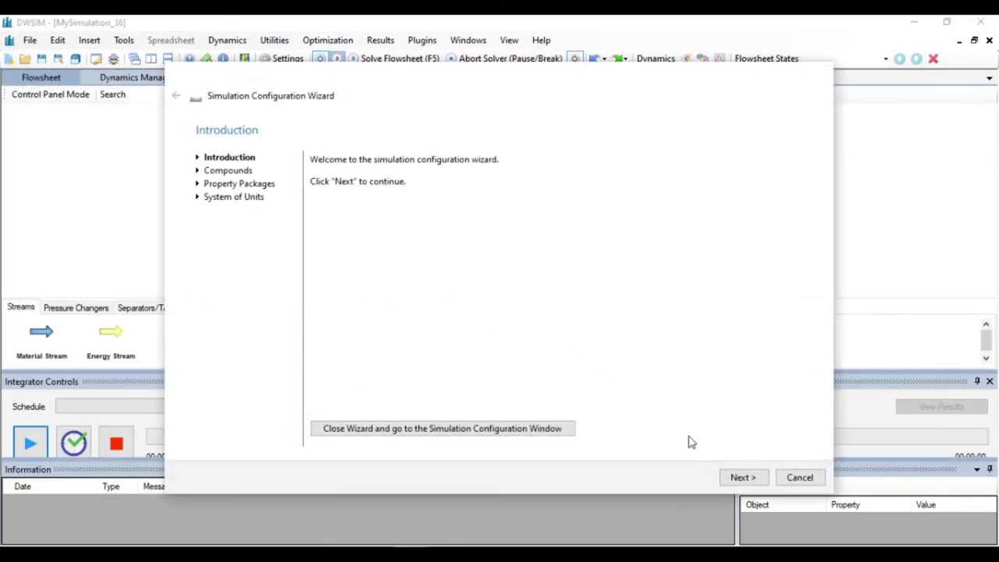
Add Methane, Water and Carbon dioxide to the simulation's compounds in the configuration wizard
left_click(741, 477)
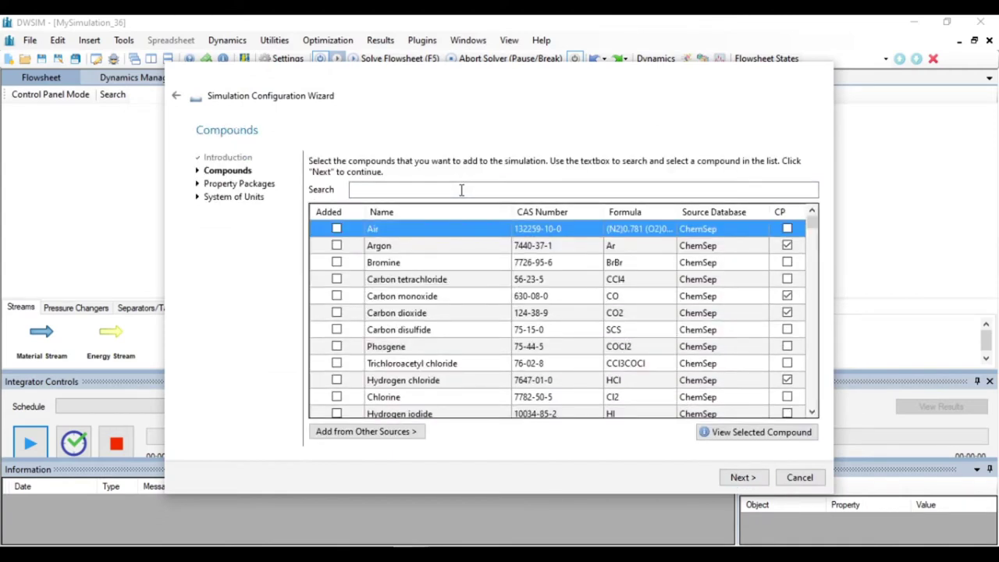
type("Methane")
key("Return")
type("Water")
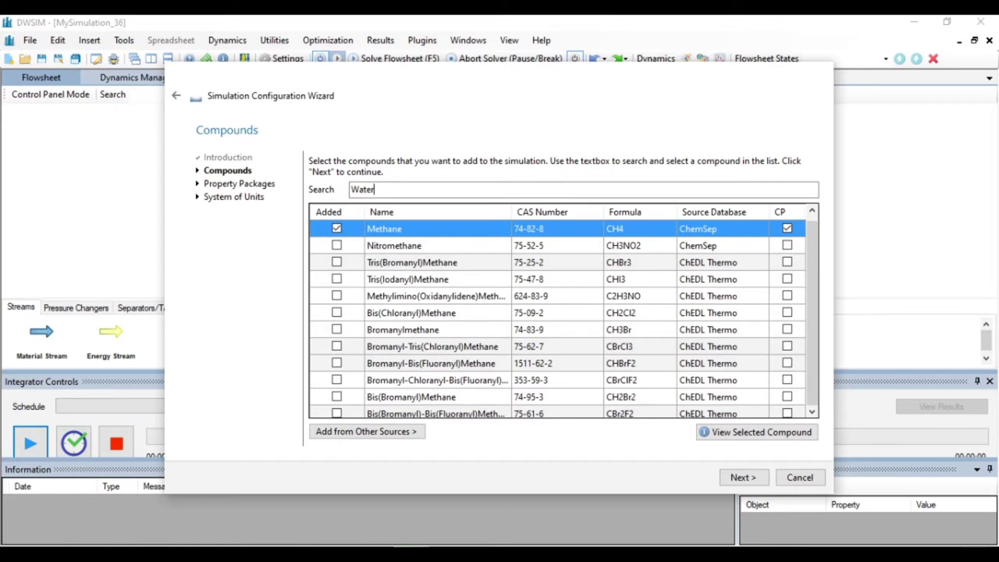
key("Return")
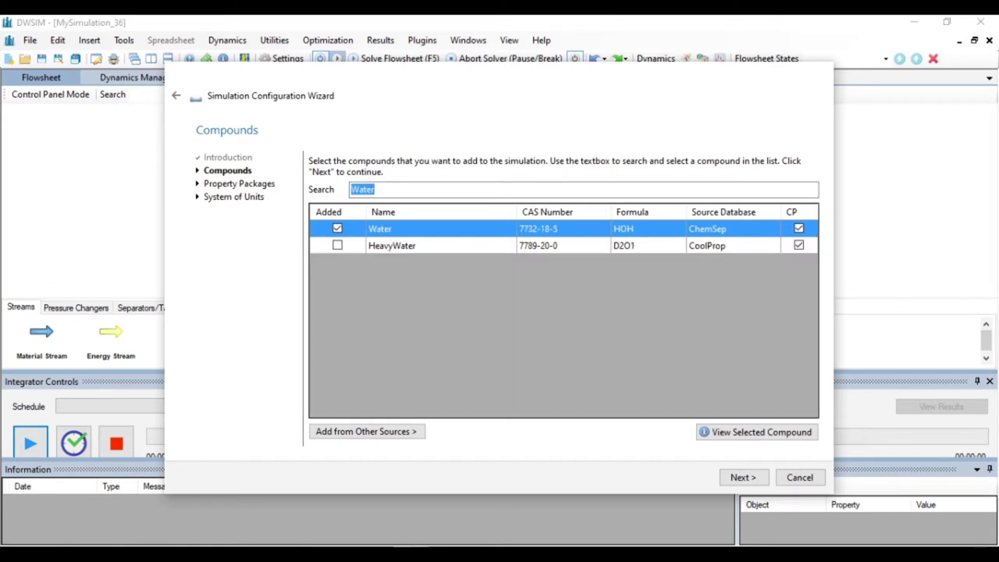
type("C")
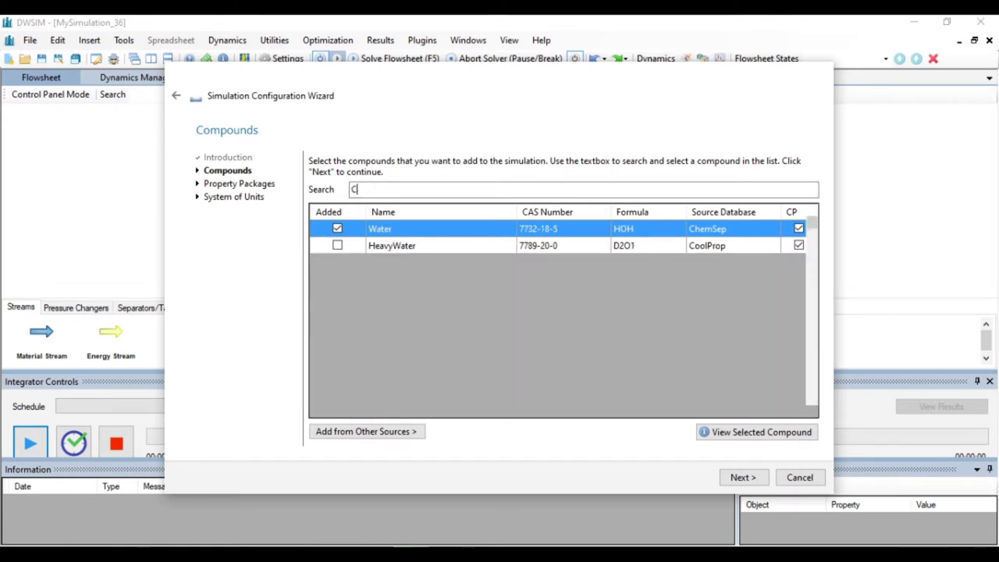
type("arbon ")
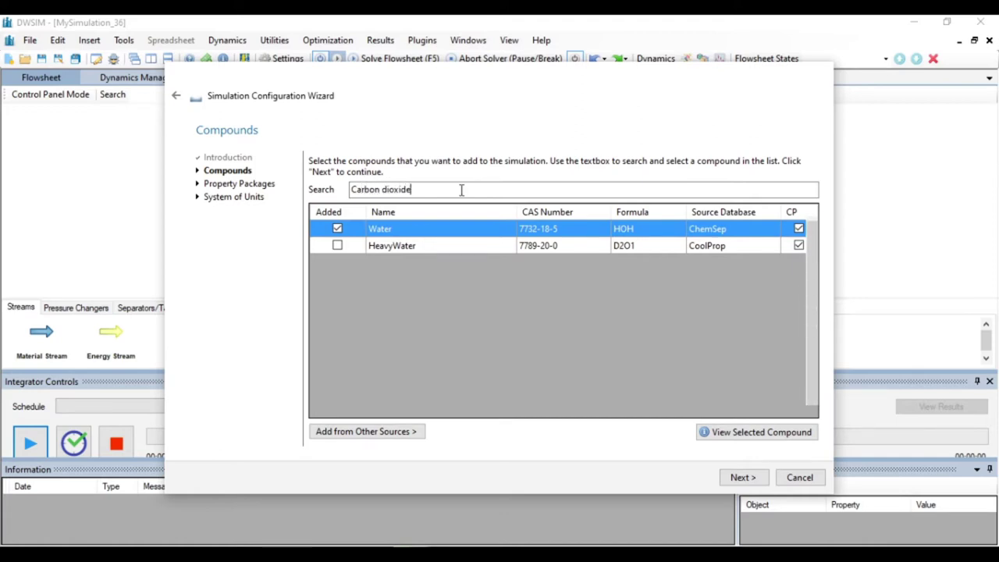
type("dioxide")
key("Return")
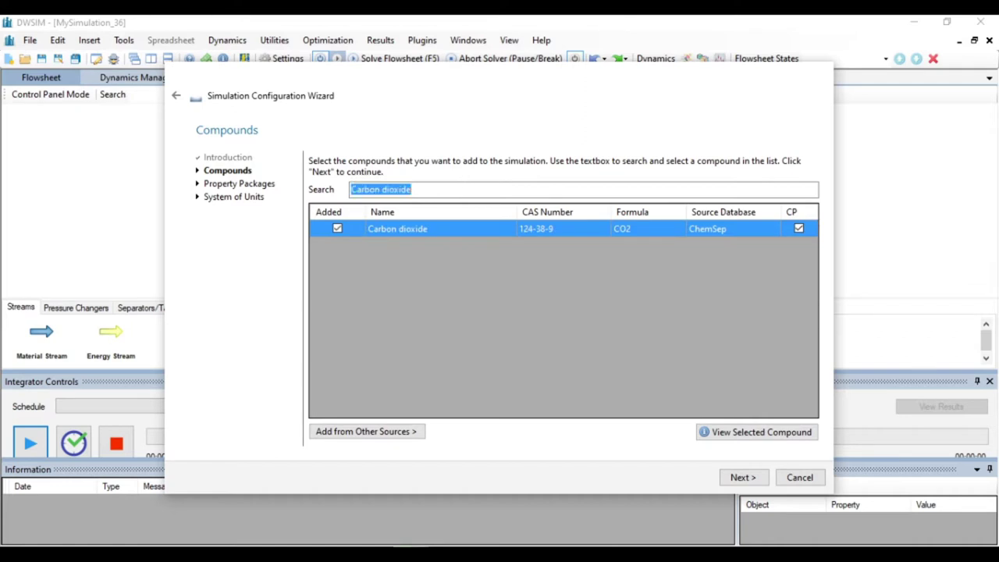
Add Hydrogen, Carbon monoxide and Oxygen to the simulation's compounds
type("H")
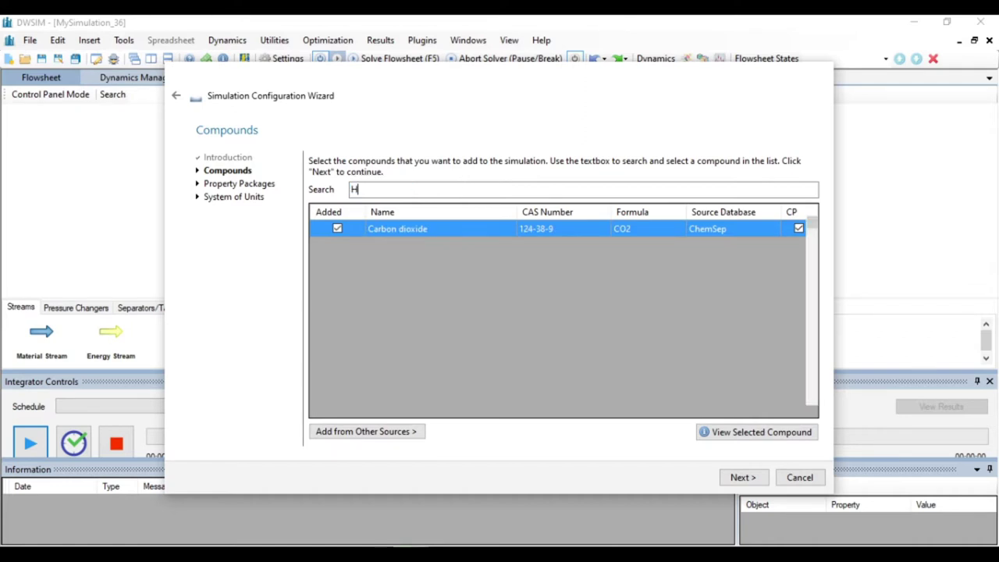
type("ydrogen")
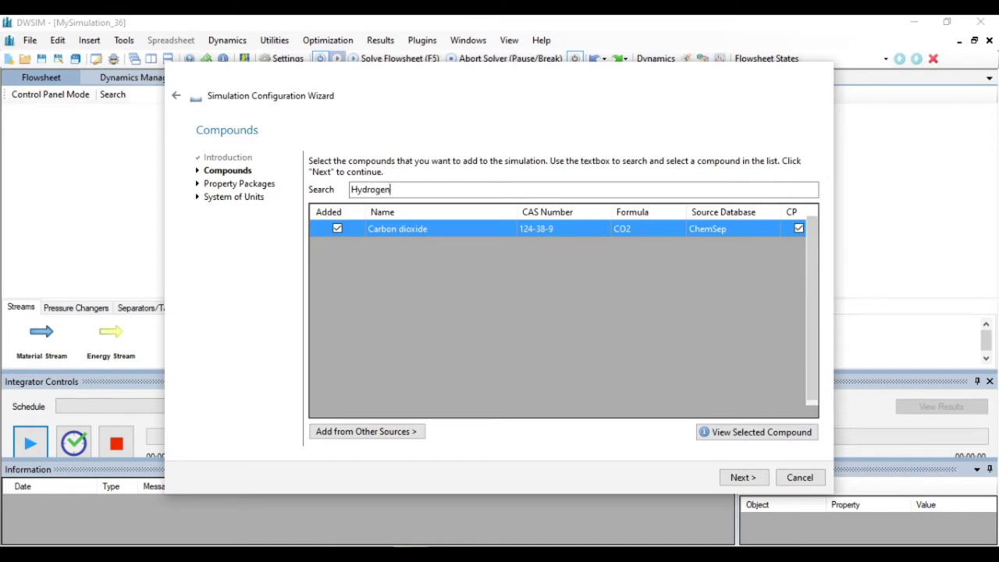
key("Return")
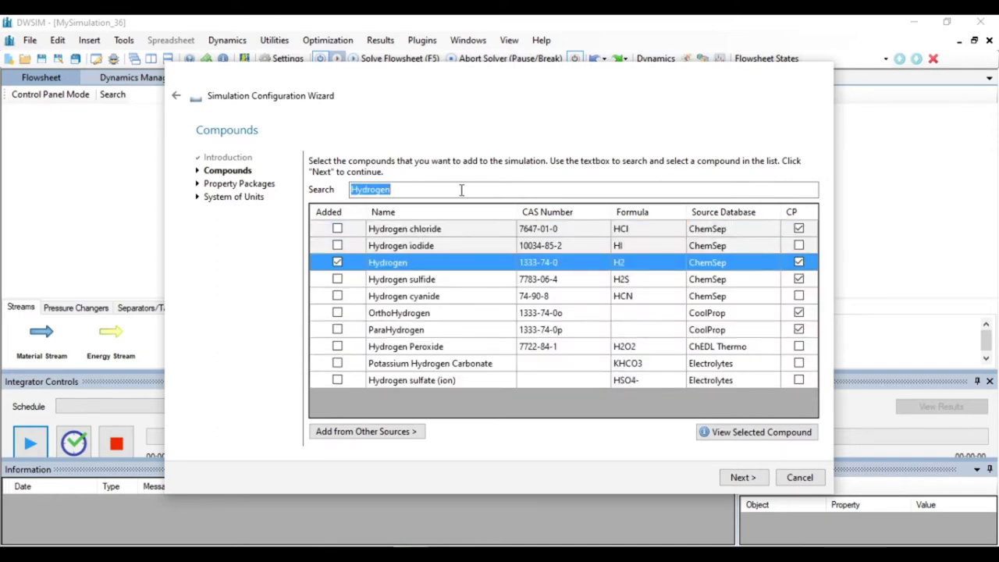
type("C")
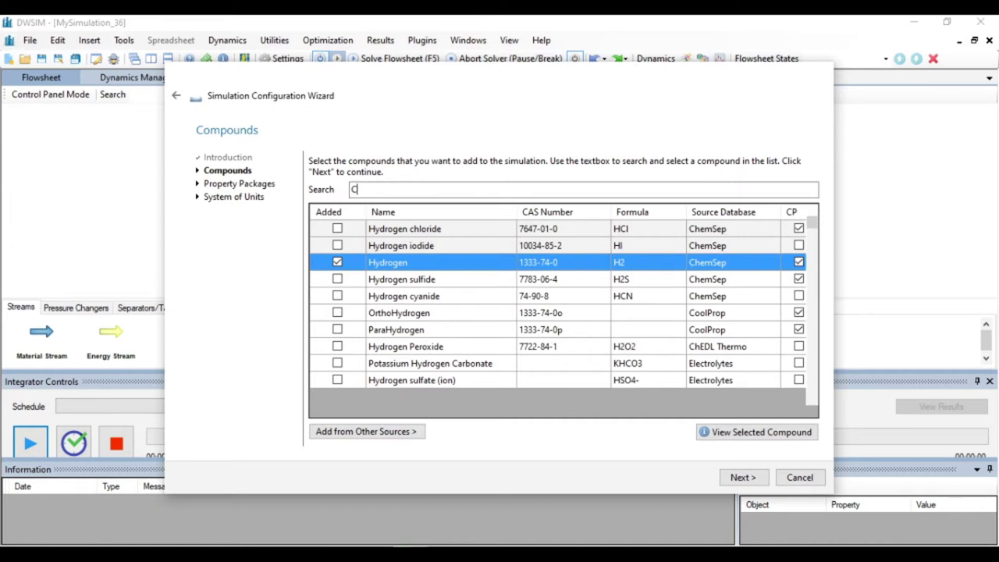
type("arbon Monoxide")
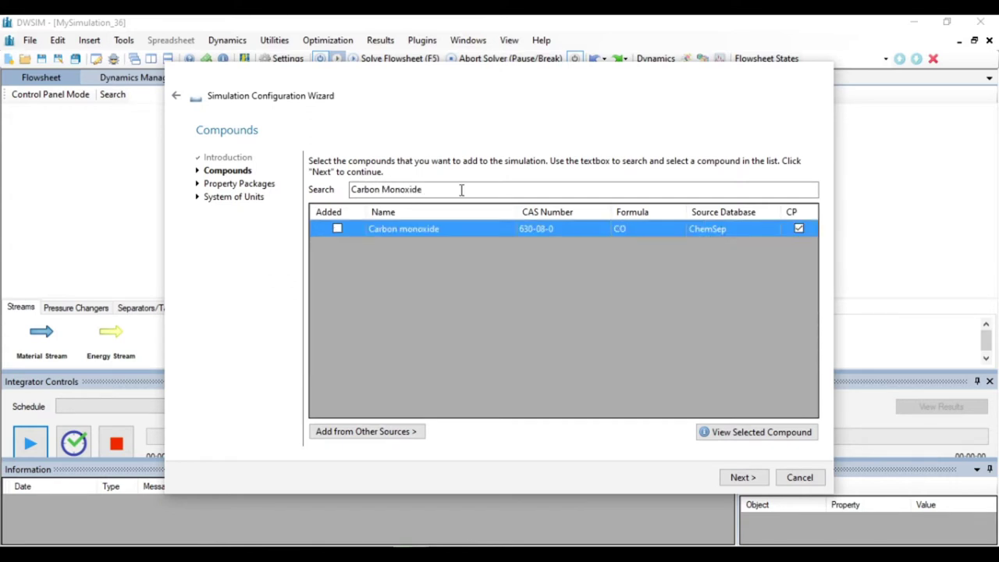
key("Return")
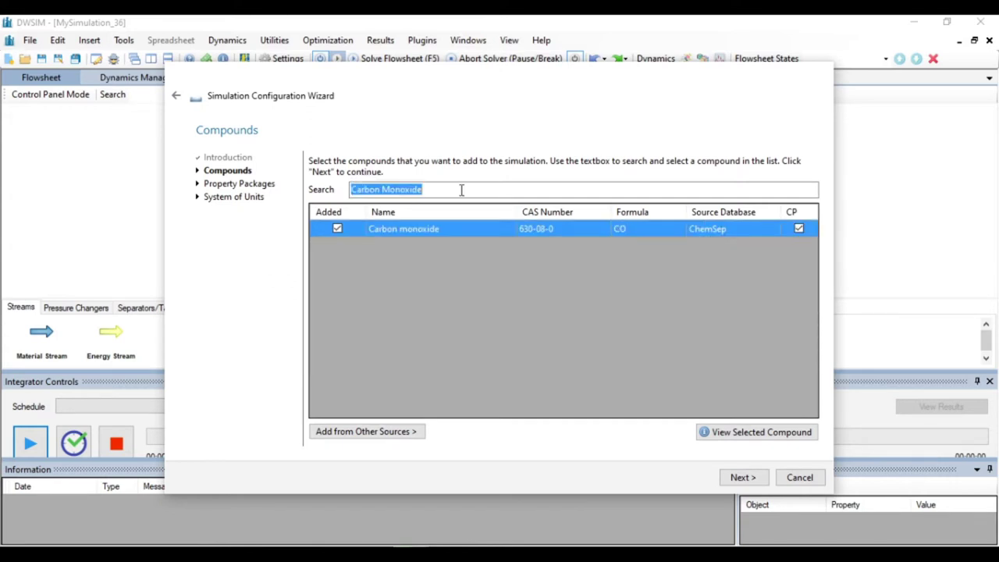
type("O")
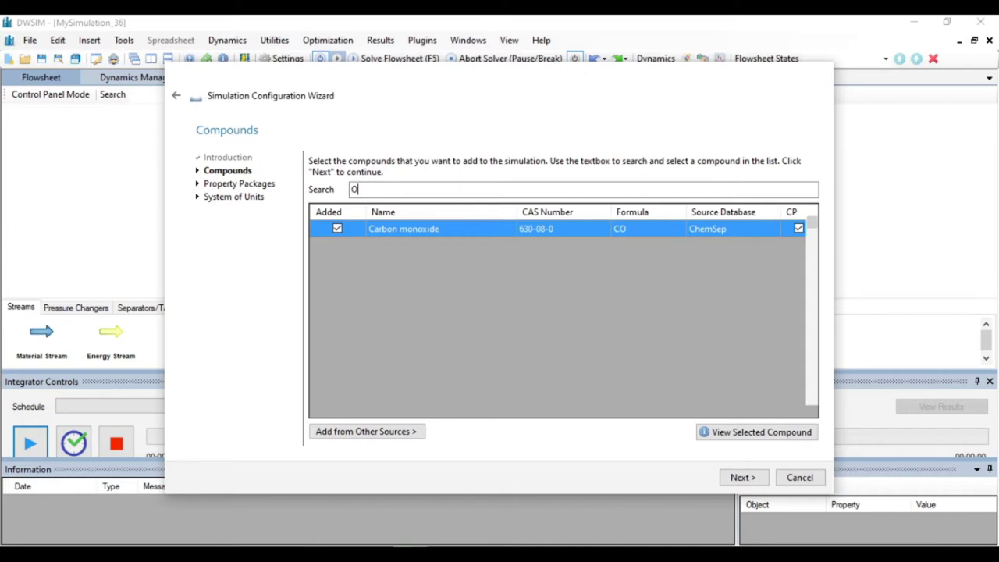
type("xygen")
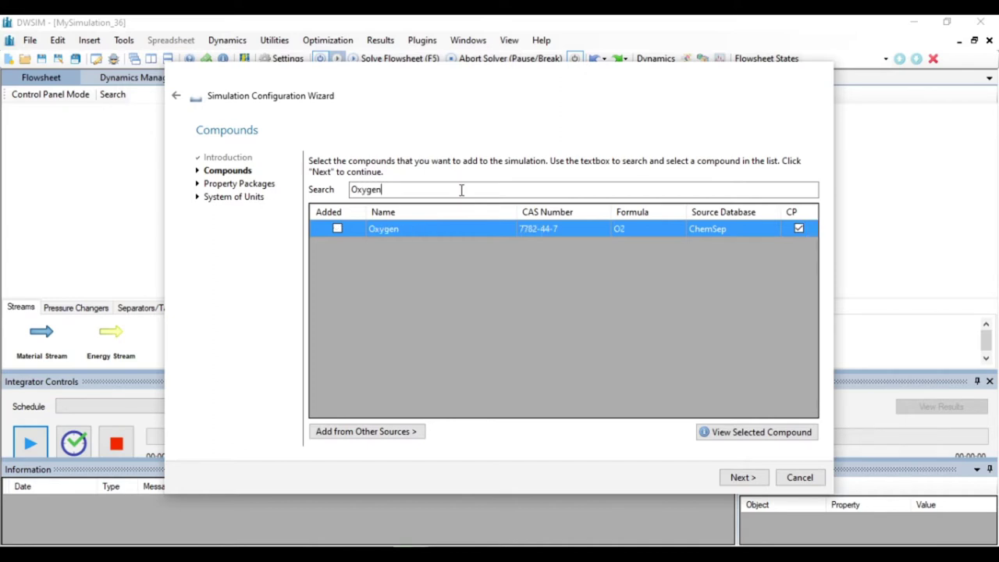
key("Return")
Add Methanol and Nitrogen to the simulation's compounds and clear the compound search
type("M")
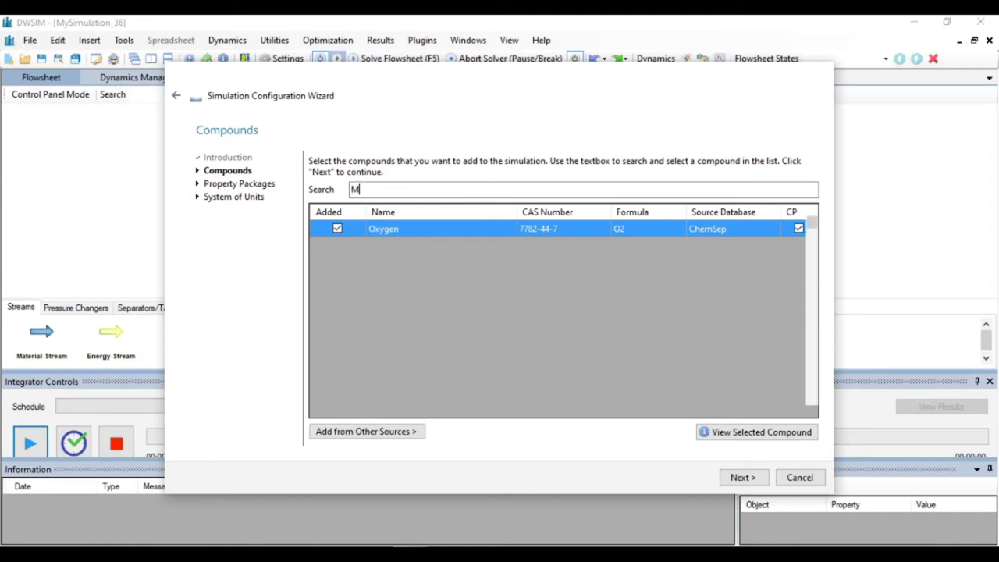
type("ethanol")
key("Return")
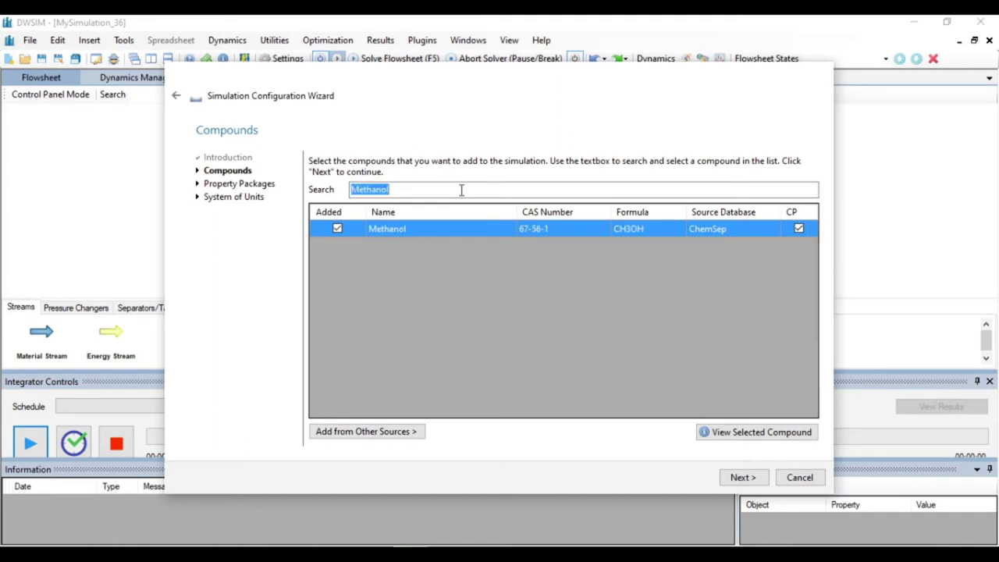
type("N")
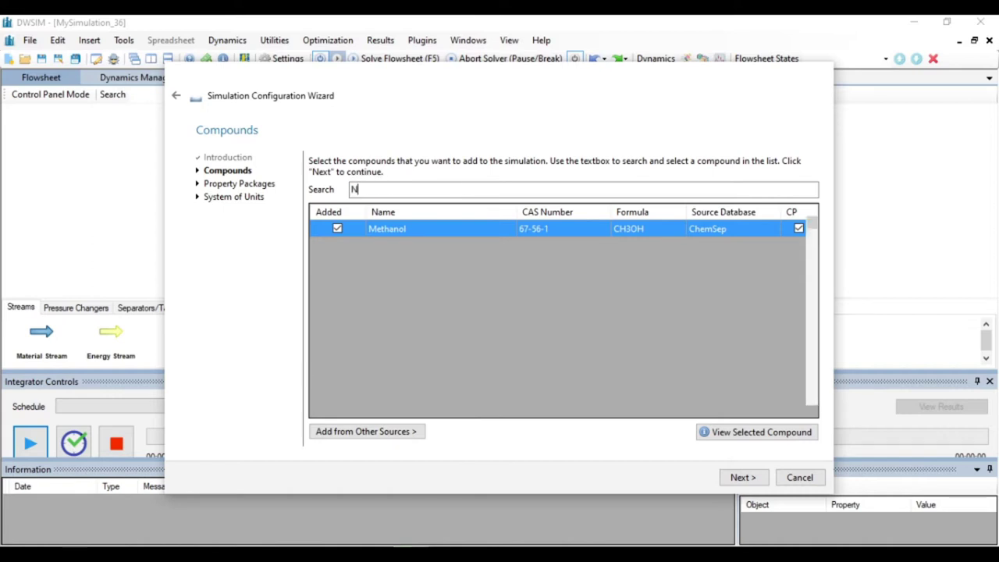
type("itrogen")
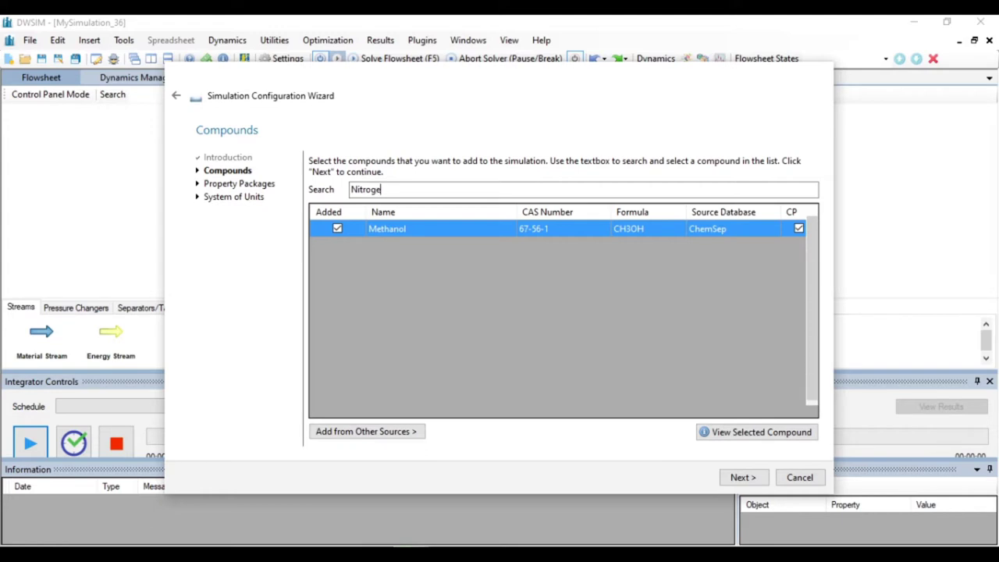
key("Return")
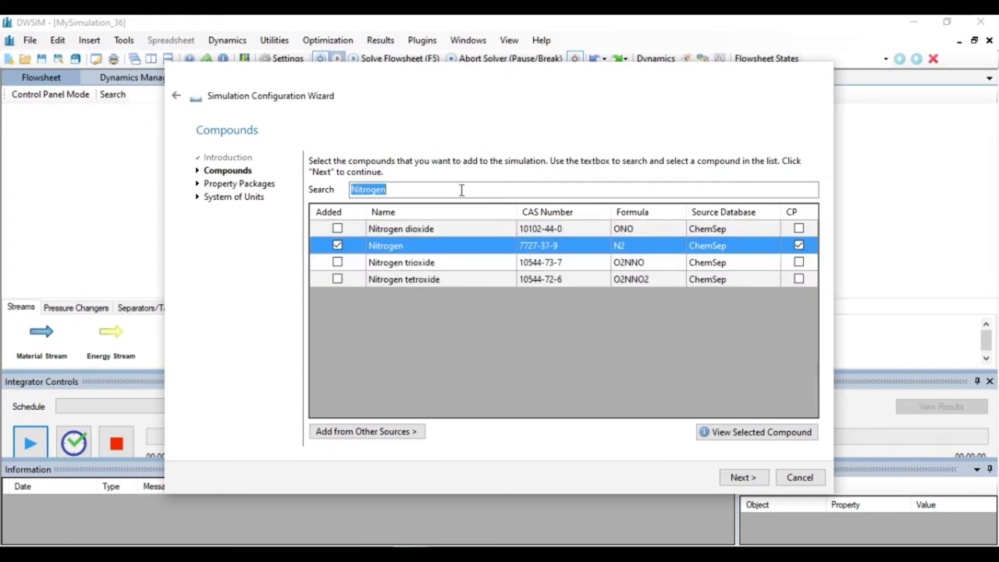
key("BackSpace")
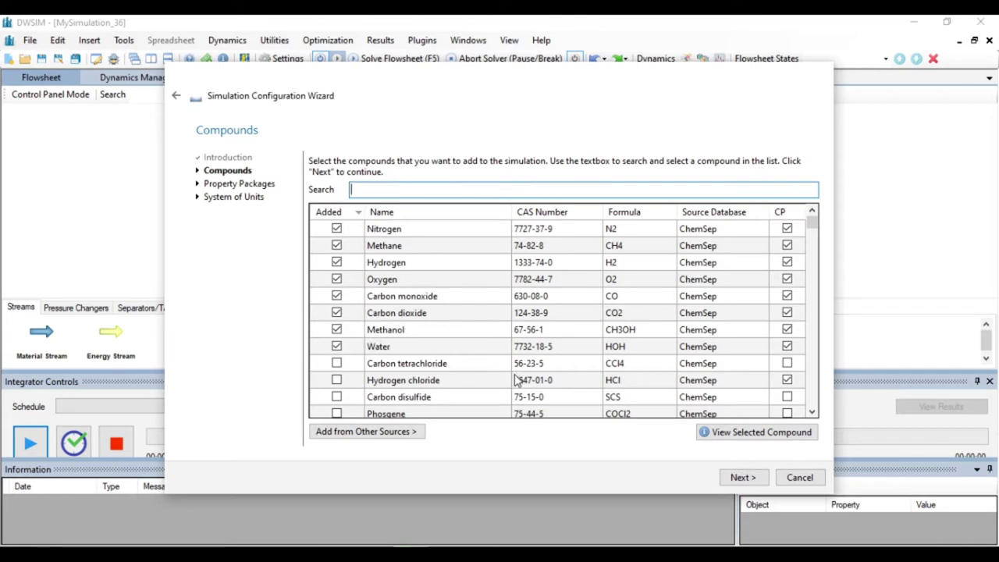
Add the Raoult's Law property package and finish the configuration wizard with the SI system of units
left_click(742, 477)
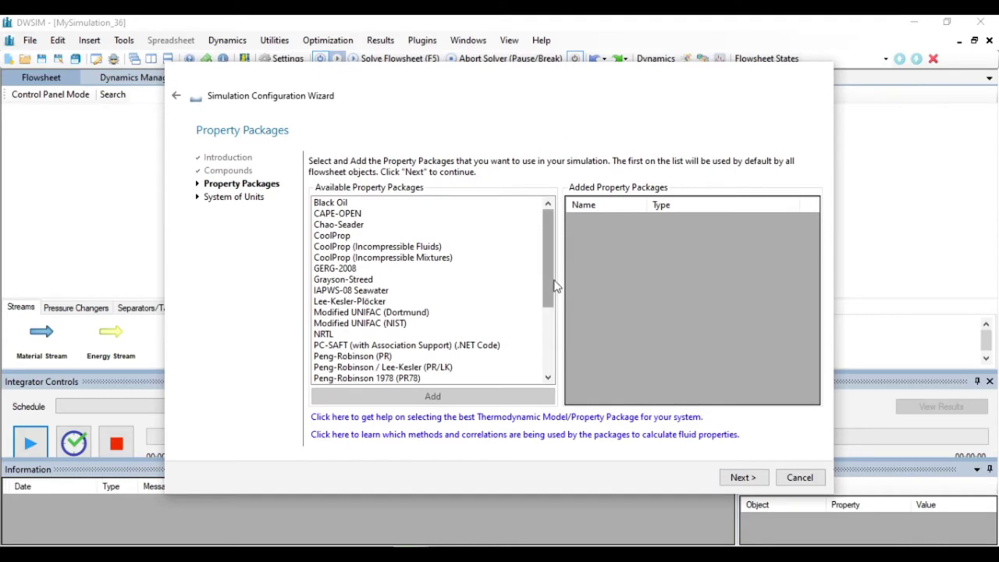
left_click_drag(551, 277, 543, 344)
double_click(348, 306)
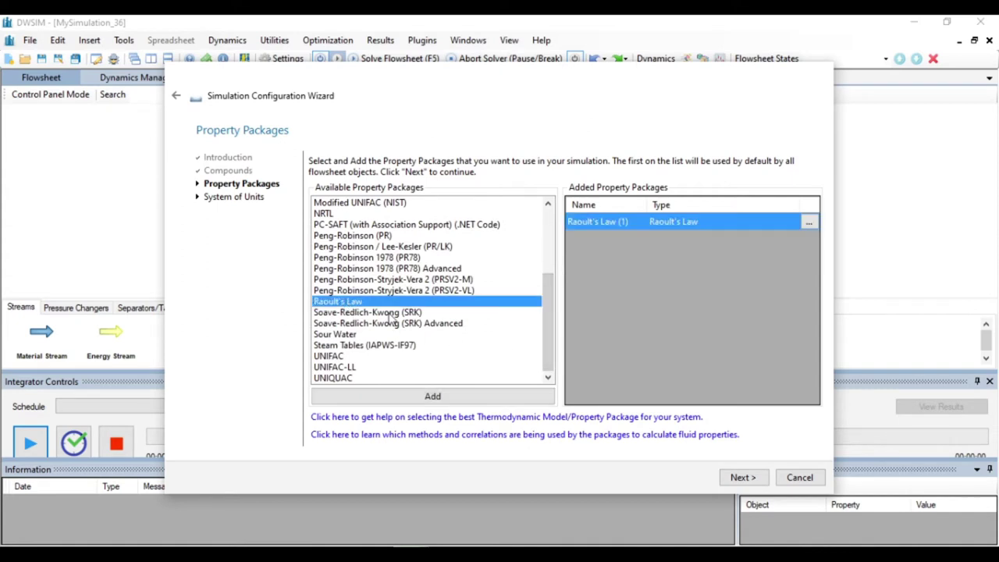
left_click(743, 477)
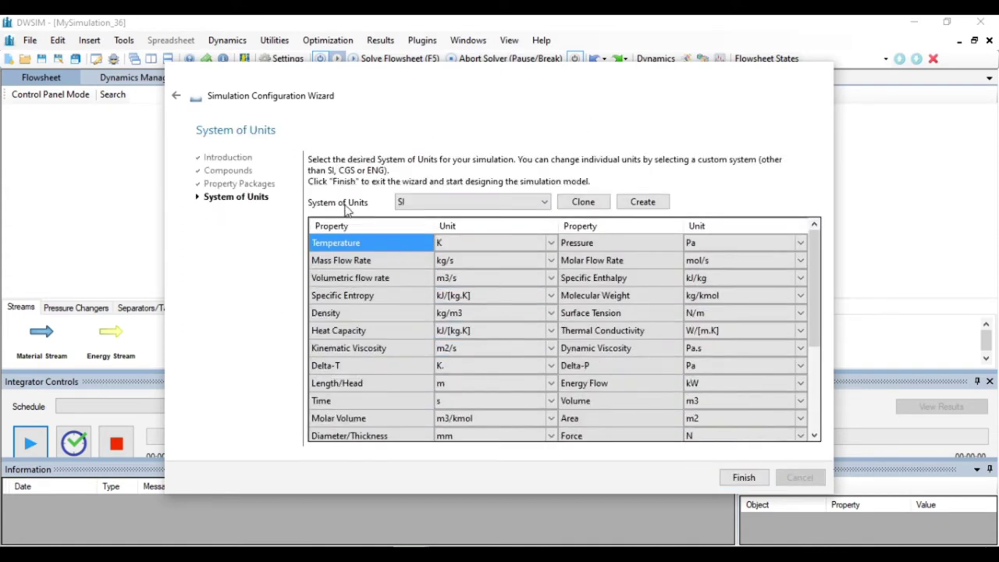
left_click(743, 478)
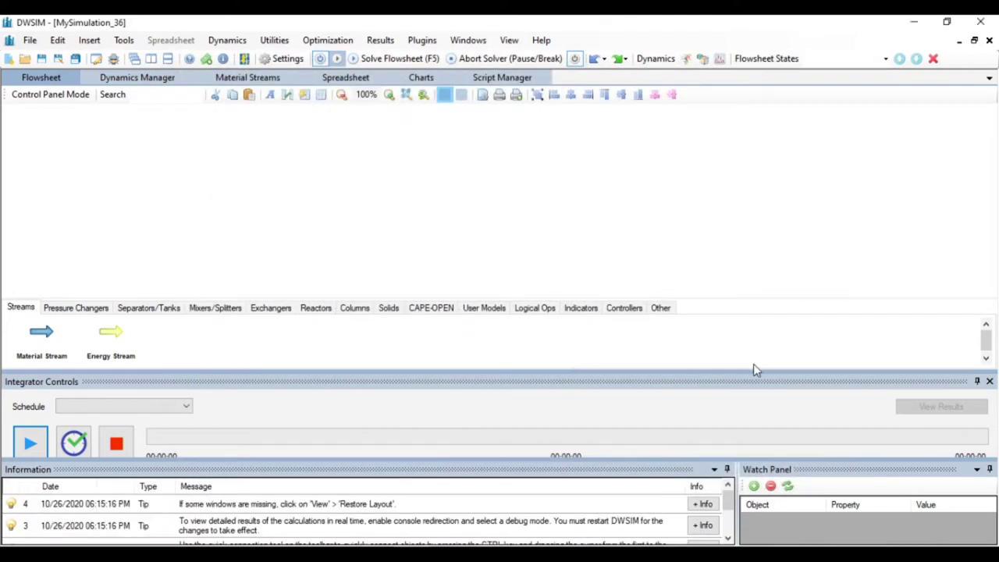
Auto-hide the Integrator Controls and Watch Panel and shrink the Information area to enlarge the flowsheet
left_click(976, 382)
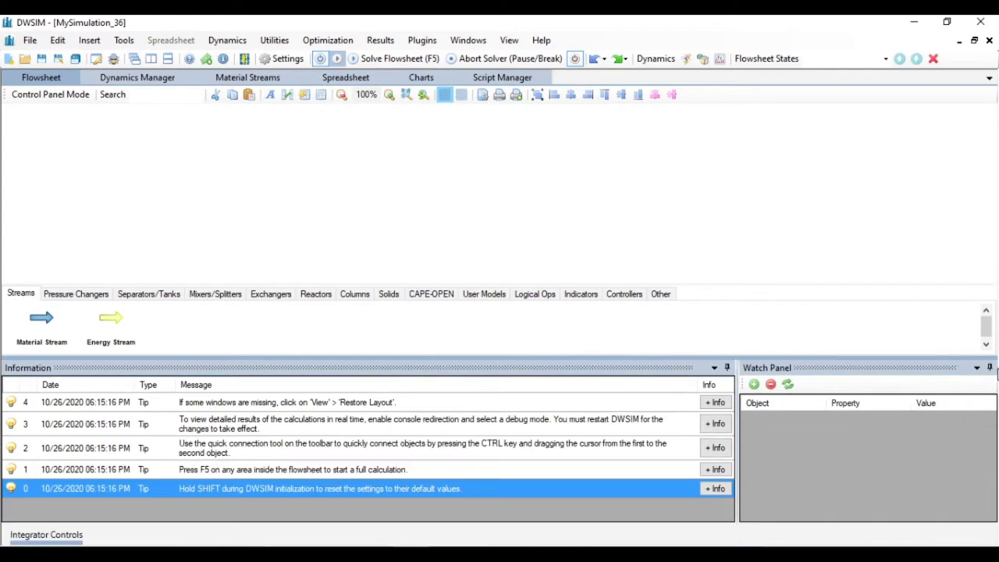
left_click(989, 368)
left_click_drag(669, 361, 407, 470)
Place three conversion reactors on the flowsheet, spaced apart from one another
left_click(313, 419)
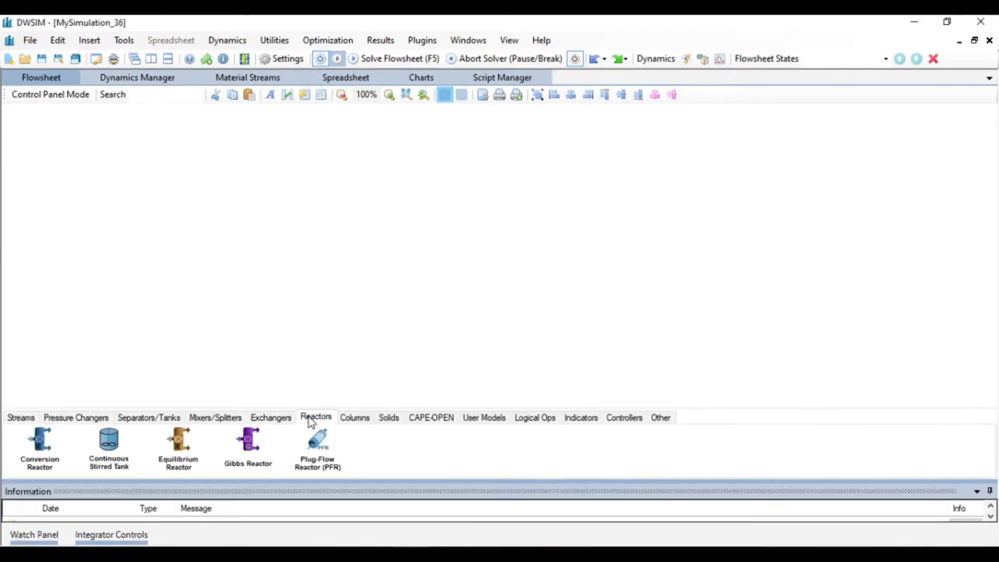
left_click_drag(43, 449, 335, 242)
left_click_drag(39, 459, 577, 246)
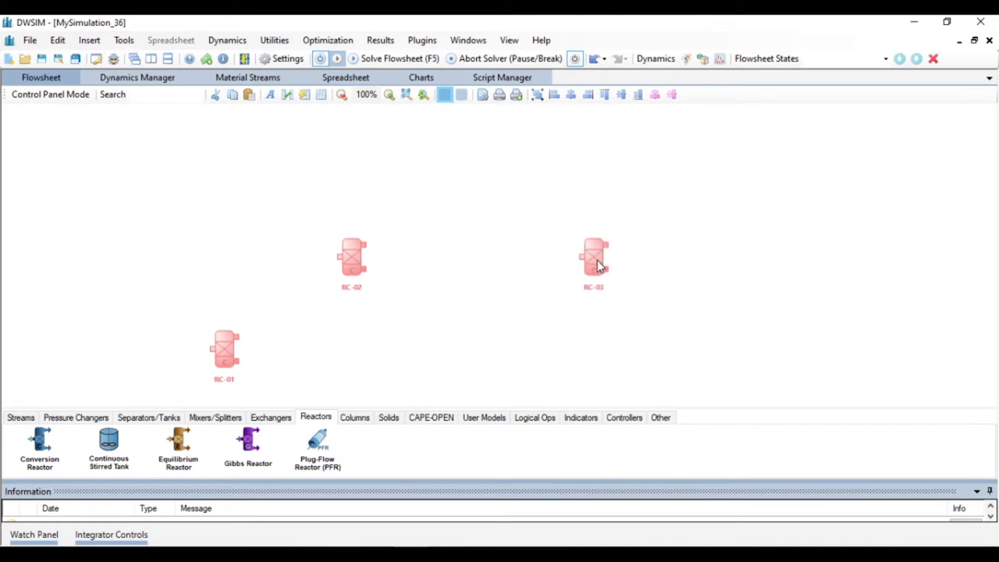
left_click(586, 264)
double_click(586, 264)
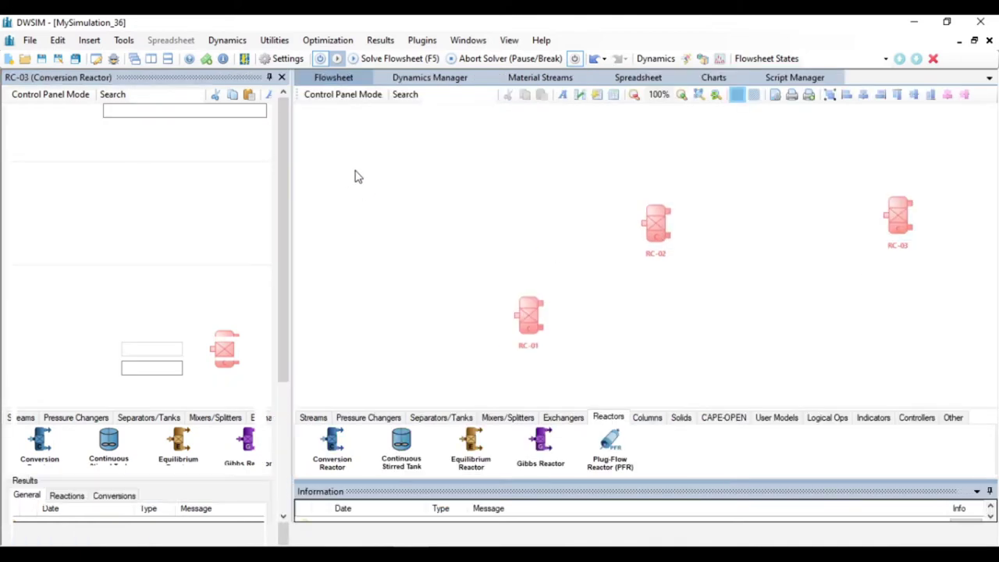
left_click(282, 77)
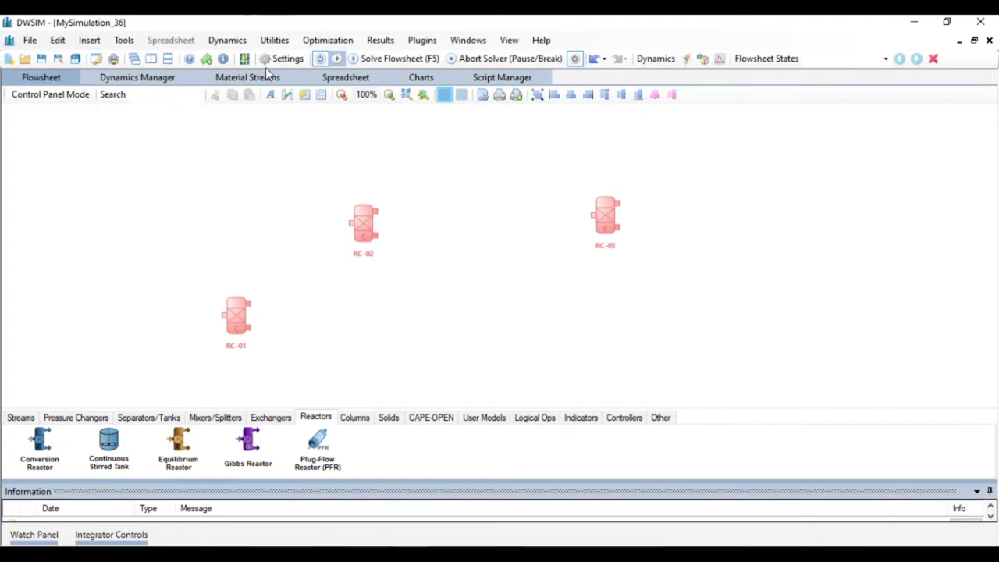
Open the simulation settings, dock them alongside the flowsheet and show the Reactions page
left_click(281, 59)
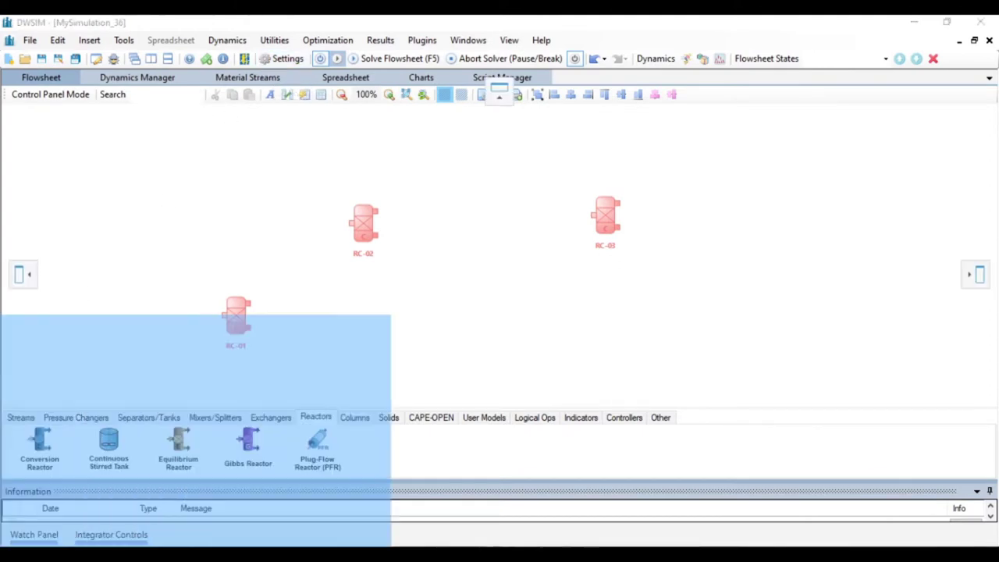
left_click_drag(203, 328, 172, 83)
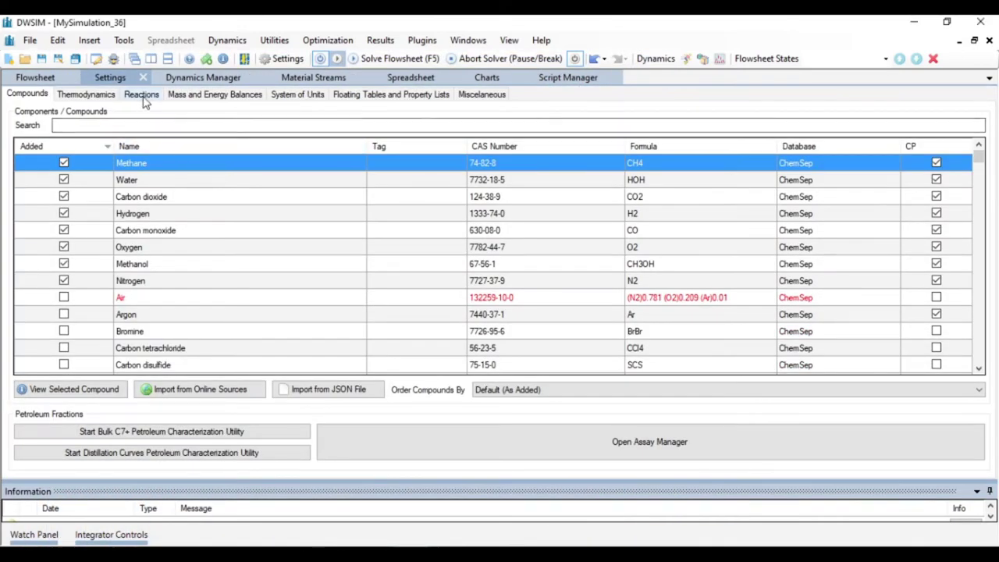
left_click(142, 95)
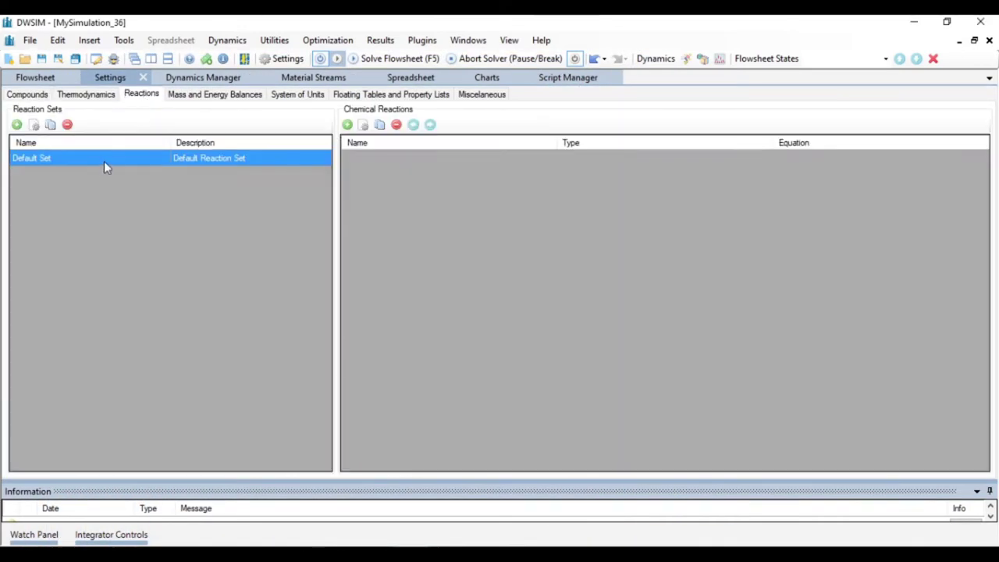
Rename the default reaction set as Reformer and clear its description
double_click(60, 158)
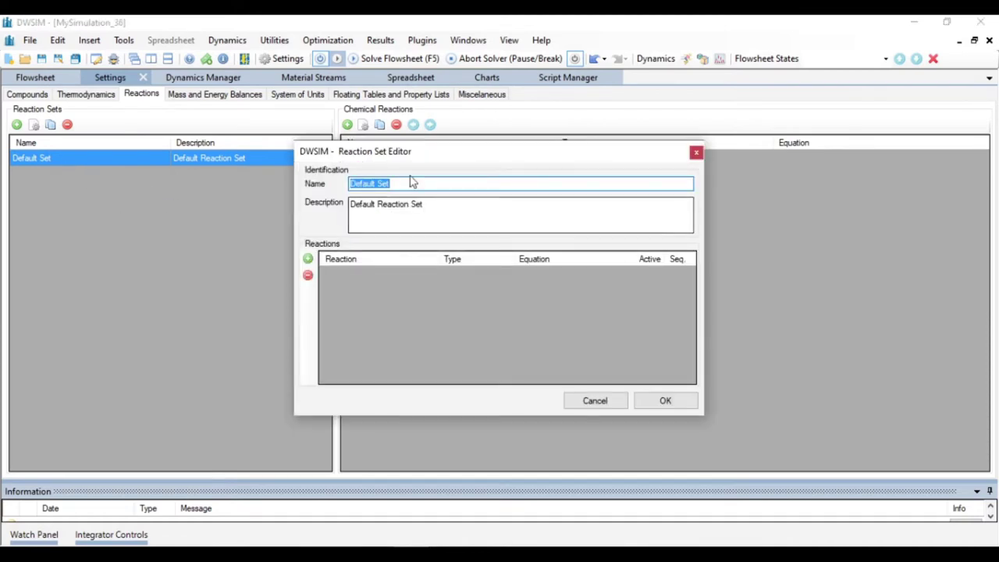
type("Reformer")
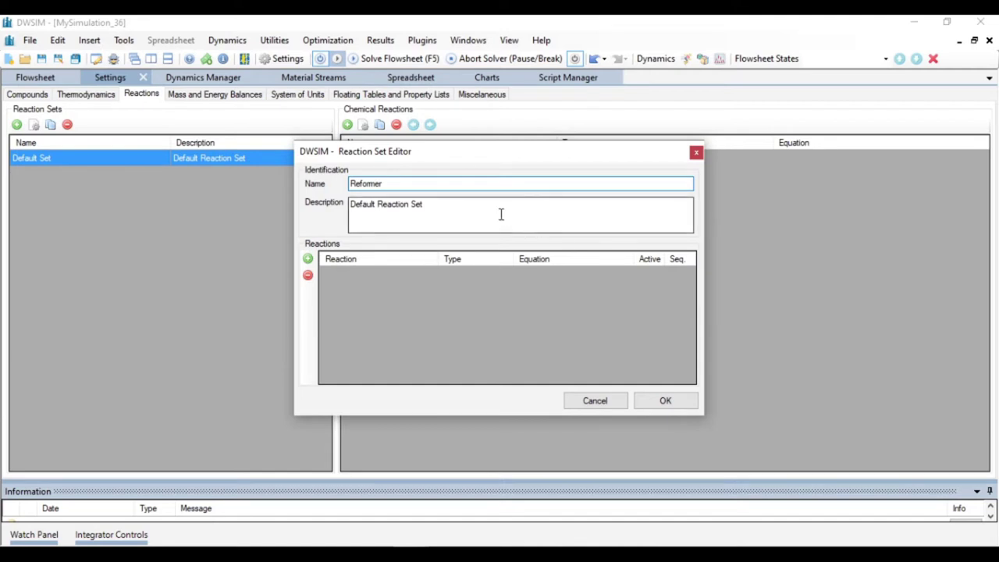
left_click_drag(502, 214, 323, 214)
key("BackSpace")
left_click(665, 401)
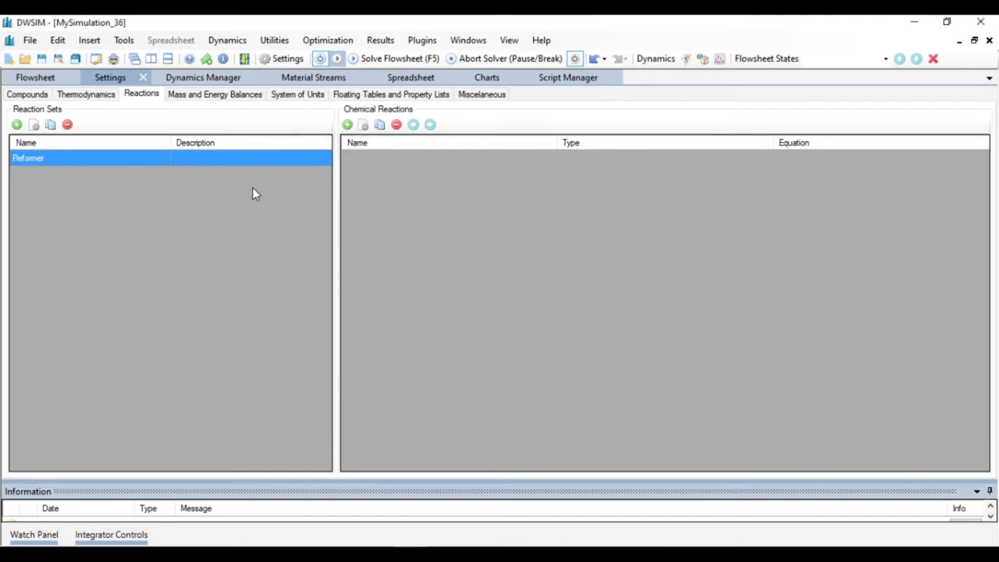
Add two more reaction sets named CO Converter and Methanol Reactor
left_click(17, 125)
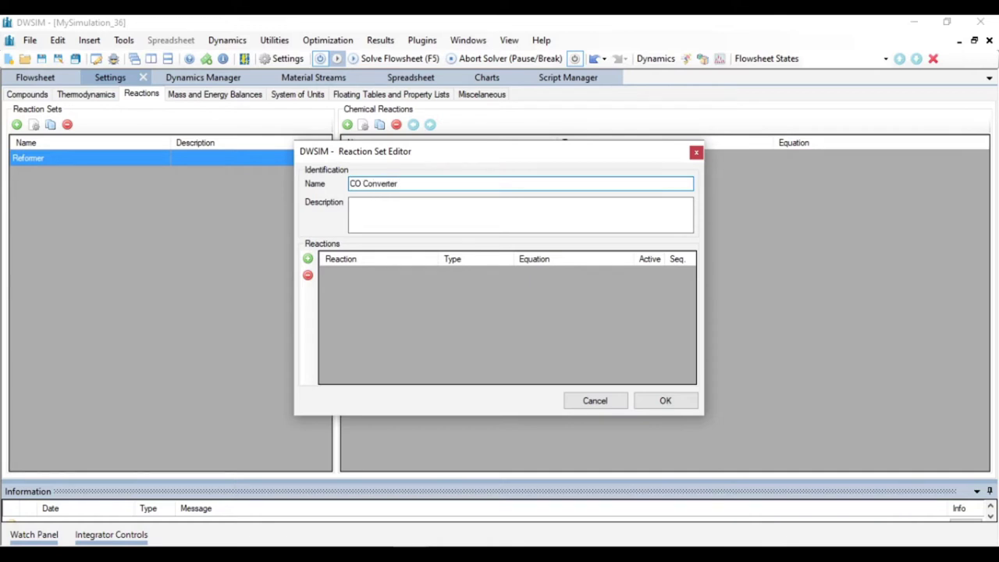
left_click(642, 400)
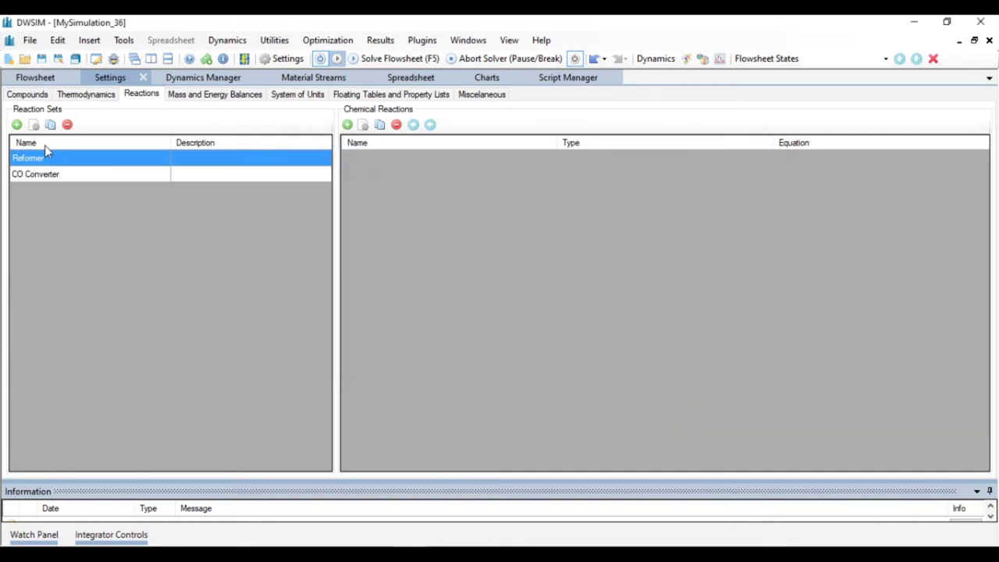
left_click(16, 125)
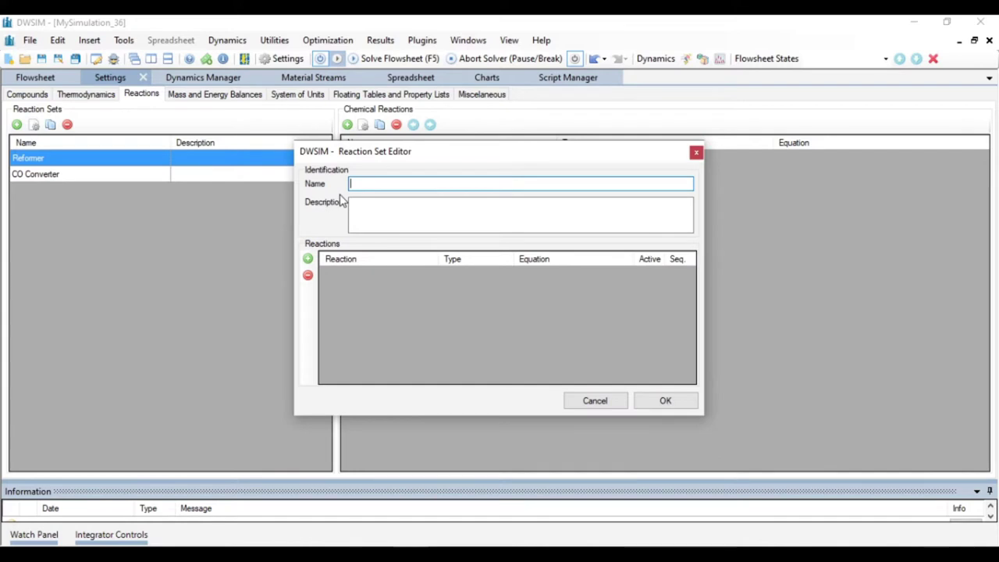
type("Methanol Reactor")
left_click(656, 396)
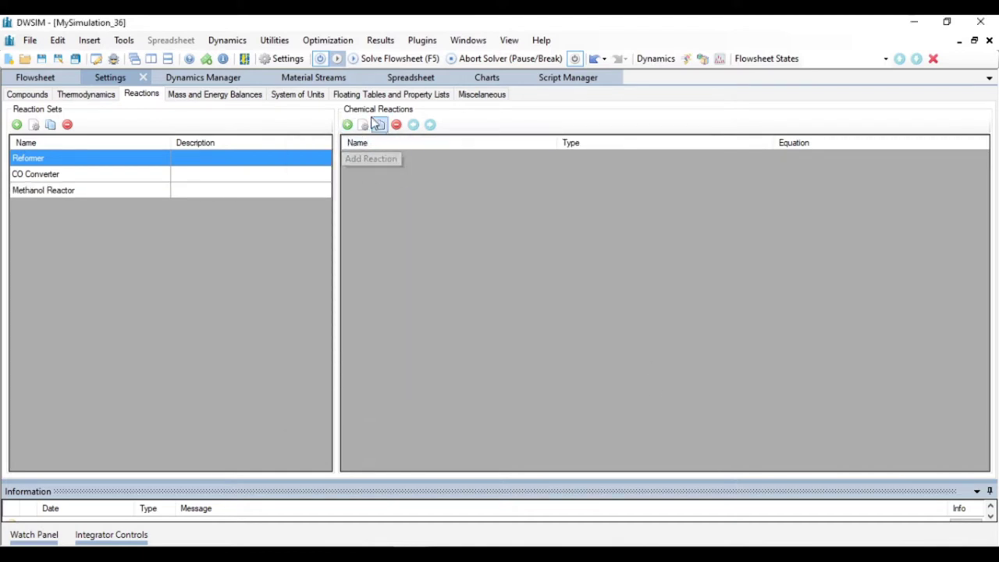
Create a new conversion reaction and name it main reformer rxn
left_click(348, 125)
left_click(348, 126)
left_click(349, 126)
left_click(366, 142)
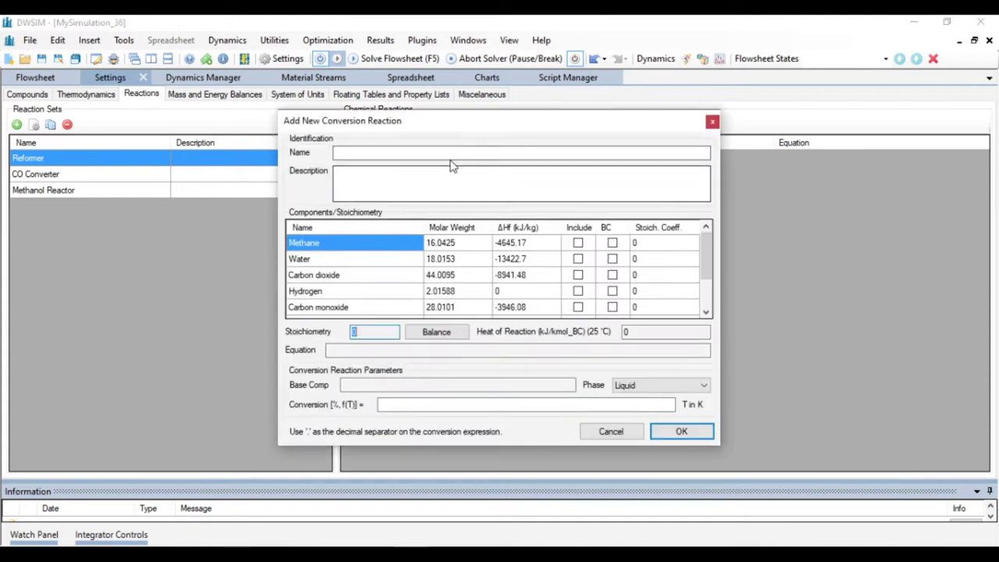
left_click(435, 152)
type("main reformer rxn")
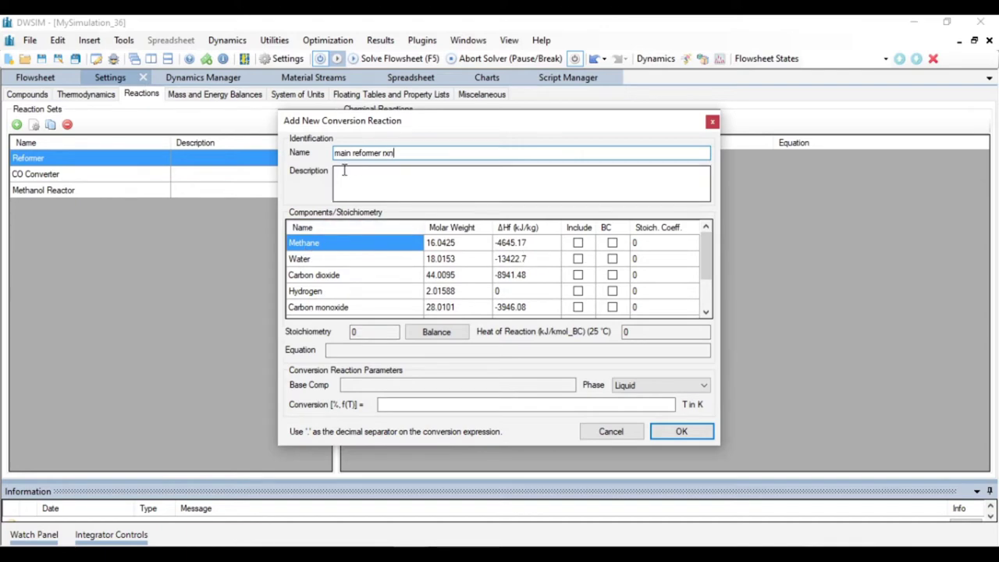
Include methane, water, carbon dioxide and hydrogen in the main reformer reaction, with methane as the base component
left_click(578, 243)
left_click(578, 258)
left_click(577, 275)
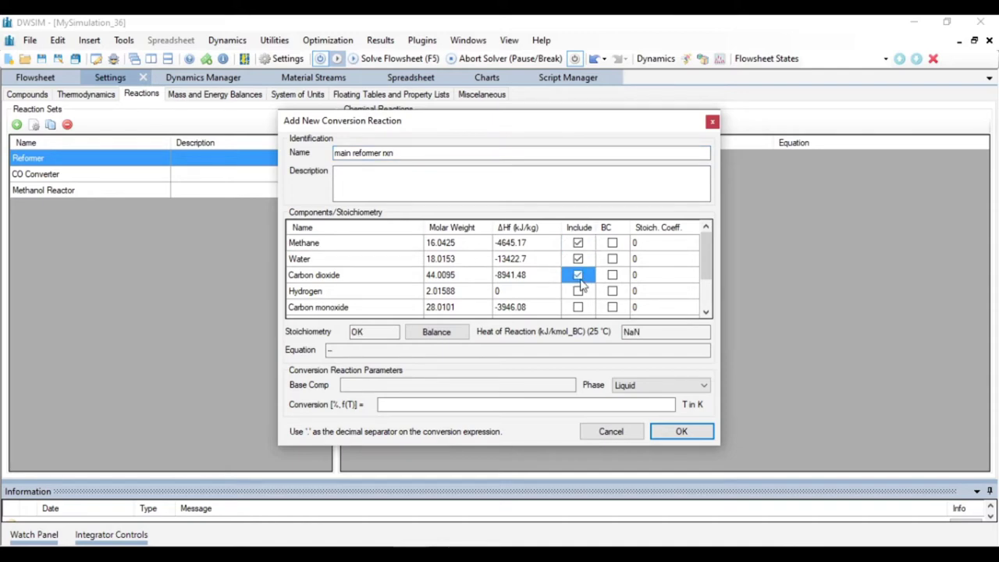
left_click(579, 294)
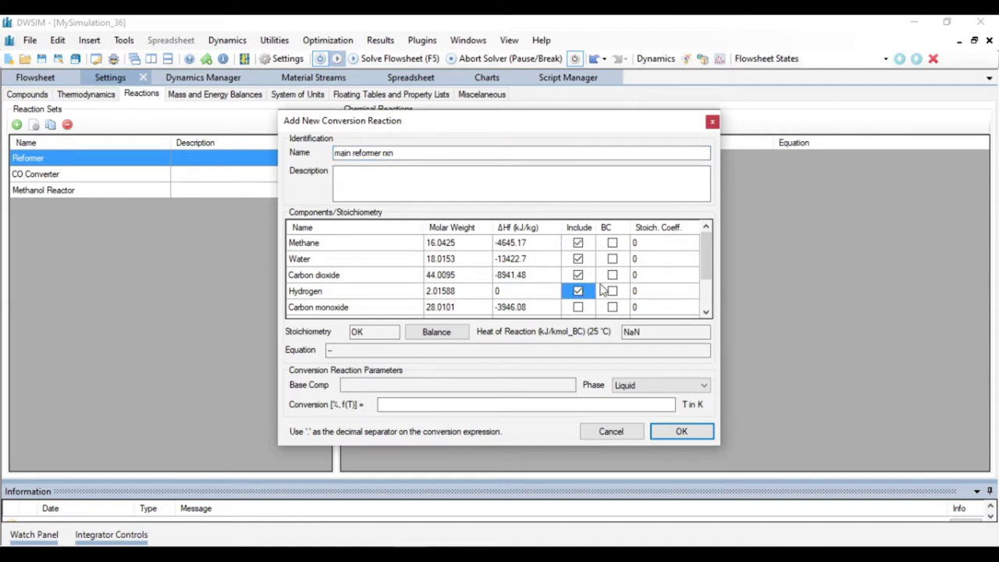
left_click(614, 244)
Set the main reformer stoichiometric coefficients to -1 for methane, -2 for water, 1 for carbon dioxide and 4 for hydrogen
left_click(651, 247)
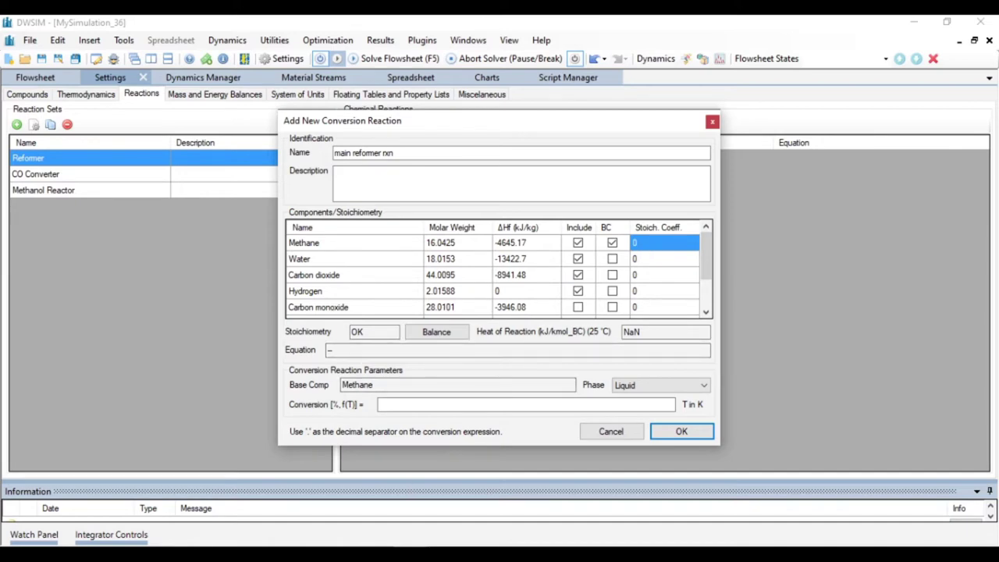
left_click(659, 245)
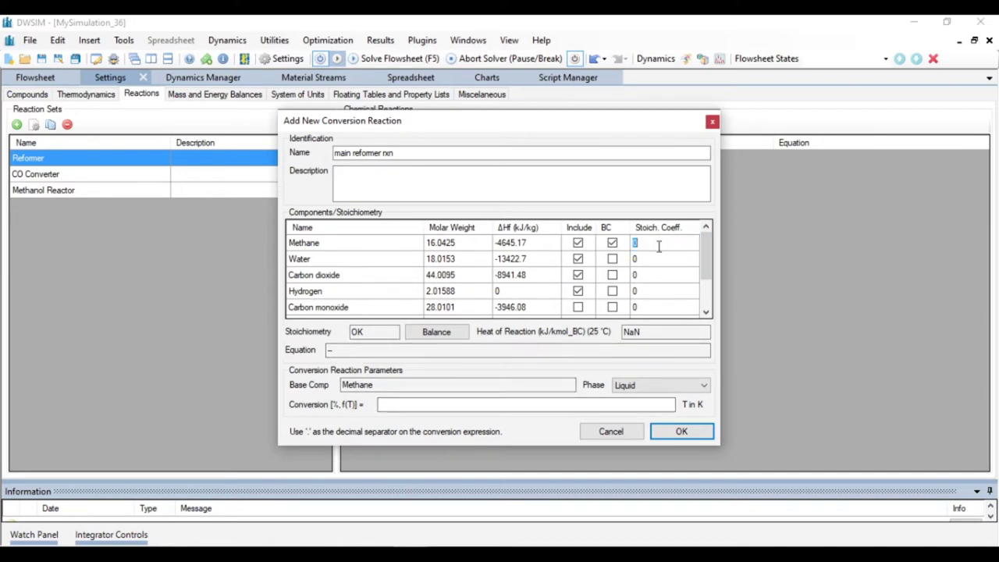
type("-4")
key("BackSpace")
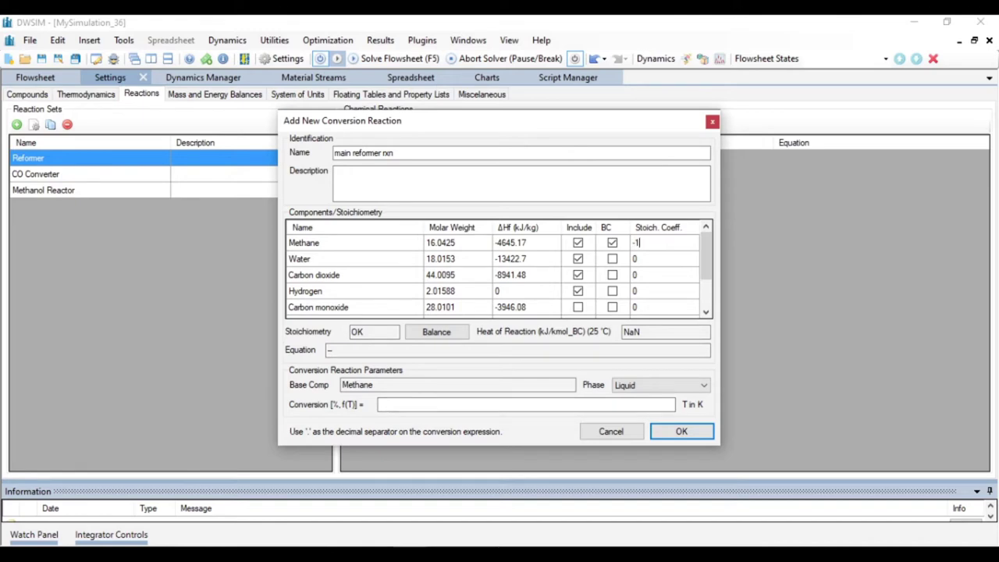
type("1")
left_click(659, 252)
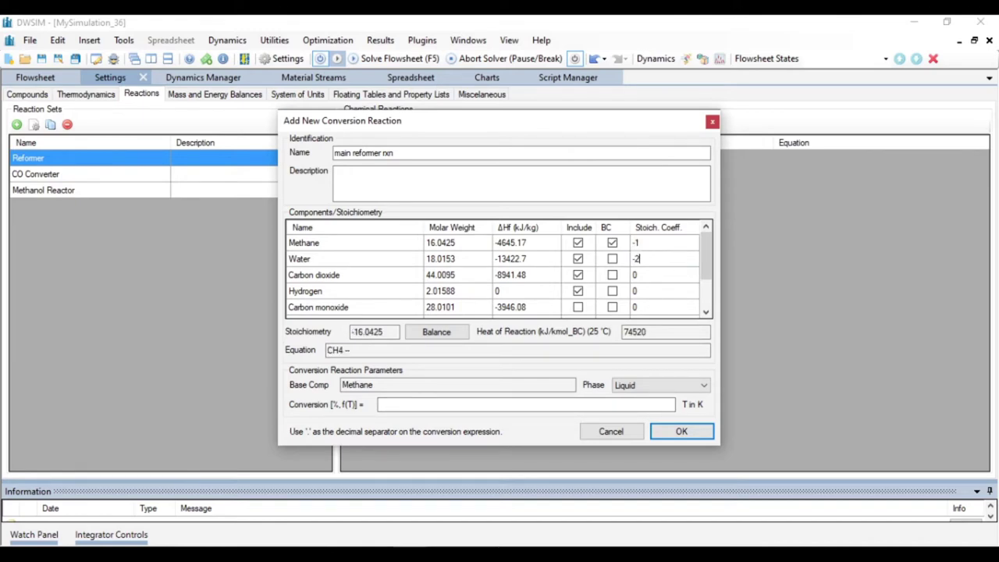
key("Return")
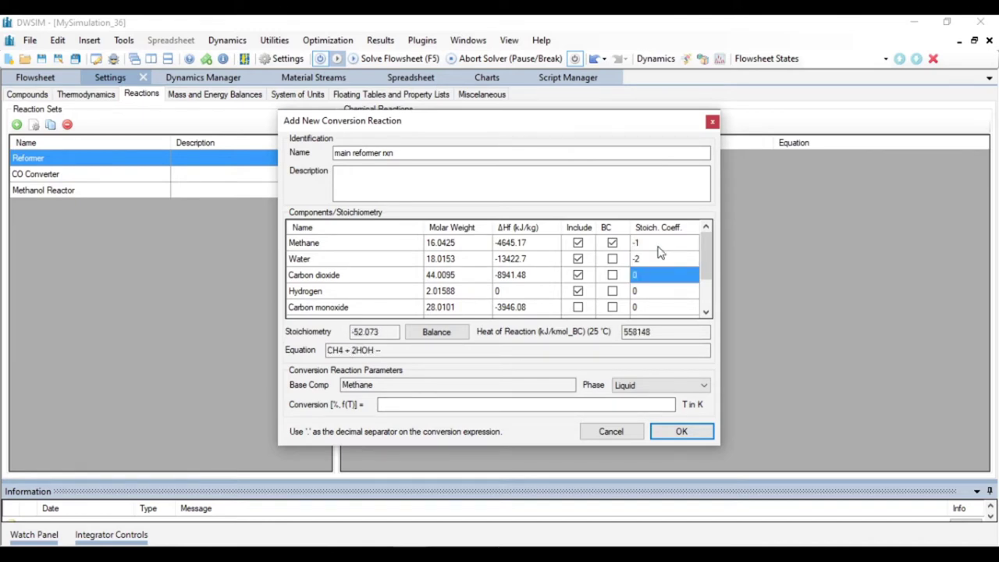
type("1")
key("Return")
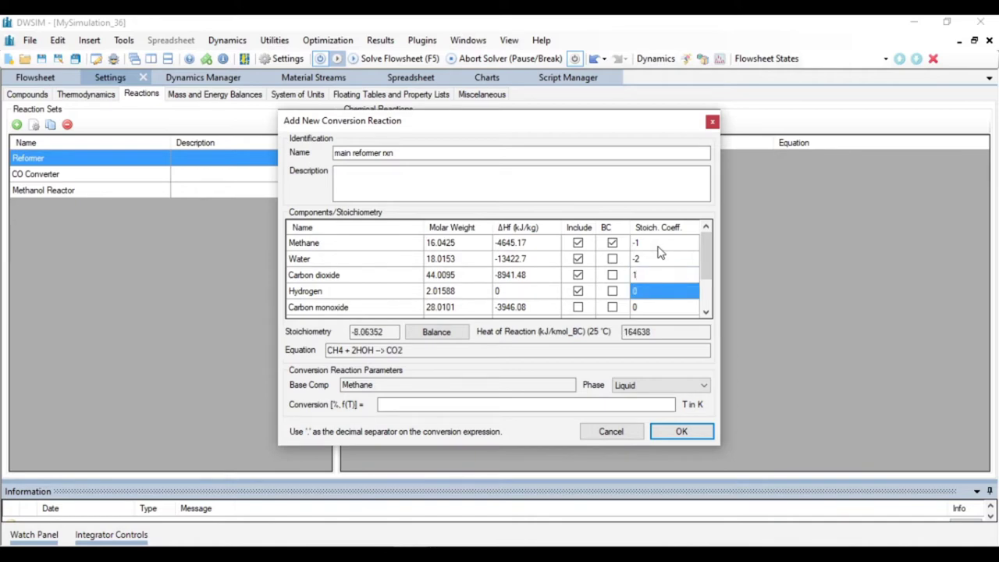
type("4")
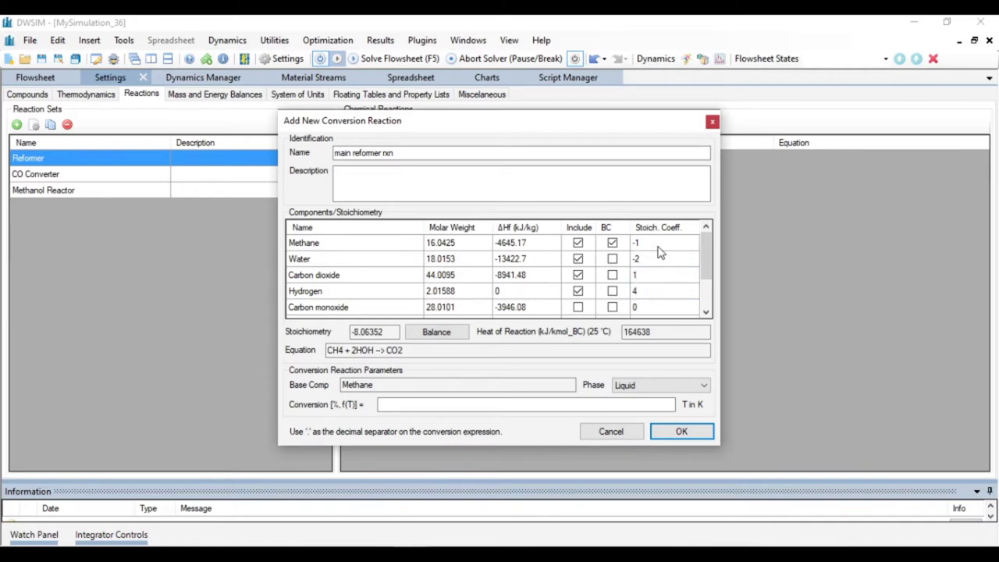
left_click(464, 352)
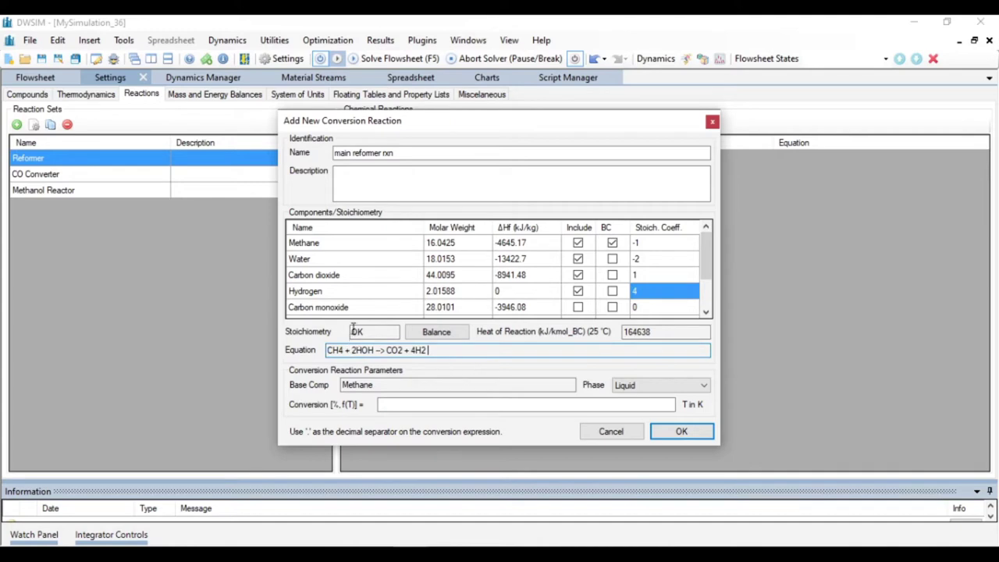
Set the main reformer reaction's conversion to 90% and its phase to Mixture, and save the reaction
left_click(406, 405)
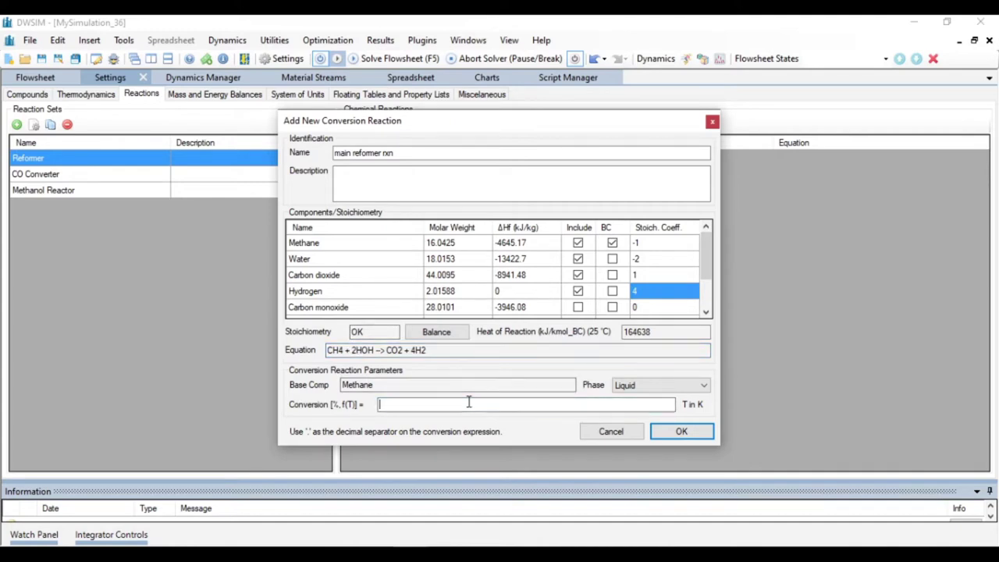
type("90")
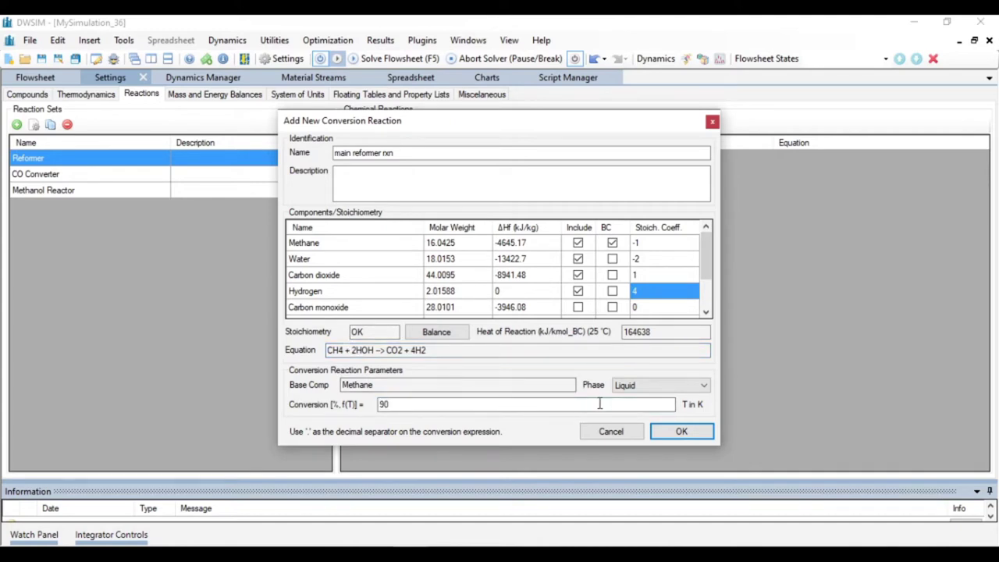
left_click(625, 384)
left_click(638, 423)
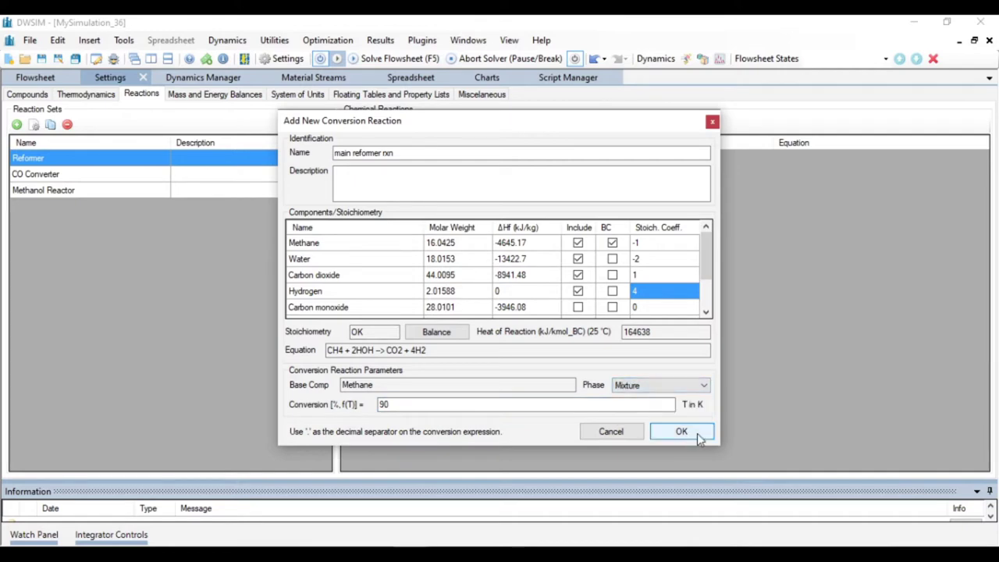
left_click(681, 432)
Create a second conversion reaction and name it side reformer rxn
left_click(347, 124)
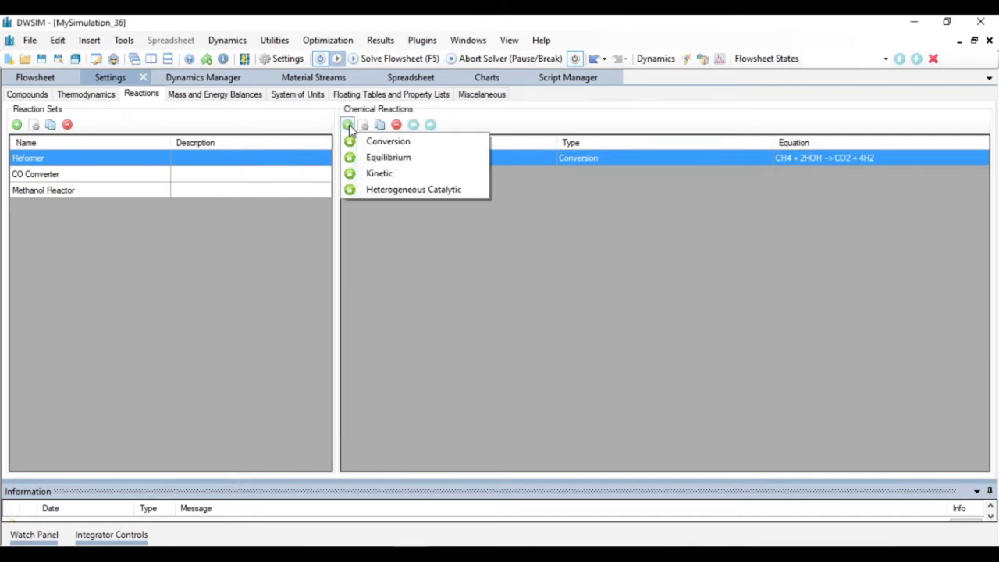
left_click(368, 141)
left_click(369, 158)
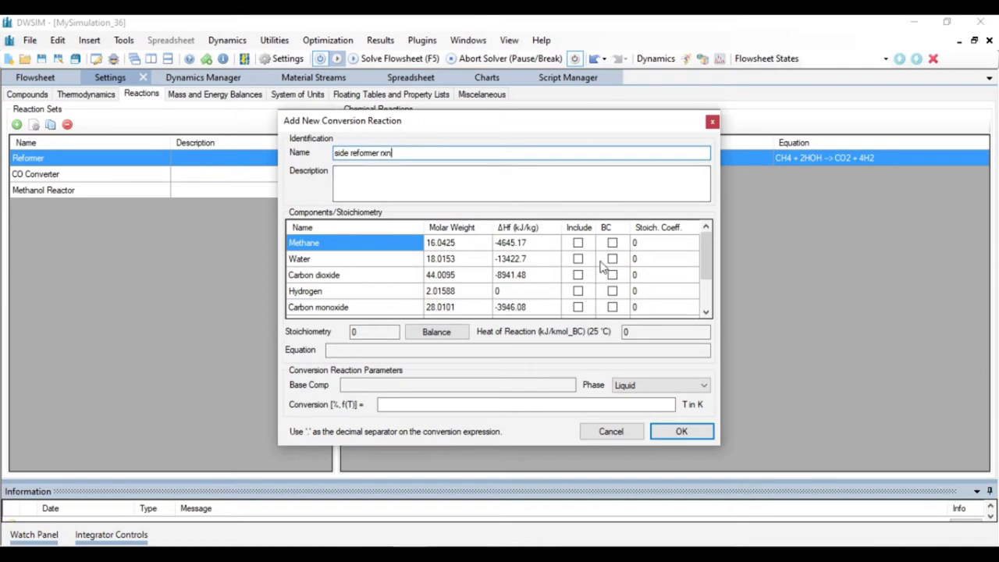
Include methane, water, hydrogen and carbon monoxide in the side reformer reaction, with methane as the base component
left_click(577, 242)
left_click(578, 259)
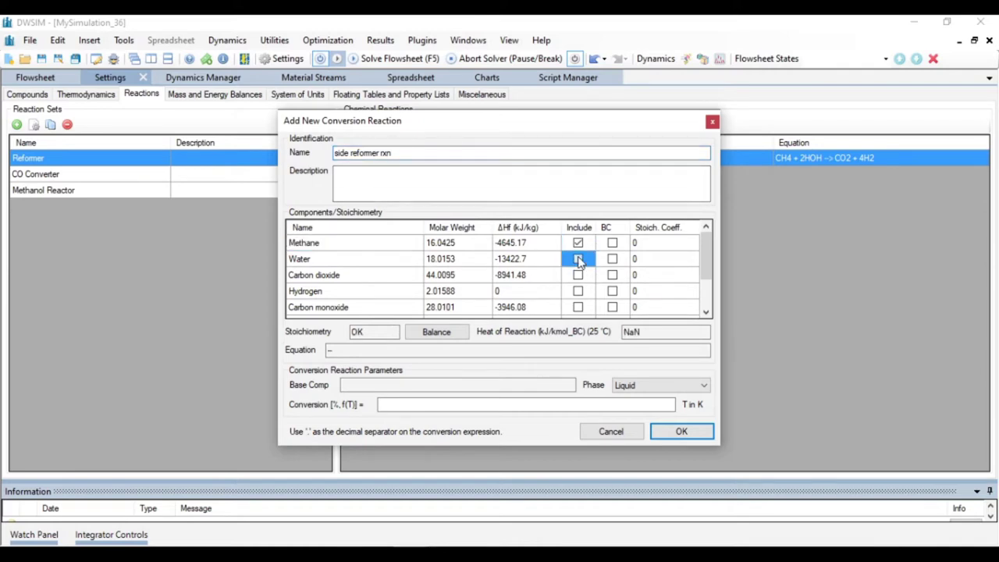
left_click(578, 291)
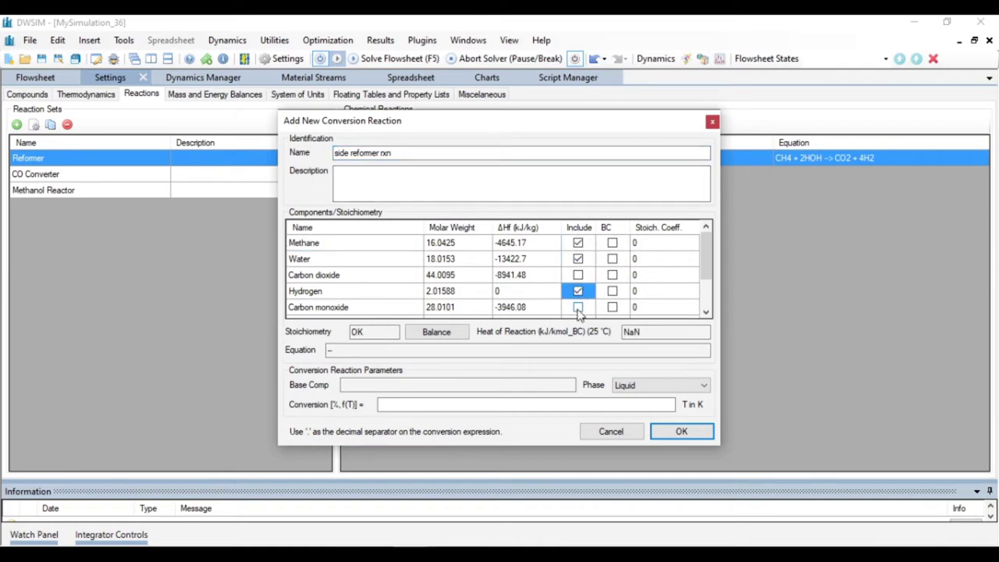
left_click(577, 307)
left_click(617, 244)
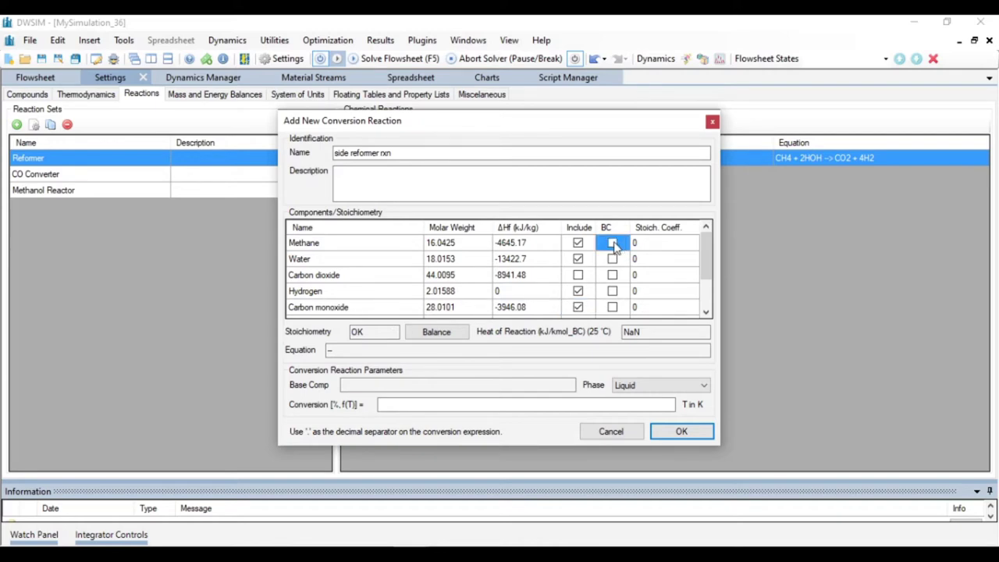
Set the side reformer stoichiometric coefficients to -1 for methane, -1 for water, 3 for hydrogen and 1 for carbon monoxide
left_click(650, 248)
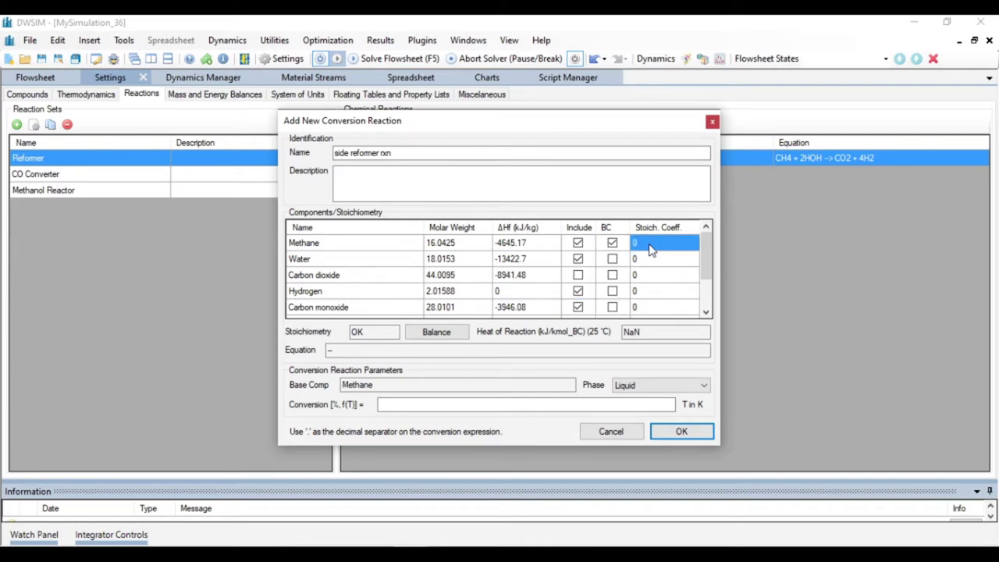
type("-1")
key("Return")
type("-1")
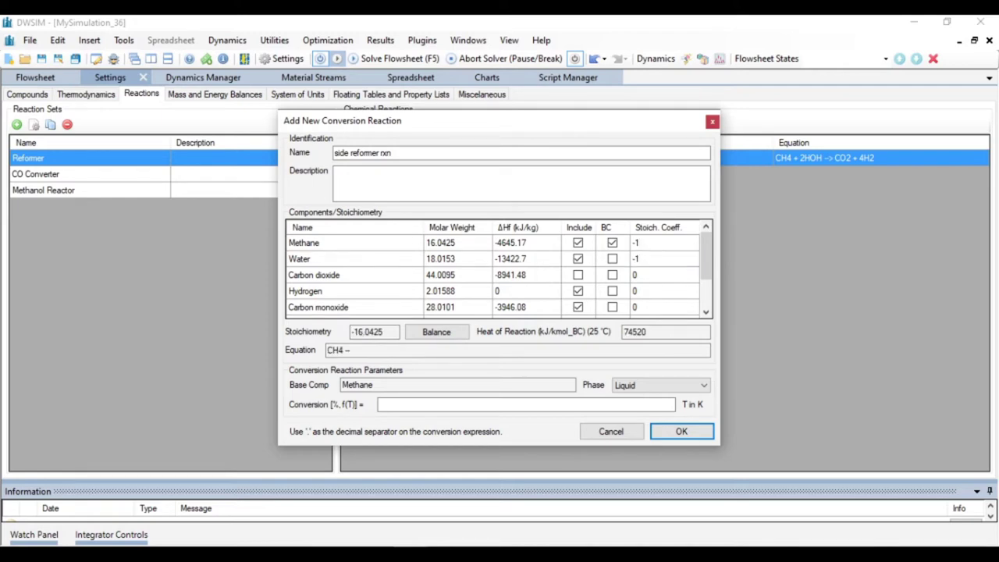
key("Return")
key("Down")
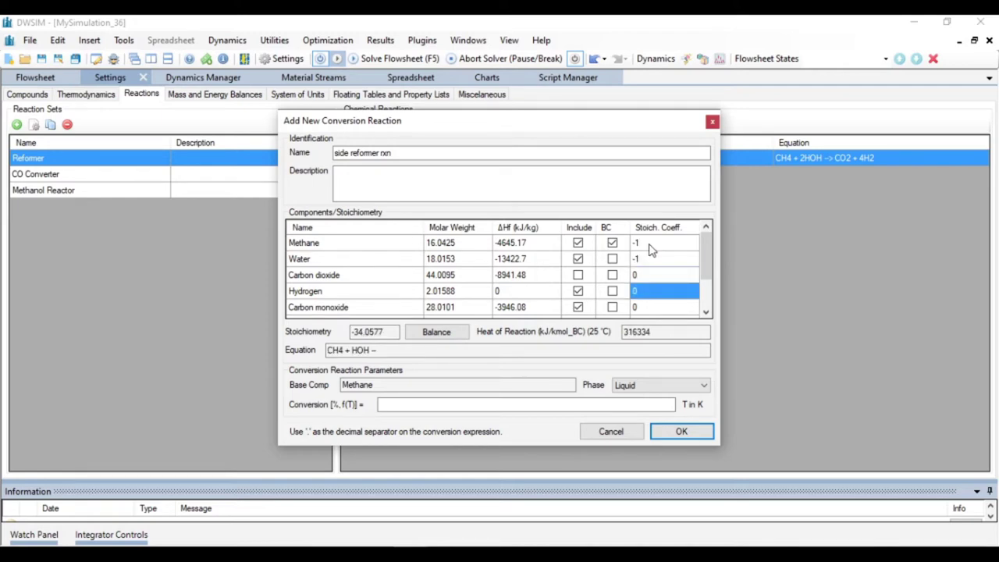
type("3")
key("Return")
type("1")
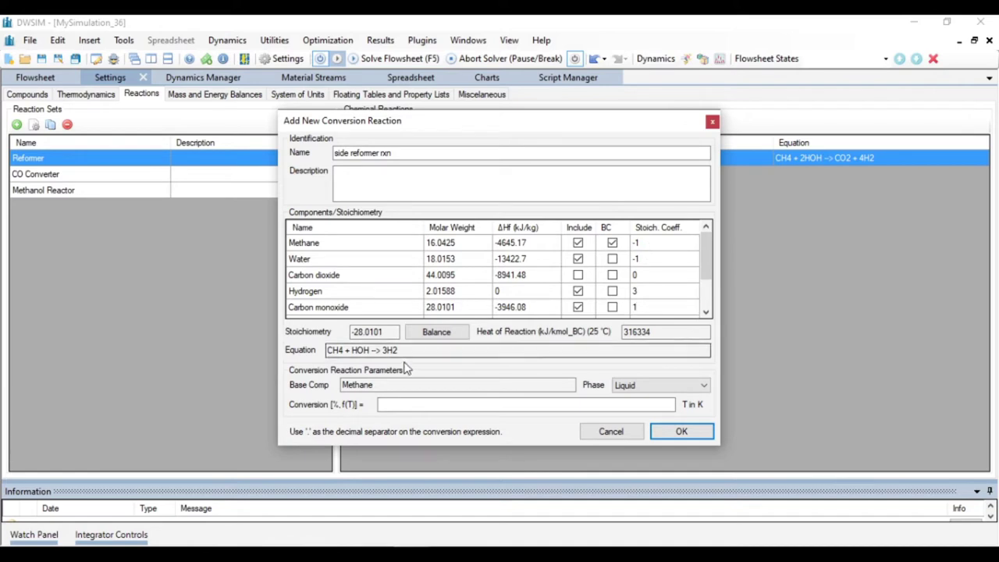
key("Return")
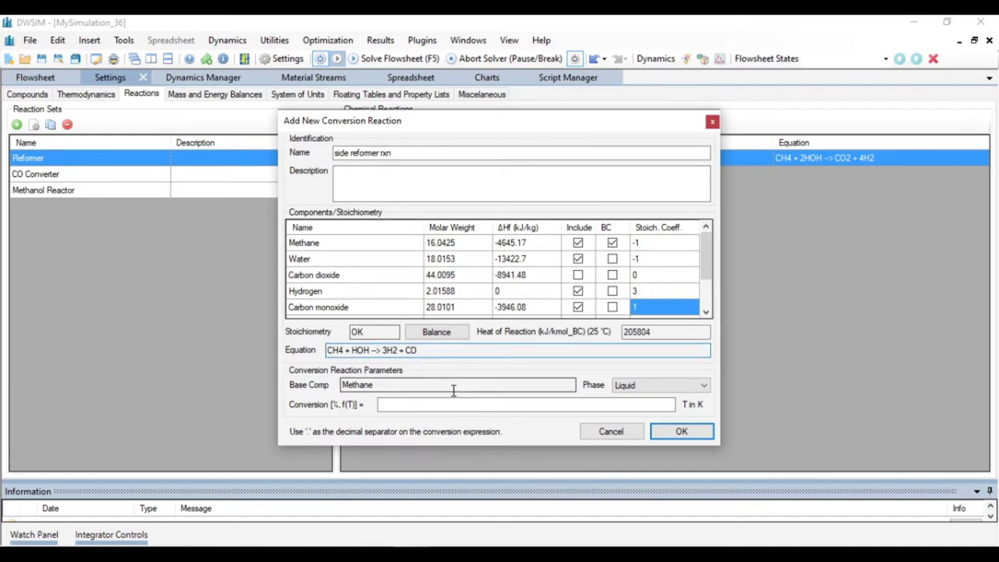
Set the side reformer reaction's conversion to 10% and its phase to Mixture, and save the reaction
left_click(437, 403)
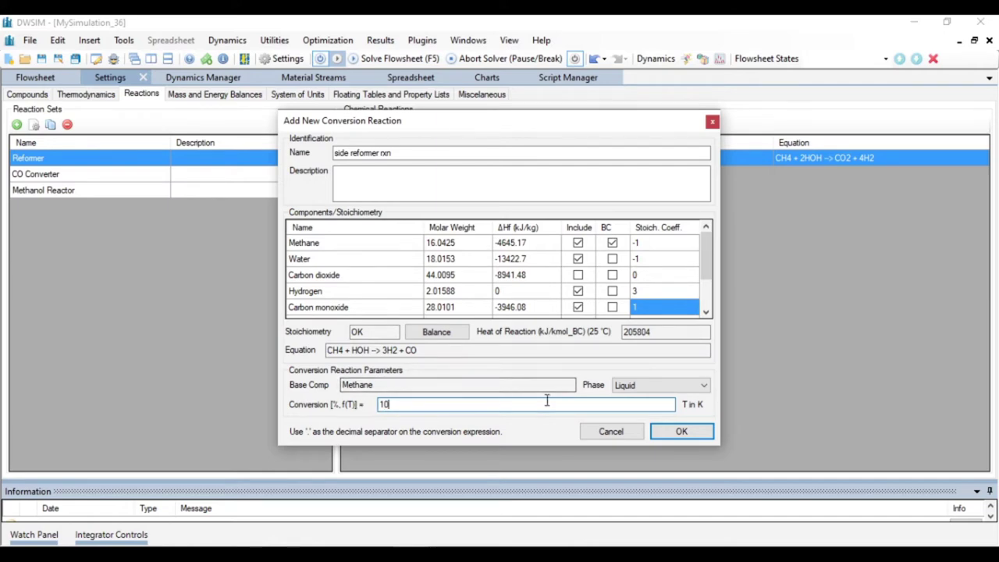
left_click(634, 386)
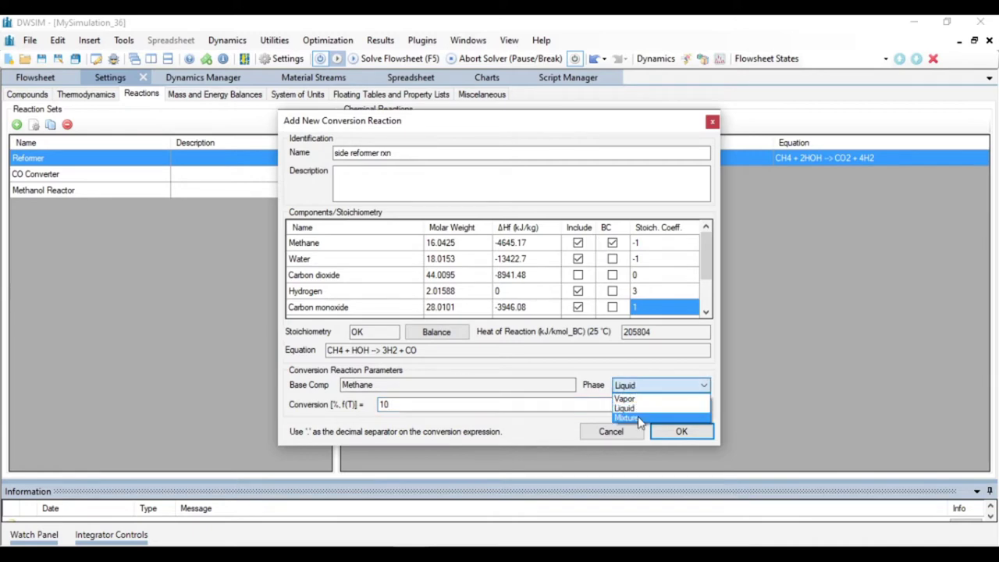
left_click(628, 418)
left_click(683, 432)
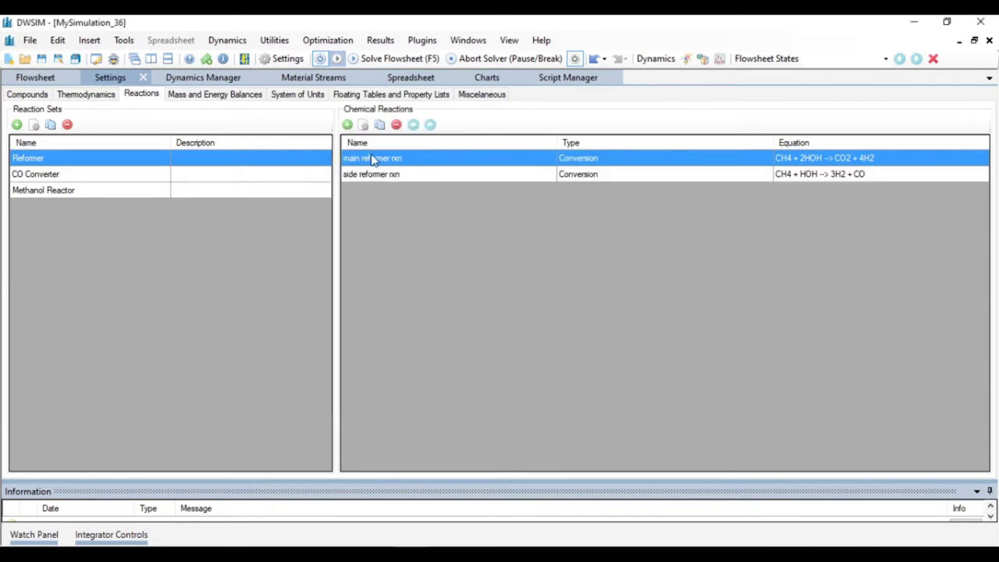
Create a third conversion reaction and name it CO rxn
left_click(348, 125)
left_click(348, 125)
left_click(347, 125)
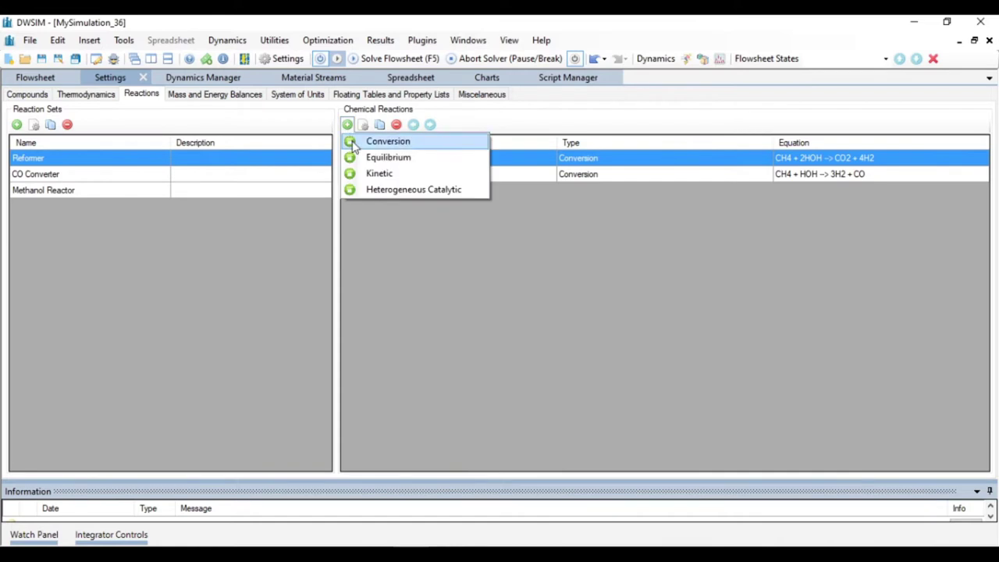
left_click(388, 141)
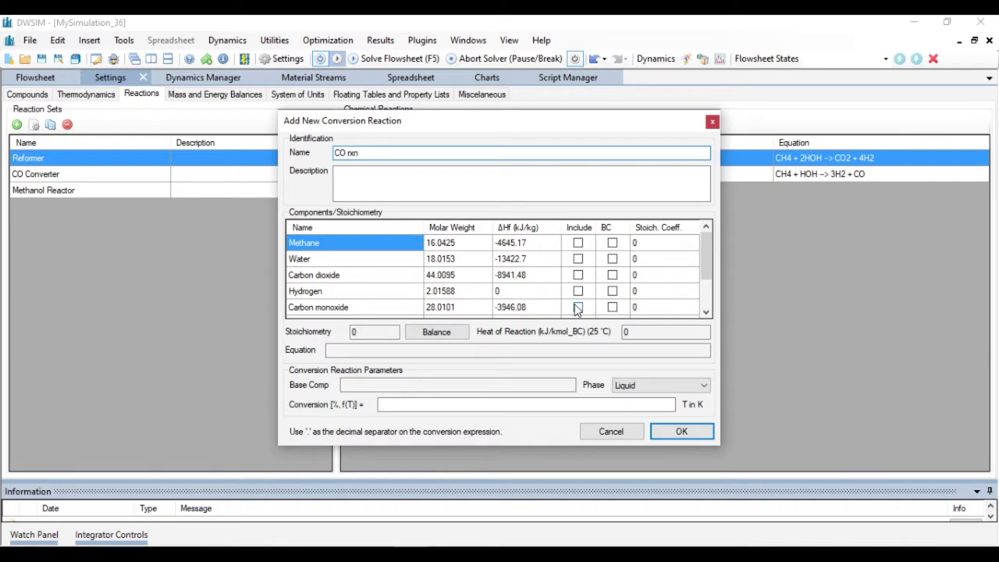
Include carbon dioxide, carbon monoxide and oxygen in the CO rxn reaction, with carbon monoxide as the base component
left_click(578, 307)
left_click(578, 258)
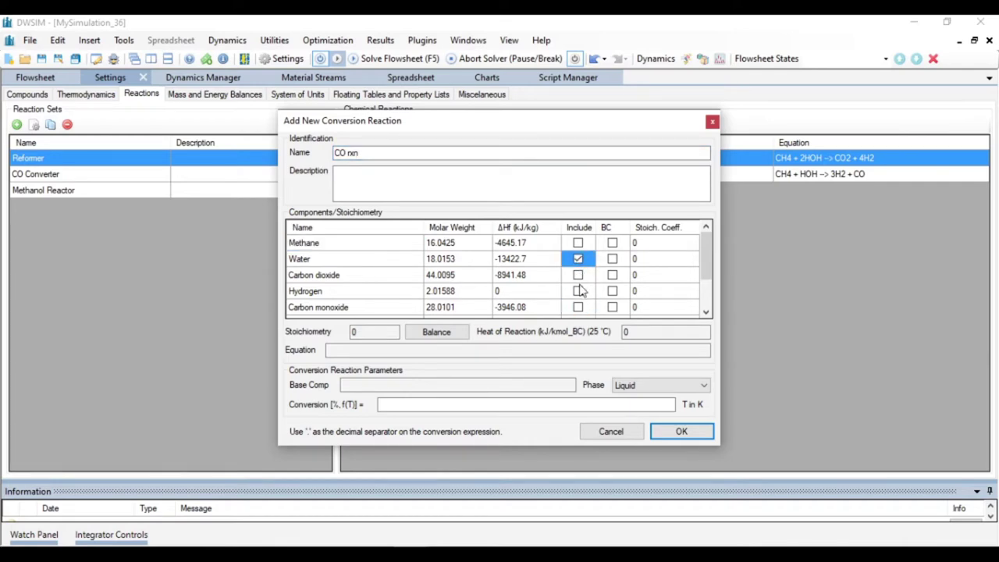
left_click(577, 275)
left_click(578, 308)
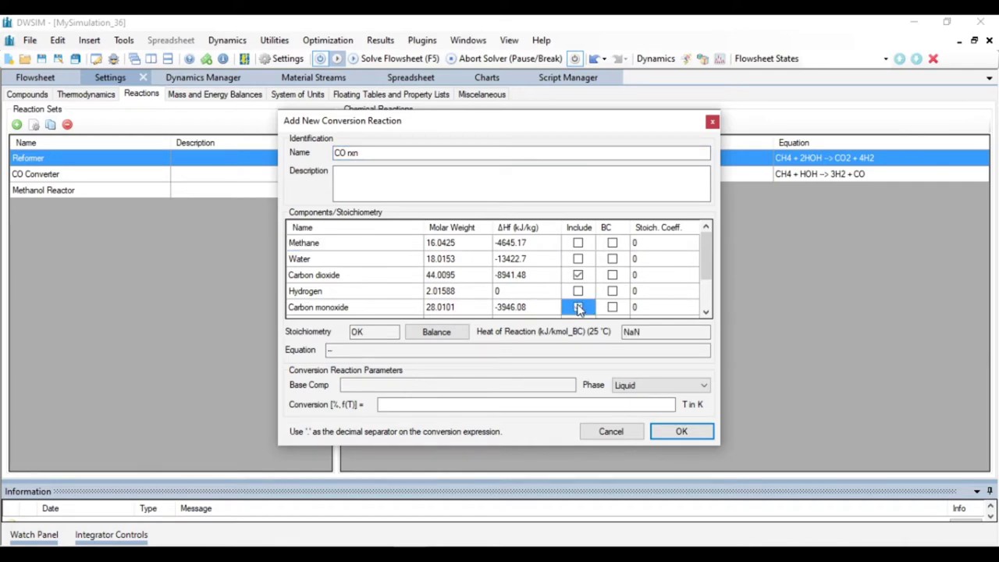
scroll(577, 308, "down", 1)
left_click(578, 277)
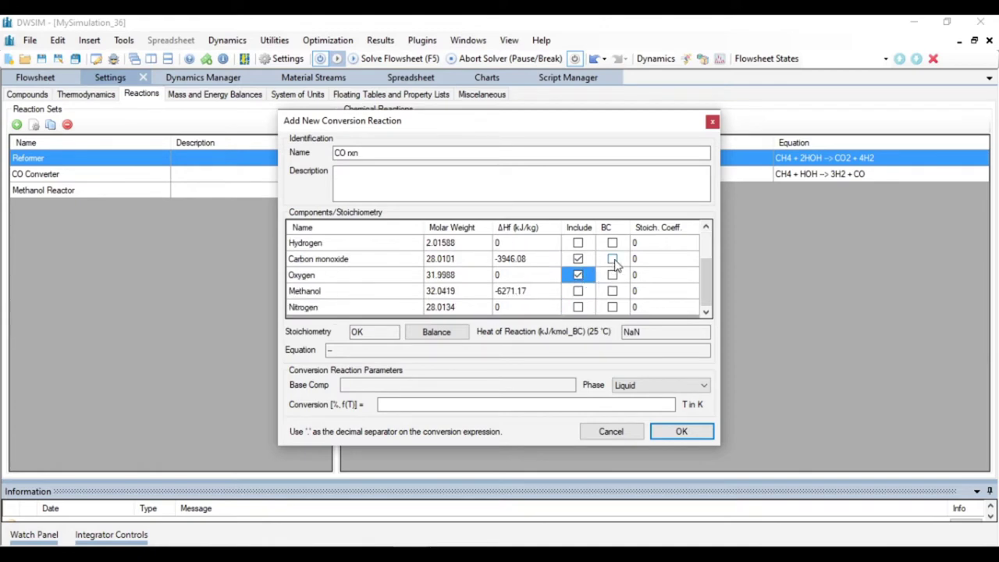
left_click(612, 260)
Set the CO rxn stoichiometric coefficients to -2 for carbon monoxide, -1 for oxygen and 2 for carbon dioxide
left_click(644, 262)
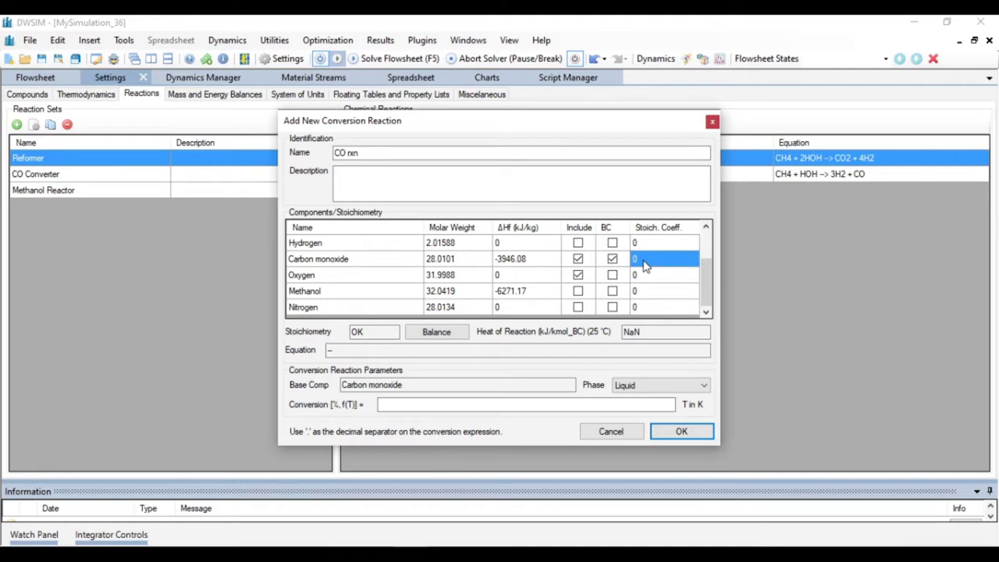
type("-2")
key("Return")
type("-1")
left_click(644, 243)
scroll(644, 263, "up", 2)
left_click(646, 262)
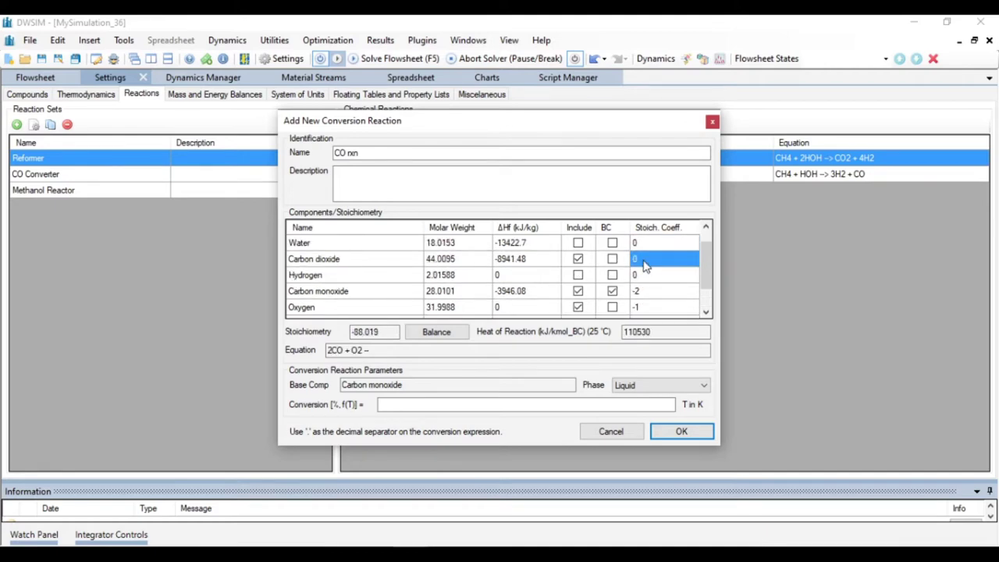
type("2")
left_click(547, 348)
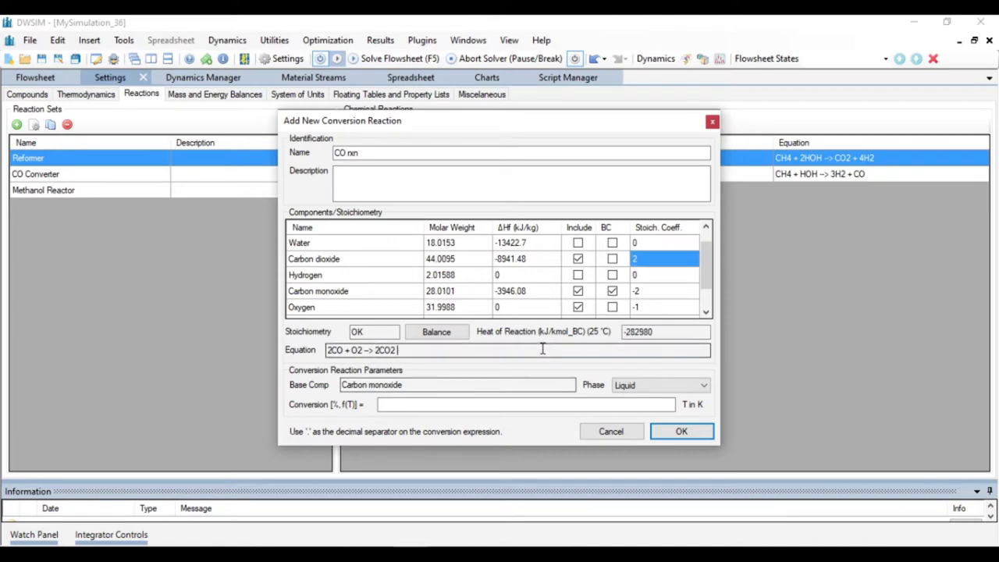
Set the CO rxn reaction's conversion to 100% and its phase to Vapor, and save the reaction
left_click(406, 404)
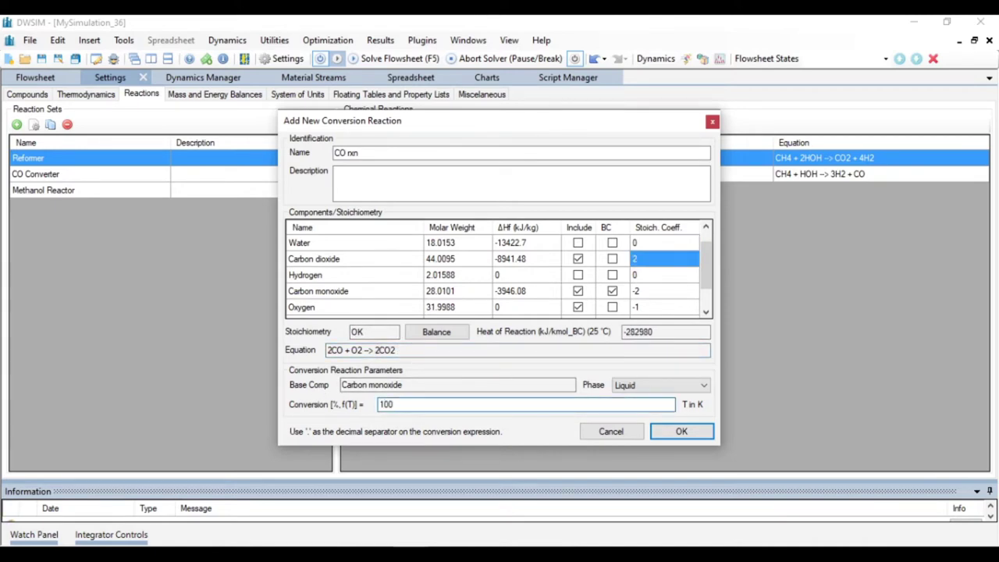
left_click(648, 385)
left_click(646, 407)
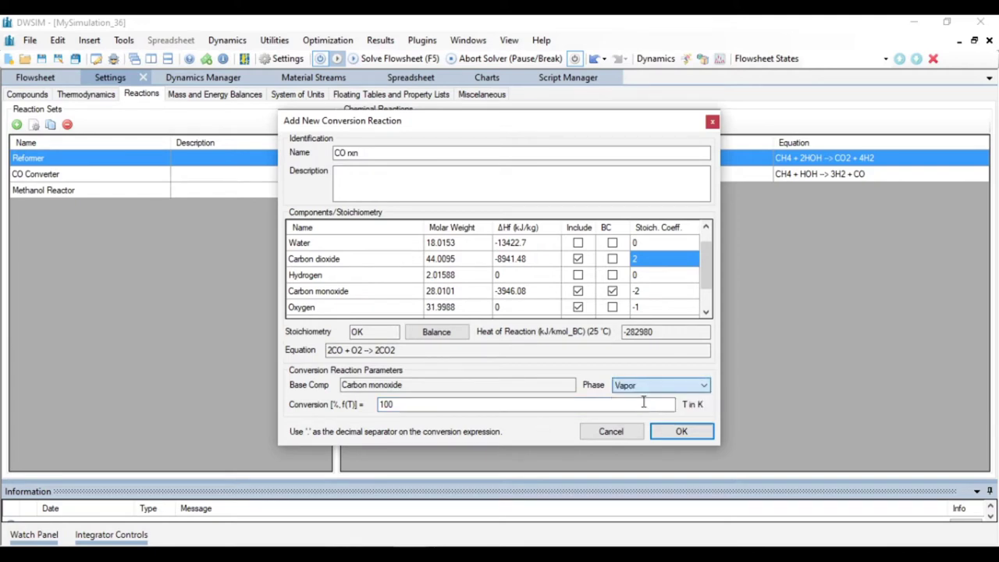
left_click(679, 431)
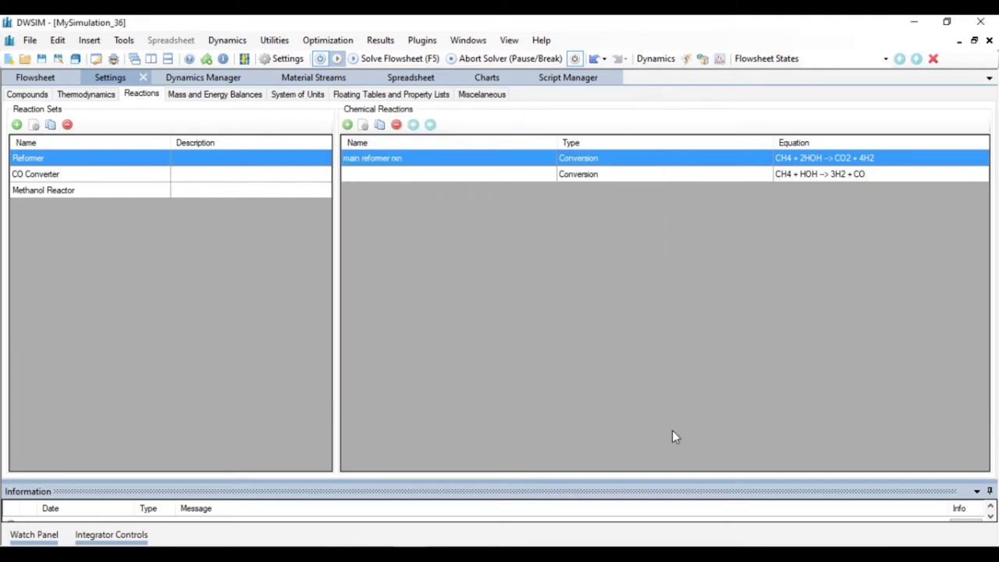
Create a fourth conversion reaction and name it Methanol Synthesis
left_click(348, 126)
left_click(348, 126)
left_click(348, 126)
left_click(359, 142)
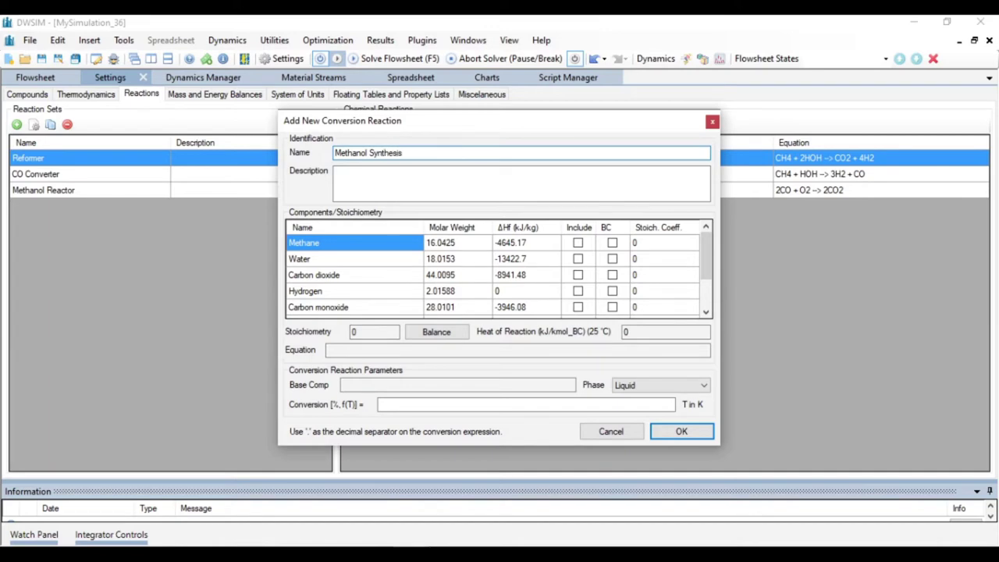
Include carbon dioxide, hydrogen, methanol and water in the Methanol Synthesis reaction, with carbon dioxide as the base component
left_click(578, 274)
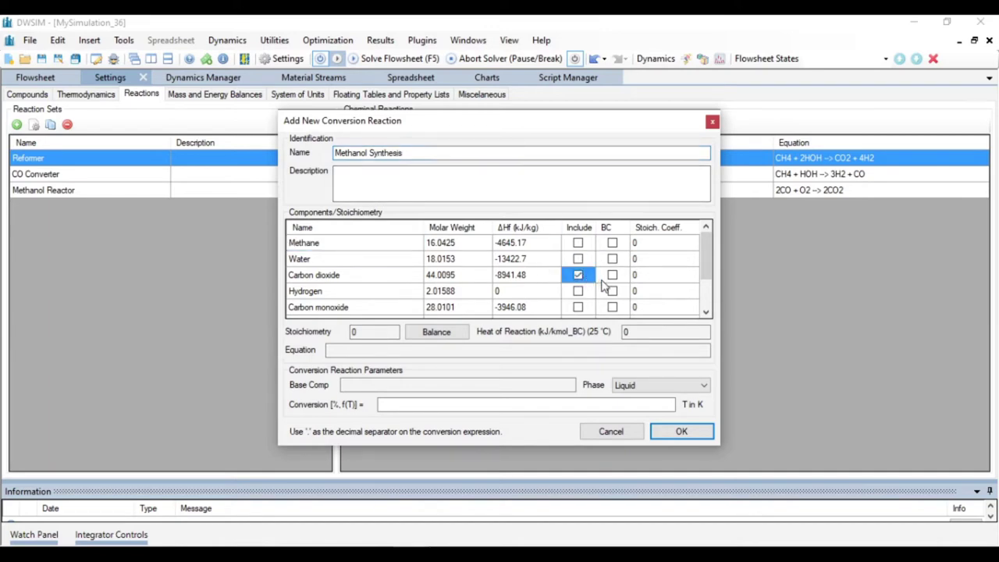
left_click(577, 291)
left_click_drag(707, 274, 710, 309)
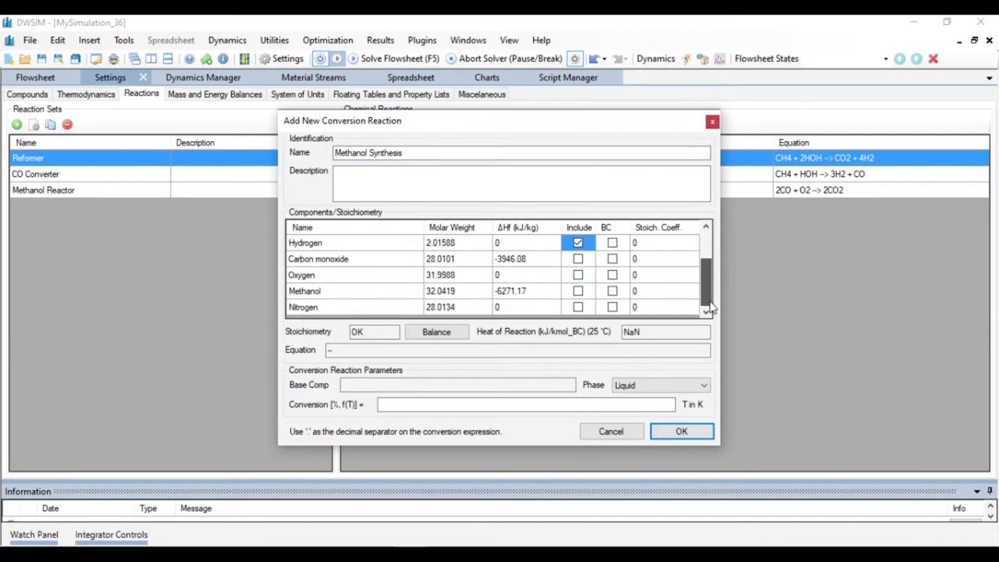
left_click(578, 290)
left_click(695, 290)
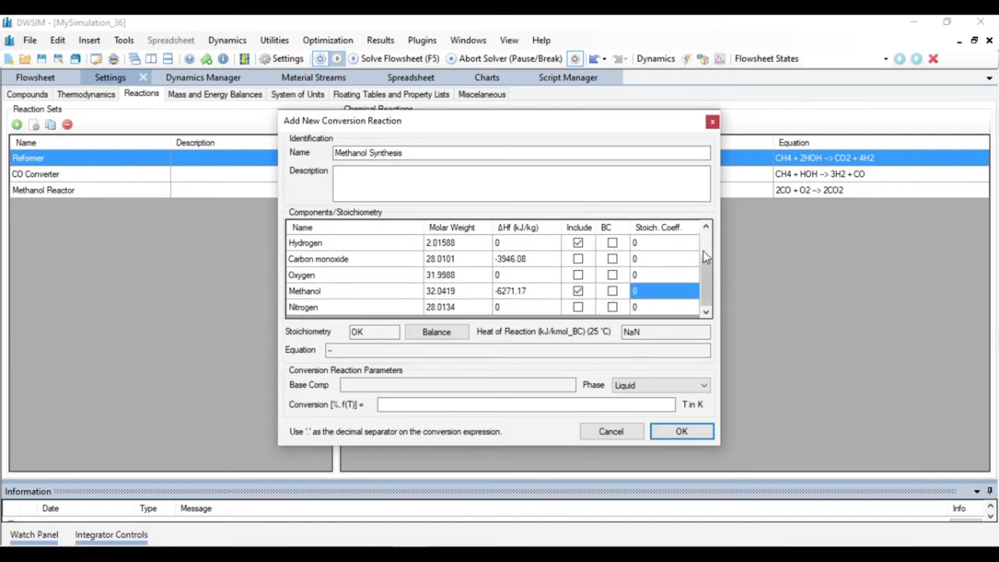
scroll(705, 252, "up", 2)
left_click(577, 258)
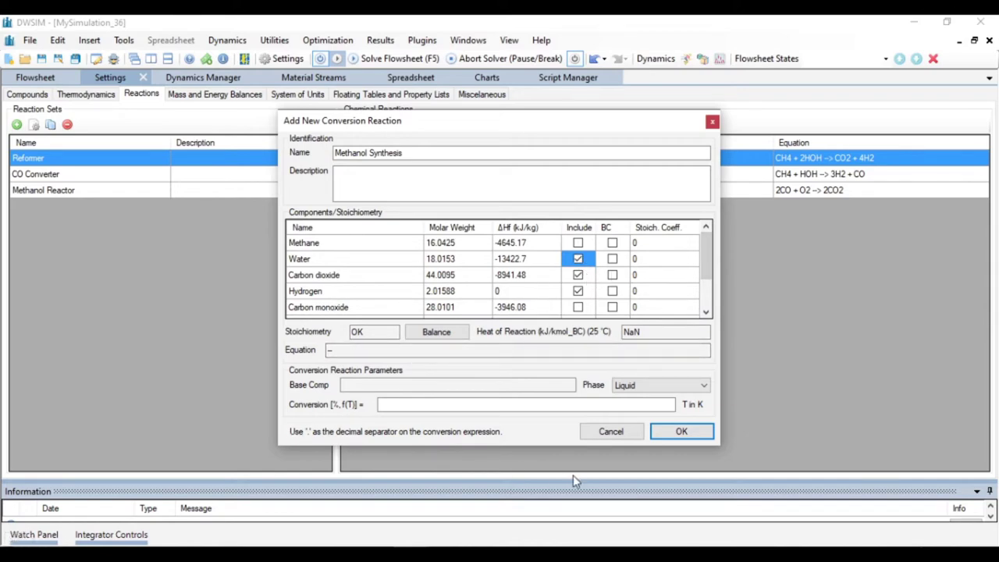
left_click(613, 275)
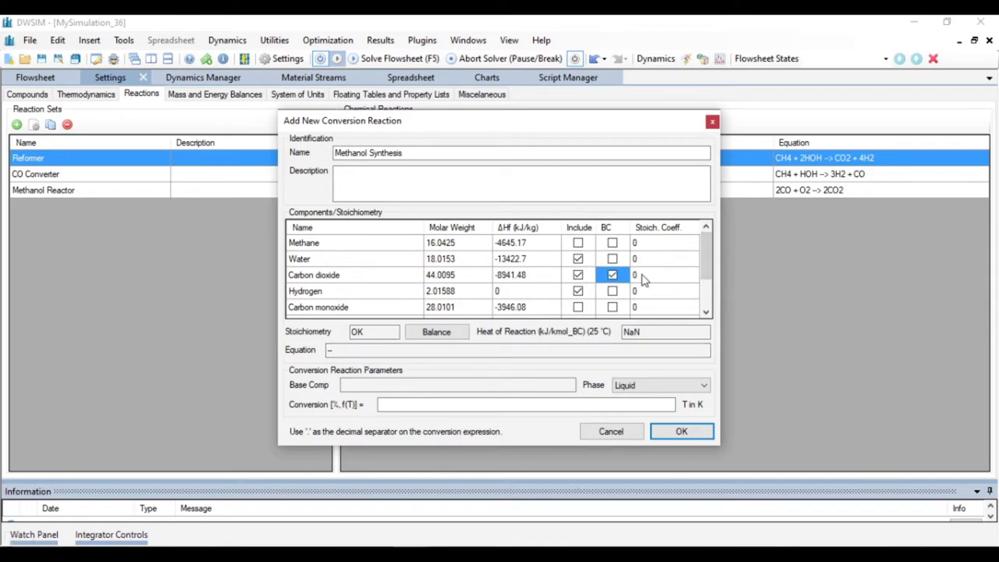
Set the Methanol Synthesis stoichiometric coefficients to -1 for carbon dioxide, -3 for hydrogen, 1 for water and 1 for methanol
left_click(644, 277)
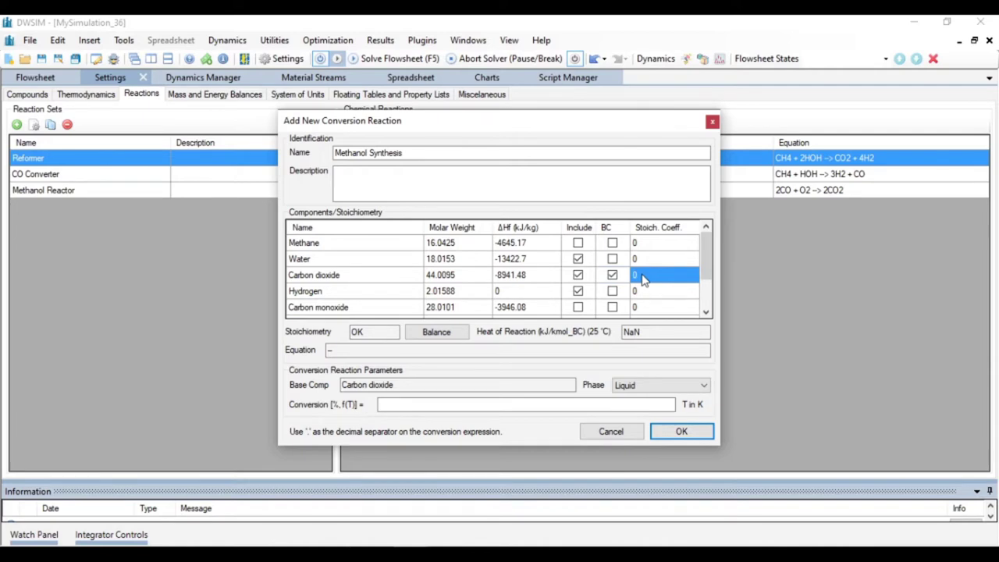
type("-1")
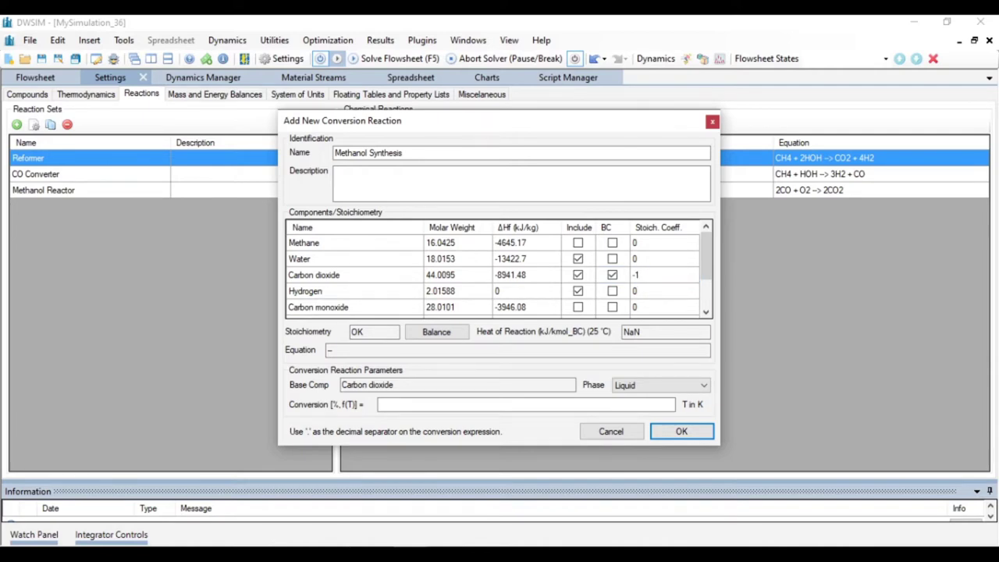
key("Return")
type("-3")
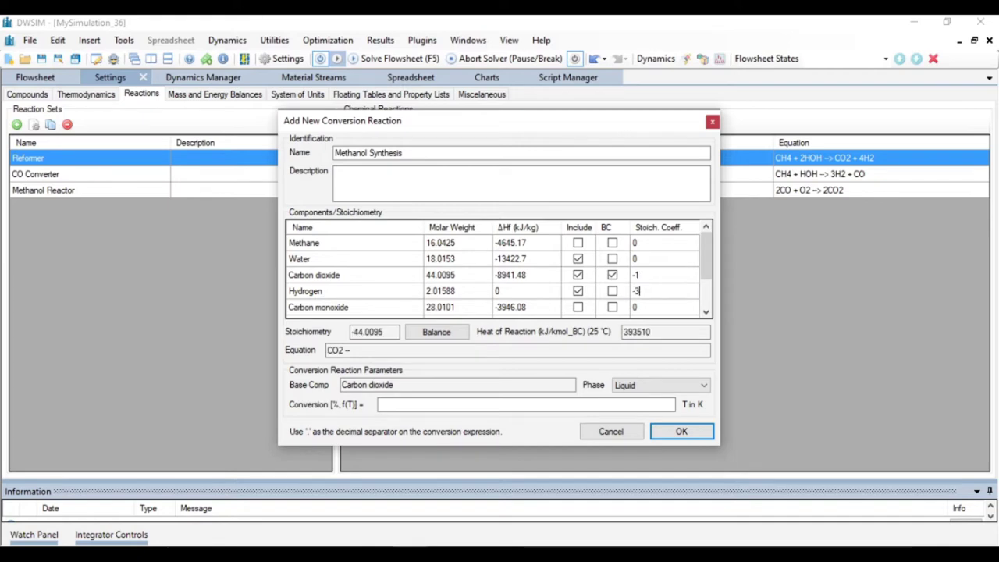
left_click(647, 259)
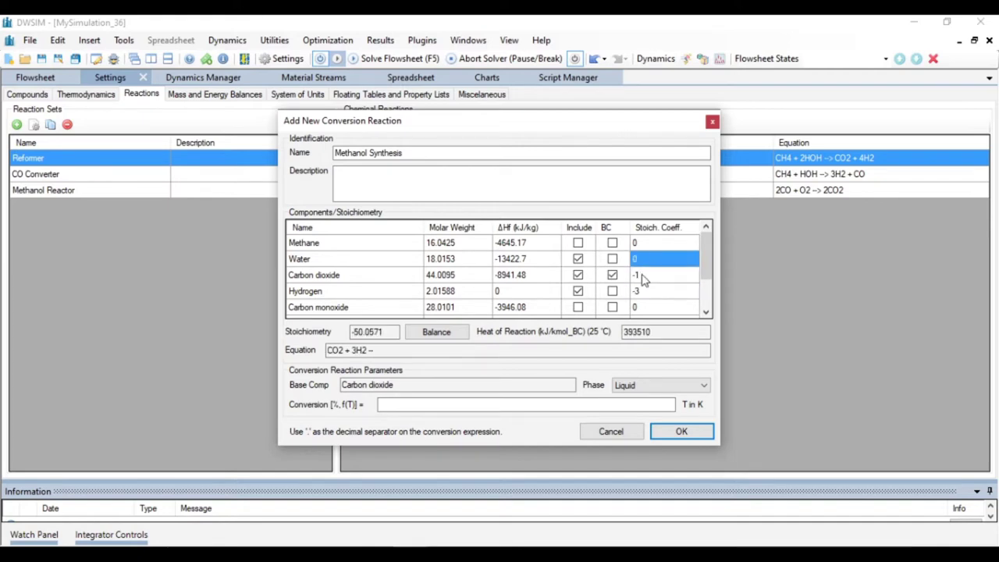
type("1")
key("Return")
key("Down")
key("Down")
key("Down")
key("Down")
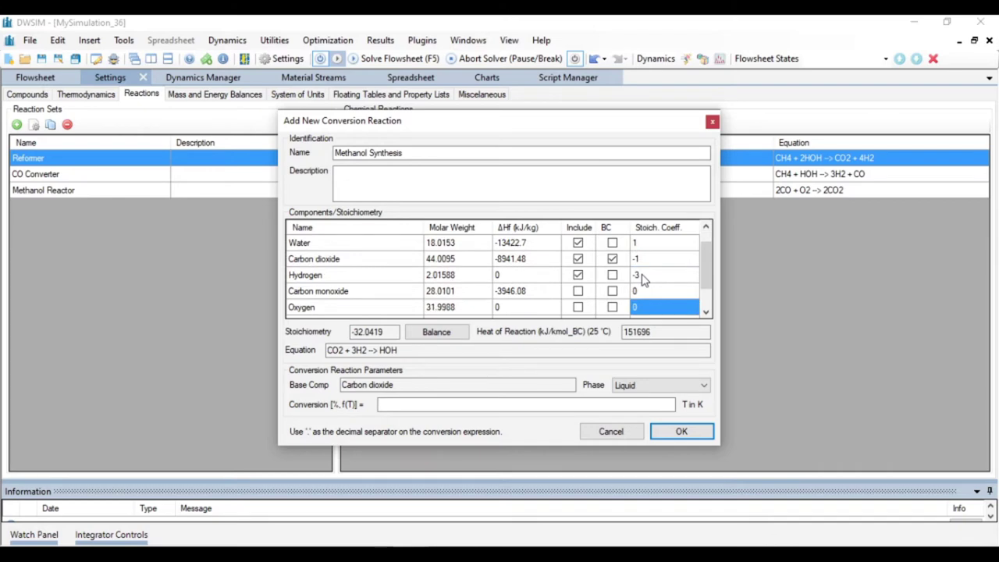
type("1")
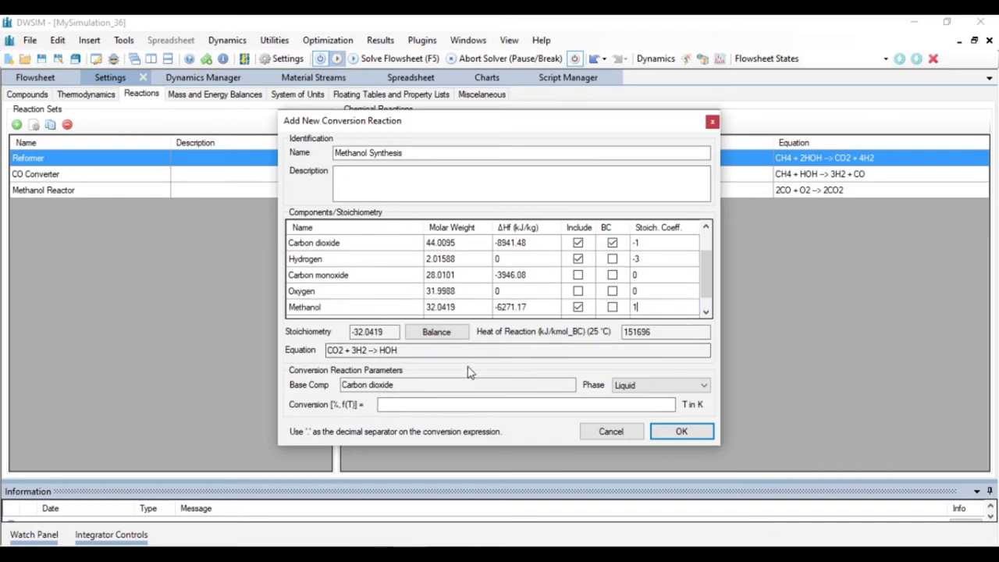
left_click(446, 351)
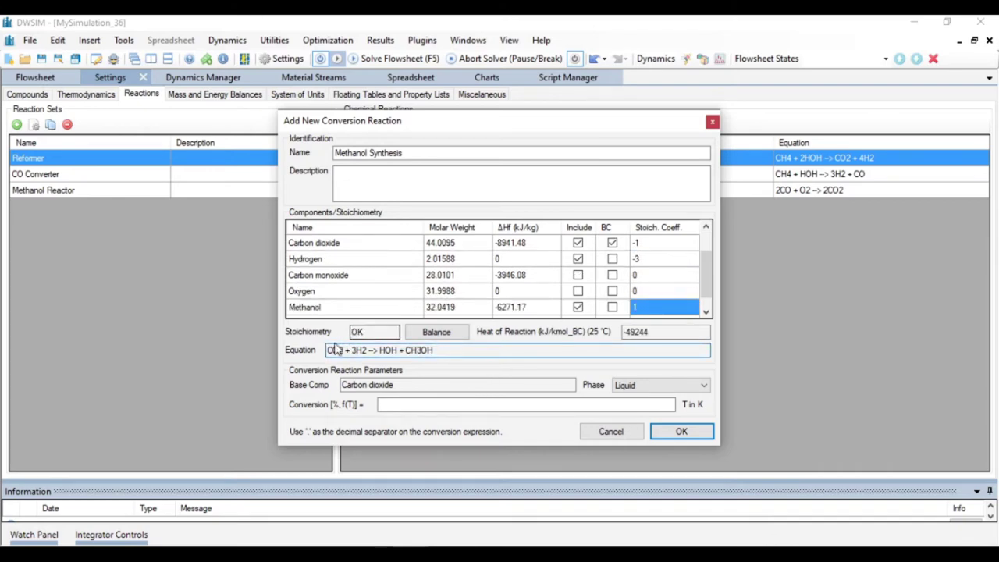
Set the Methanol Synthesis reaction's conversion to 55% and its phase to Mixture, and save the reaction
left_click(397, 404)
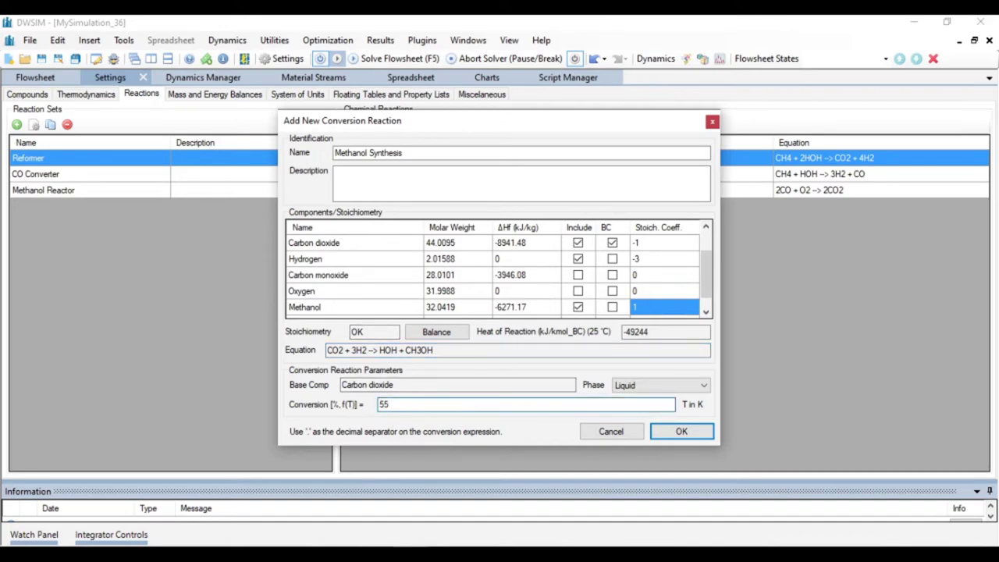
left_click(651, 385)
left_click(655, 417)
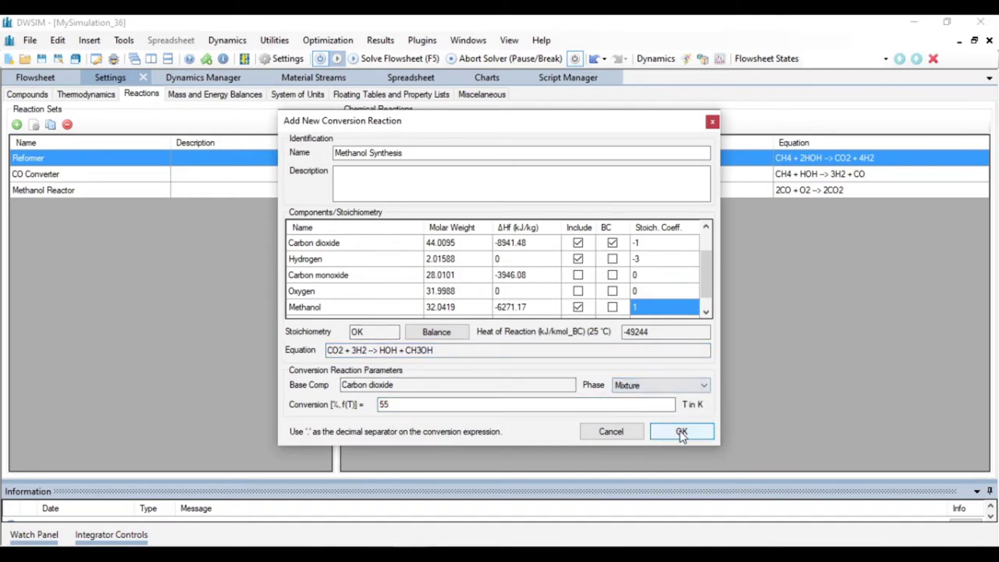
left_click(681, 432)
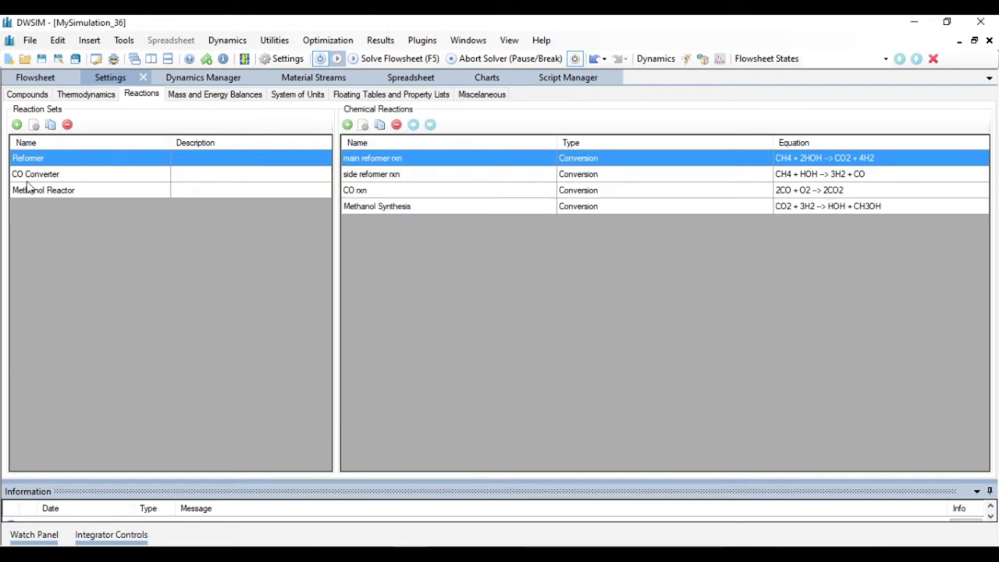
Remove the CO rxn and Methanol Synthesis reactions from the Reformer reaction set and save the set
double_click(45, 160)
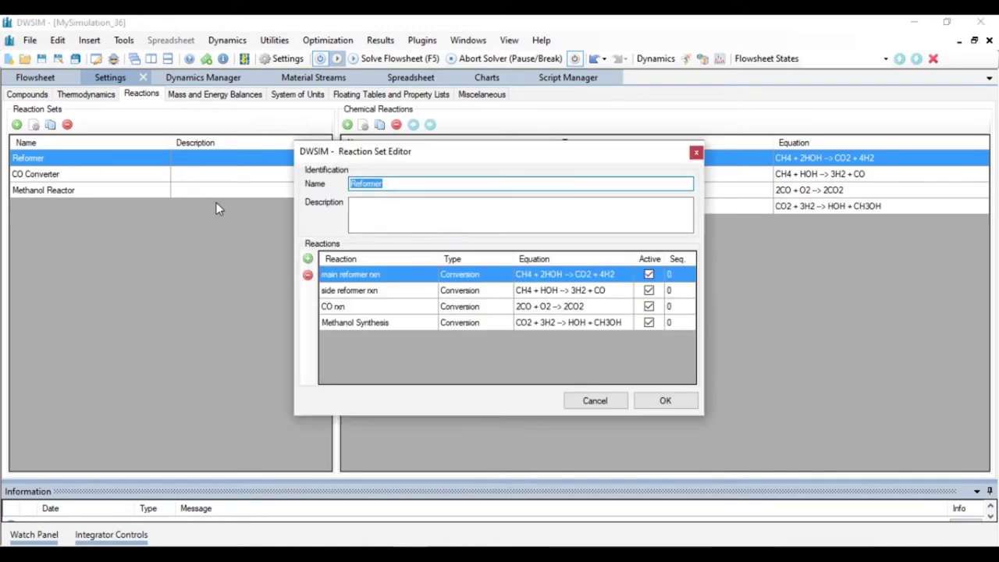
left_click(362, 311)
left_click(308, 274)
left_click(551, 342)
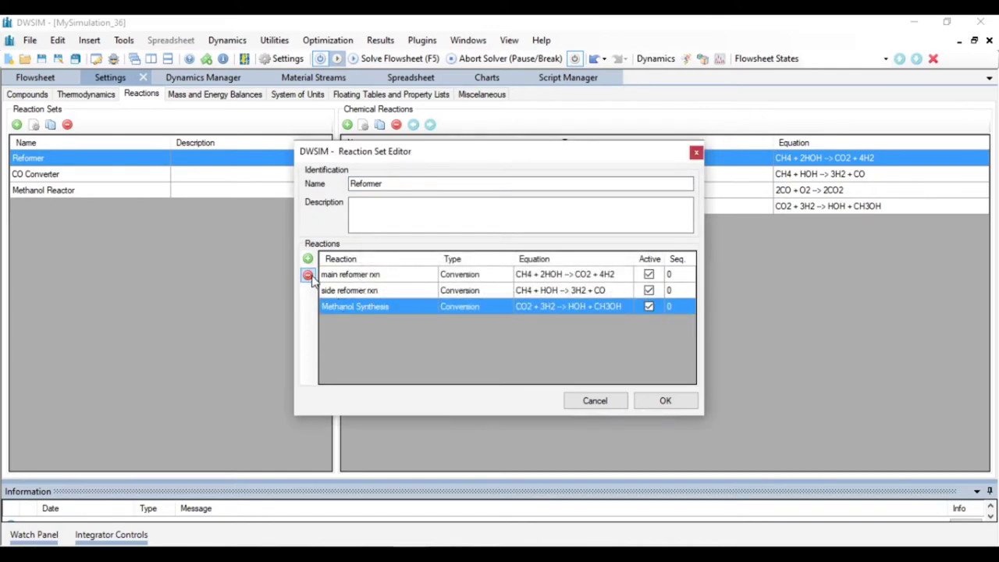
left_click(307, 277)
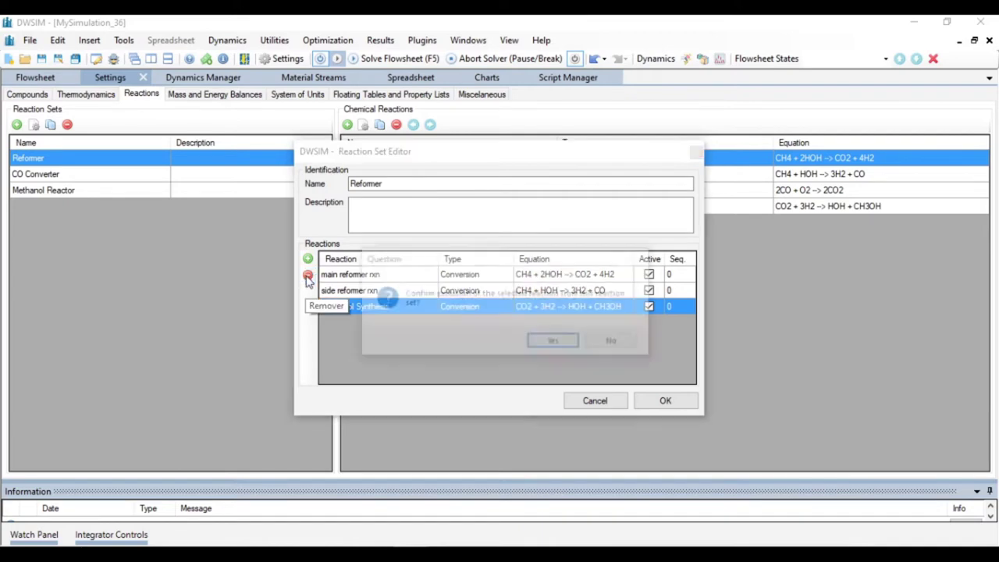
left_click(551, 342)
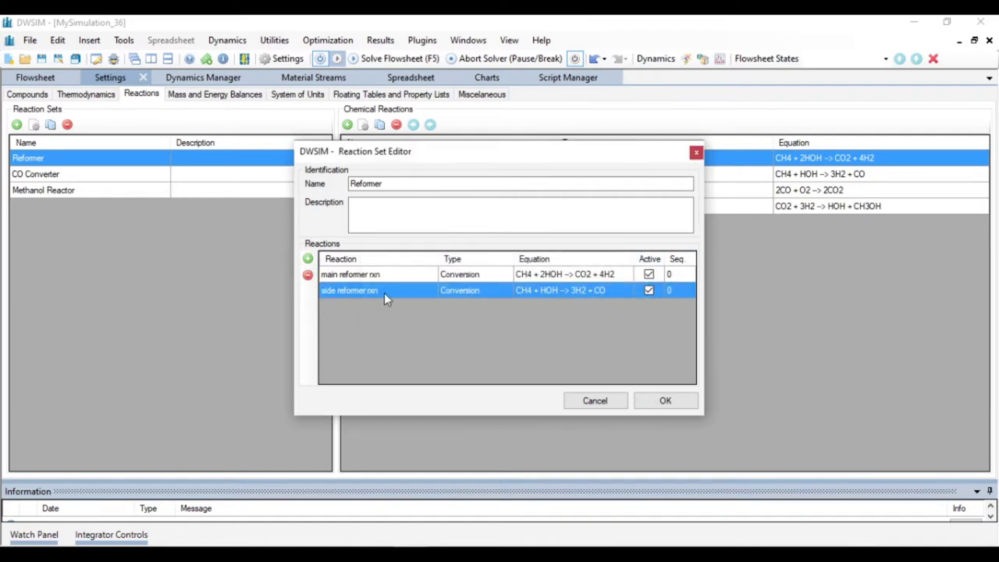
left_click(664, 401)
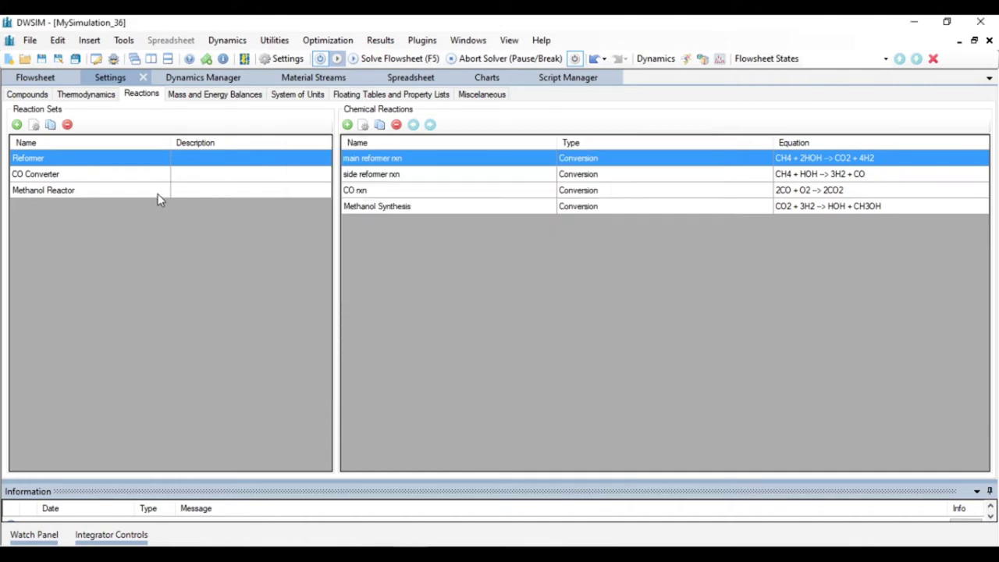
Add the CO rxn reaction to the CO Converter reaction set and save the set
double_click(44, 177)
left_click(308, 258)
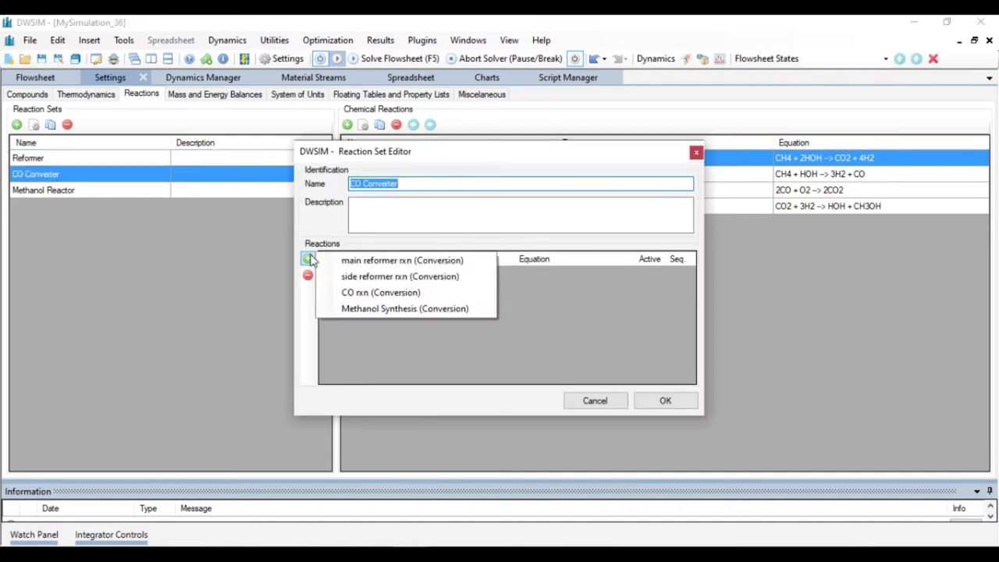
left_click(373, 293)
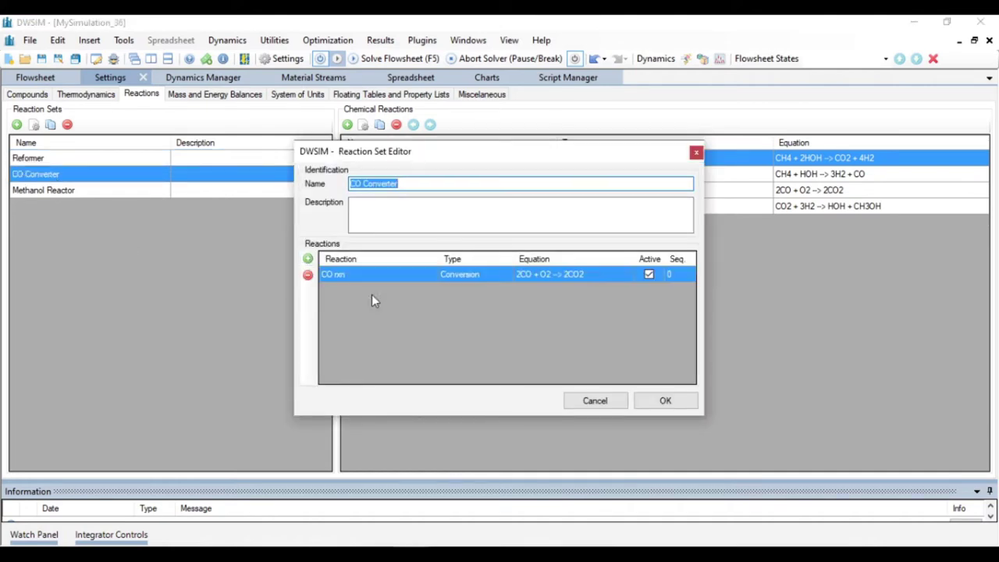
left_click(664, 401)
Add the Methanol Synthesis reaction to the Methanol Reactor reaction set and save the set
double_click(64, 190)
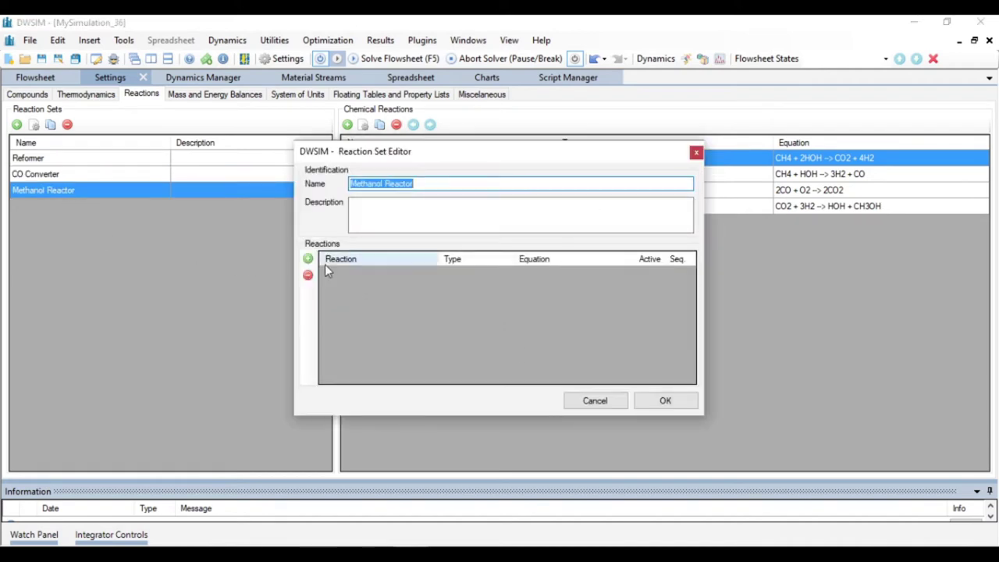
left_click(307, 258)
left_click(352, 309)
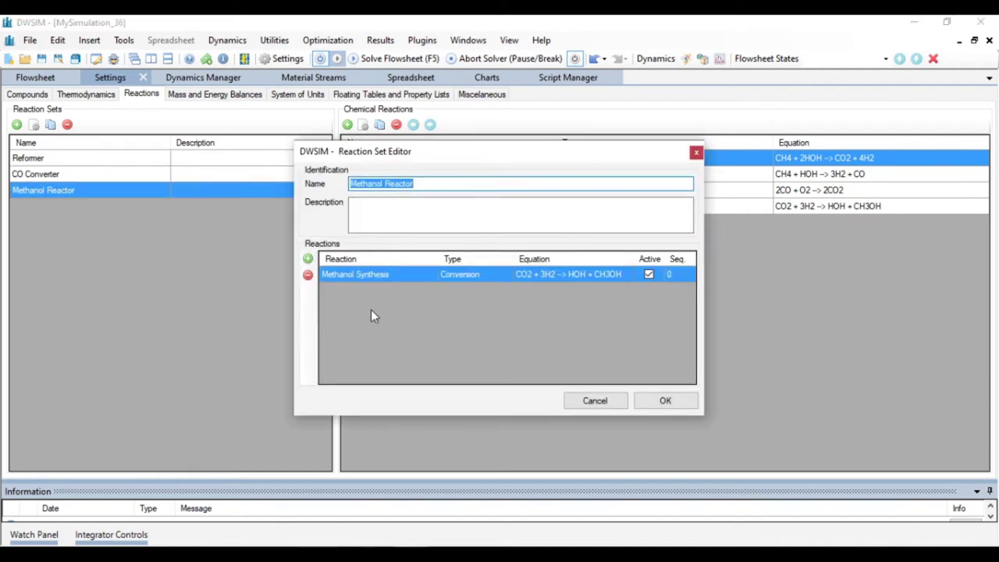
left_click(664, 401)
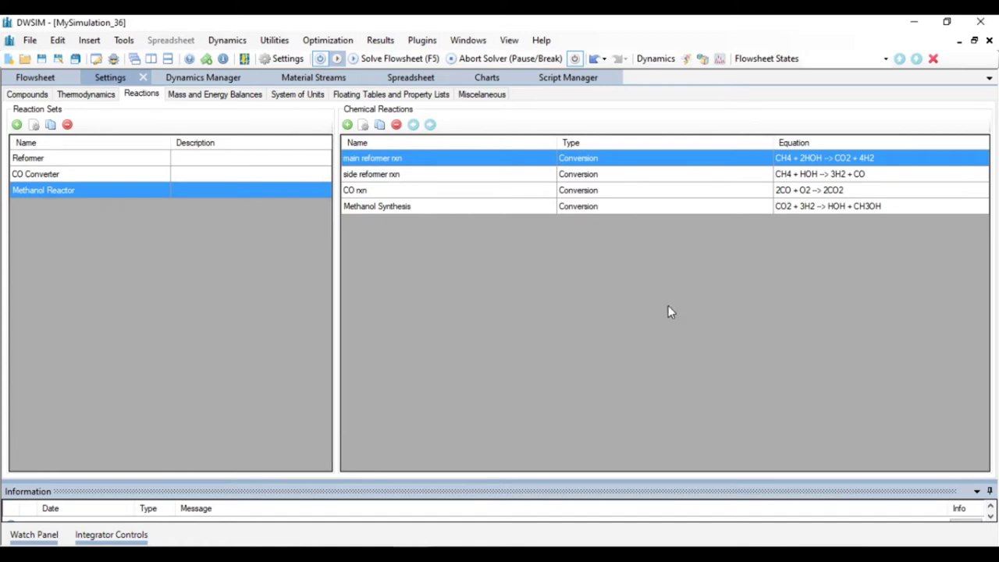
Return to the flowsheet and rename conversion reactor RC-01 as Reformer
left_click(44, 79)
double_click(237, 316)
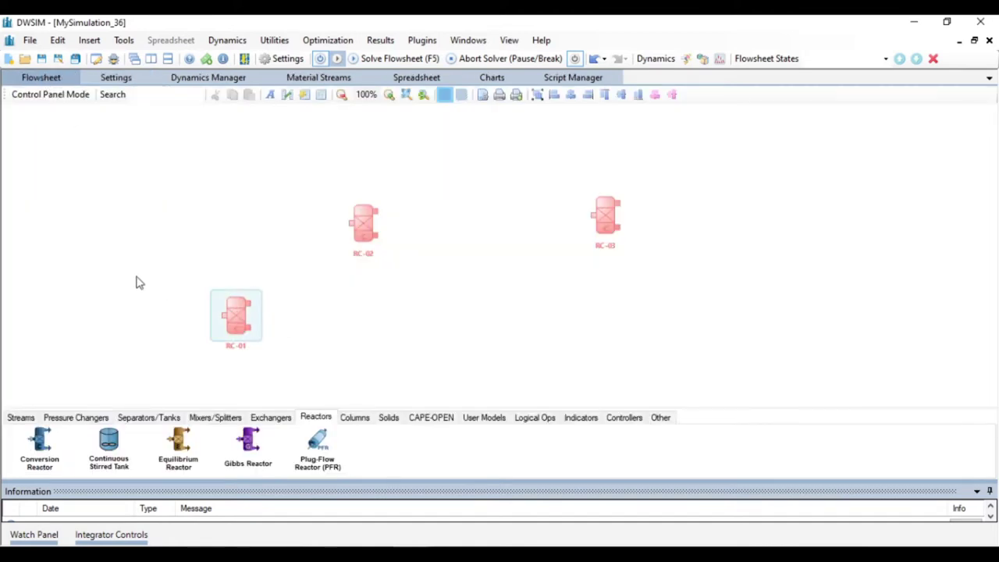
double_click(149, 111)
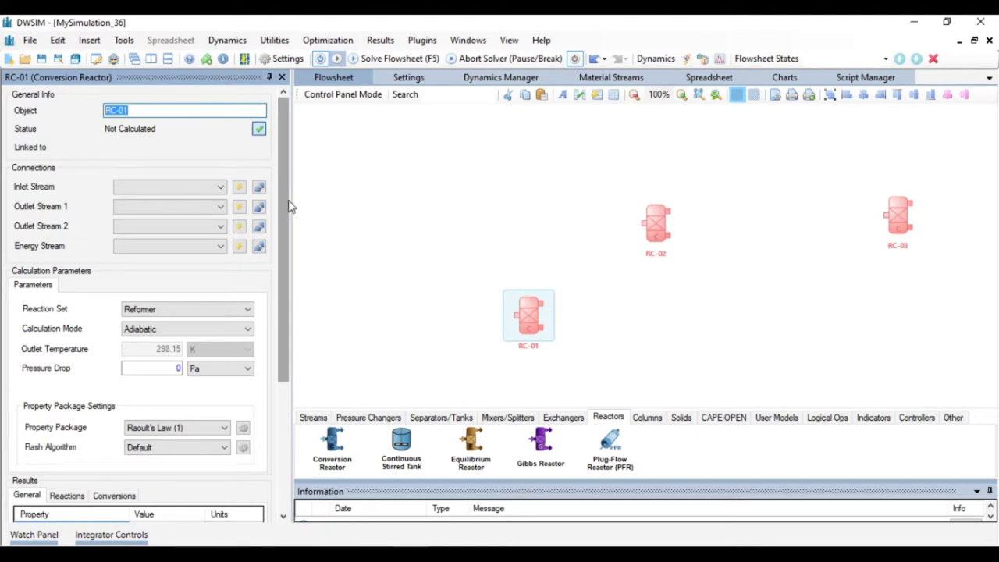
type("Reformer")
key("Return")
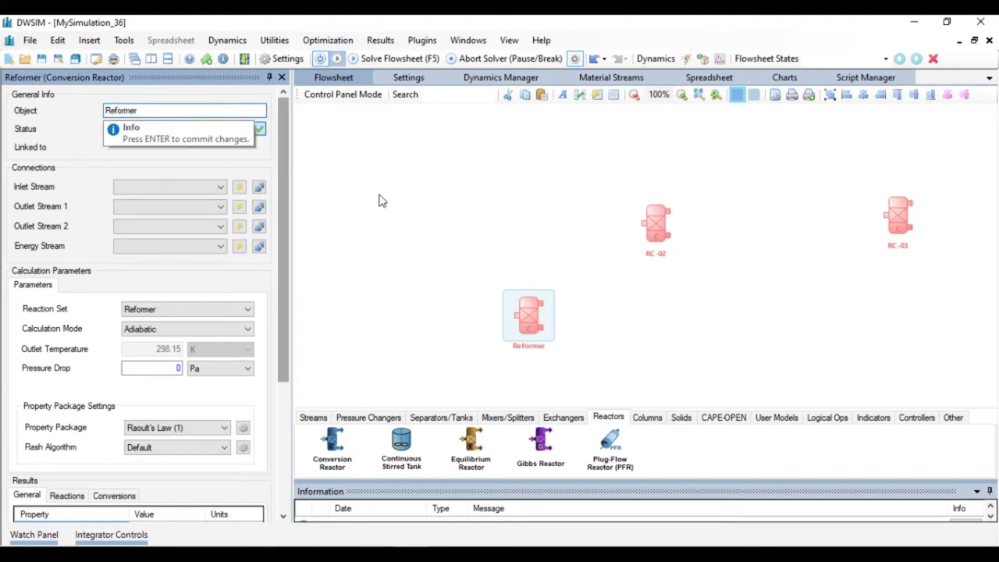
Move conversion reactor RC-02 slightly up and rename it as CO Converter
left_click_drag(667, 232, 646, 212)
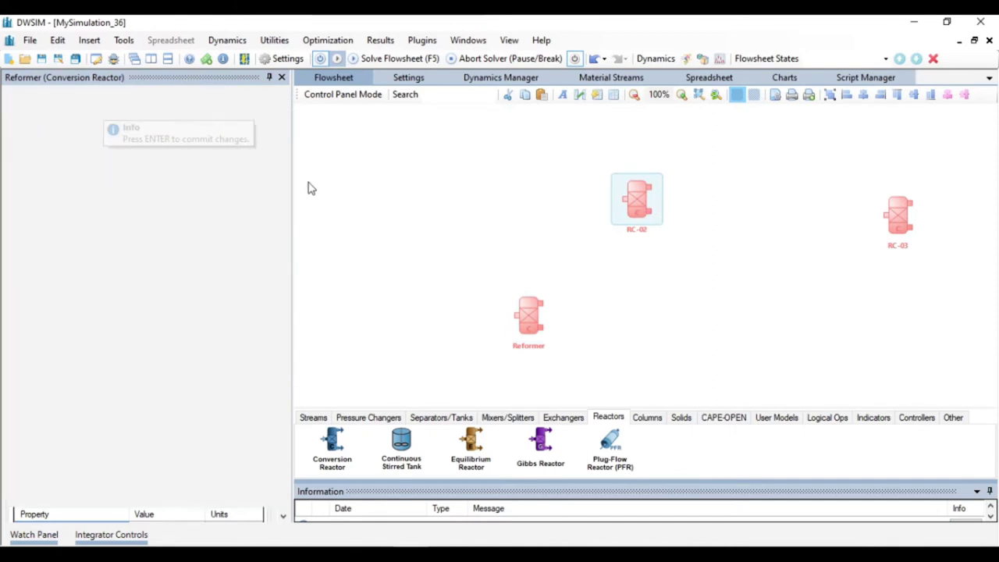
double_click(179, 111)
type("CO")
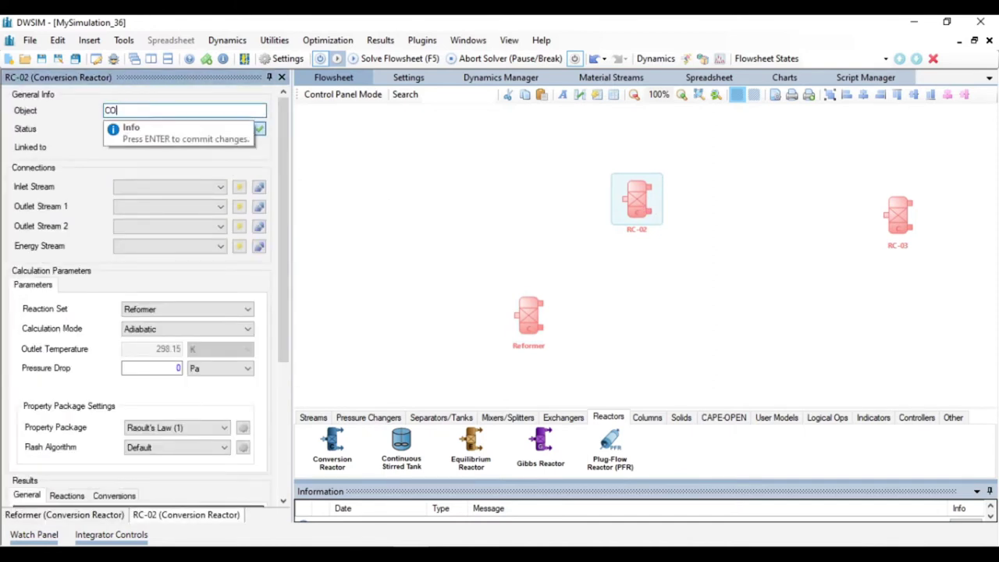
type(" Converter")
key("Return")
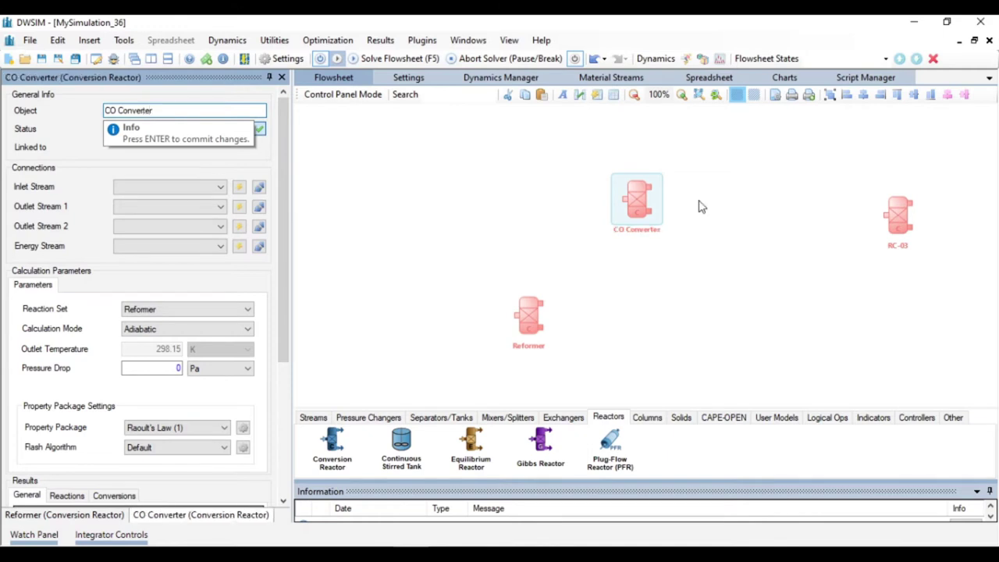
Move conversion reactor RC-03 slightly up and rename it as Methanol Reactor
left_click_drag(890, 221, 892, 197)
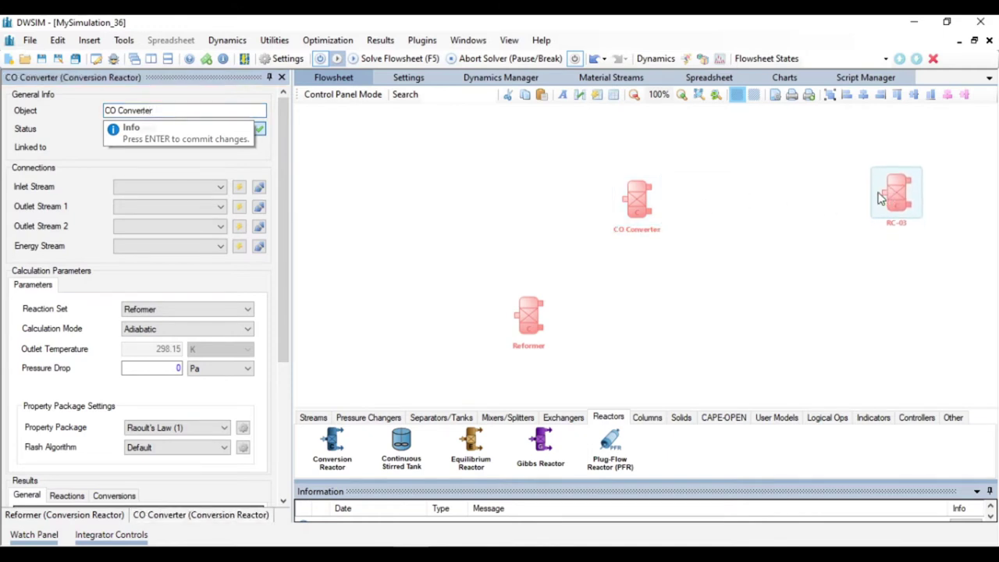
type("Methanol Reac")
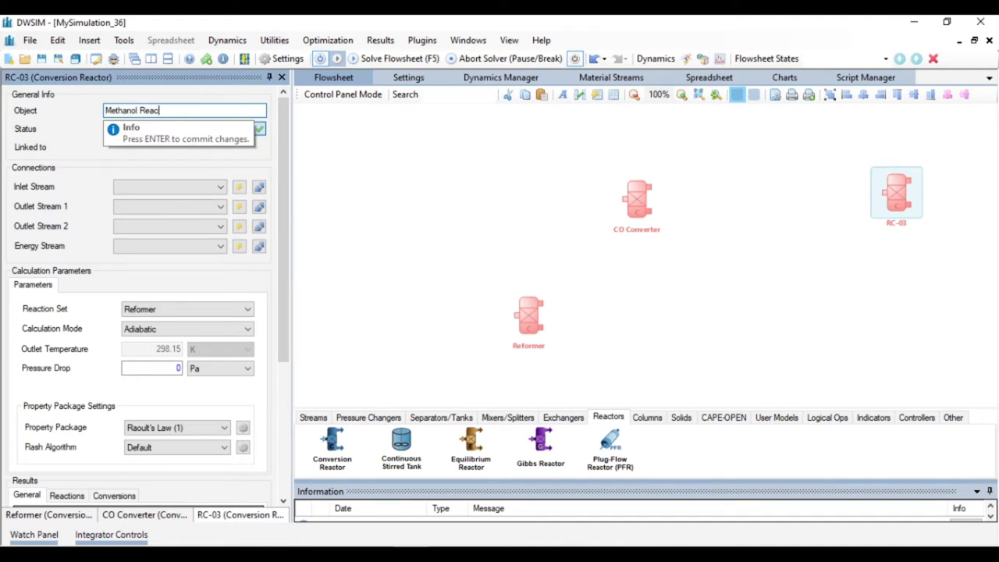
type("tor")
key("Return")
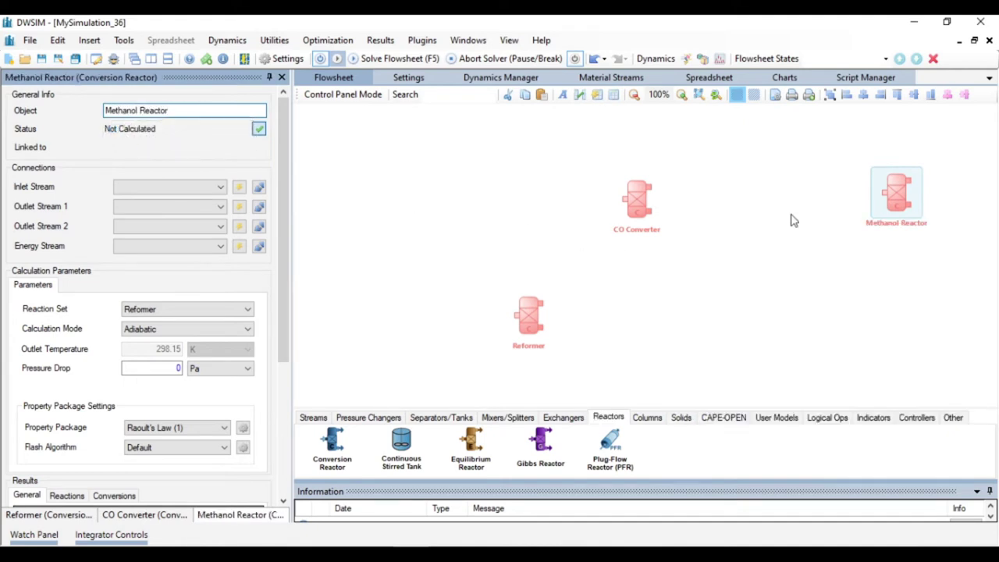
left_click(893, 209)
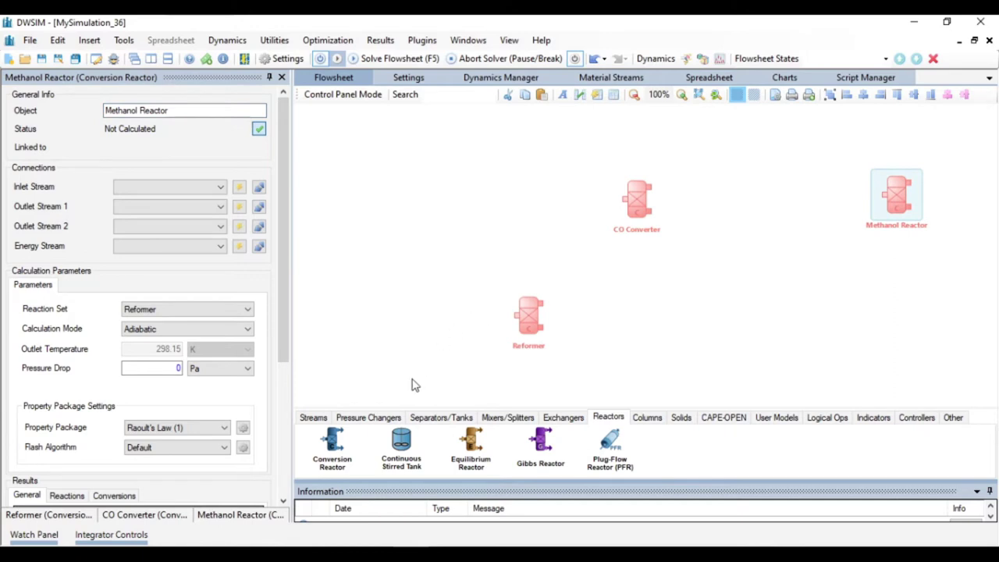
Place a stream mixer upstream of the Reformer and create material streams for its inlets 3 and 4
left_click(495, 419)
left_click_drag(334, 441, 435, 317)
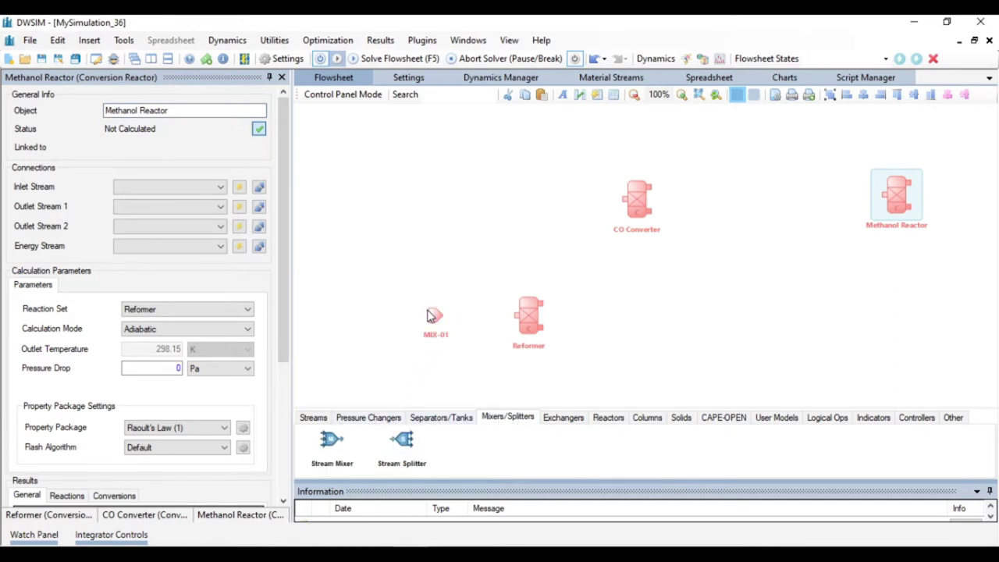
left_click(435, 322)
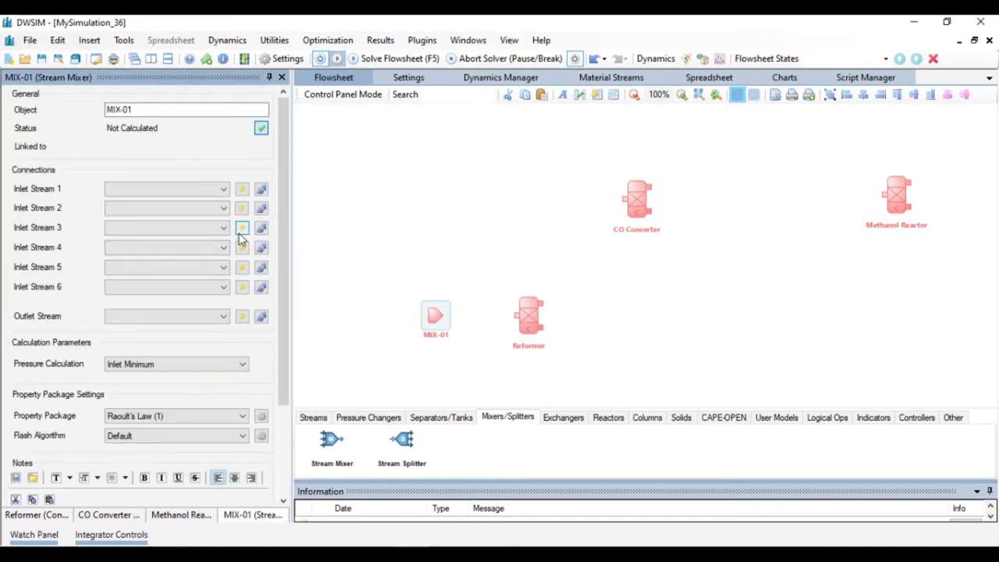
left_click(241, 248)
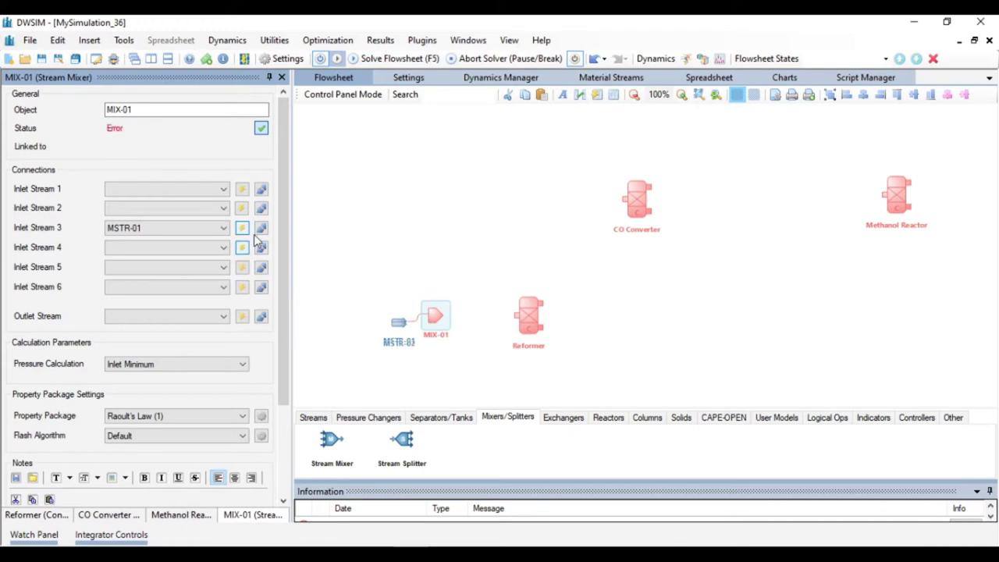
Deactivate the flowsheet solver and spread the mixer's two inlet streams apart, with MSTR-01 above and MSTR-02 below
left_click_drag(401, 338, 380, 312)
left_click(377, 306)
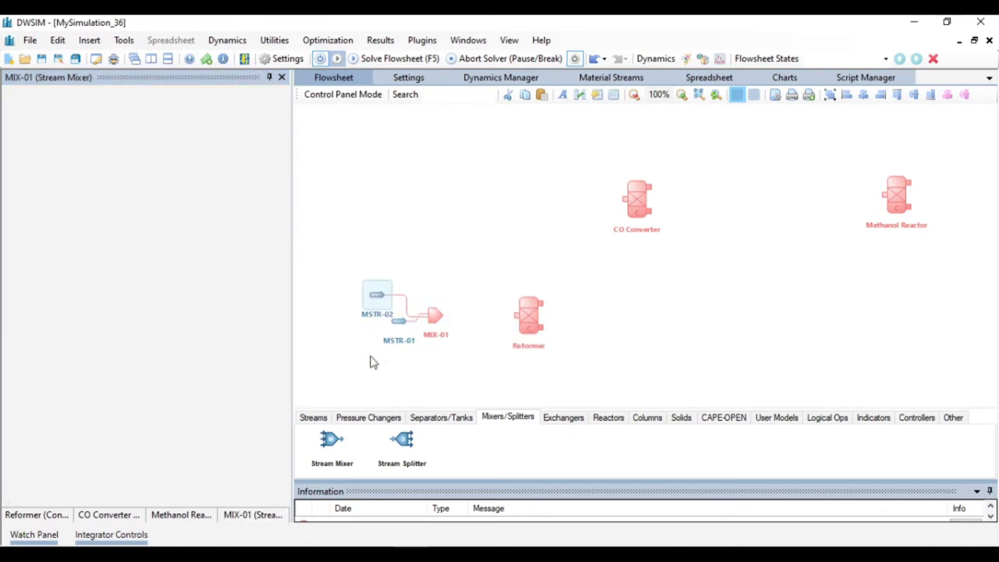
scroll(374, 336, "up", 1)
scroll(408, 230, "down", 1)
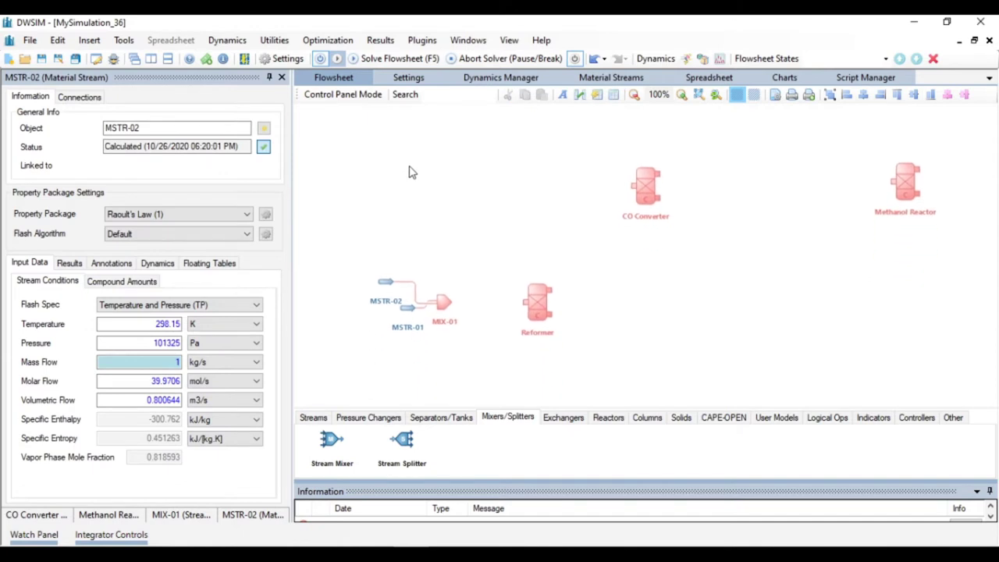
left_click(323, 60)
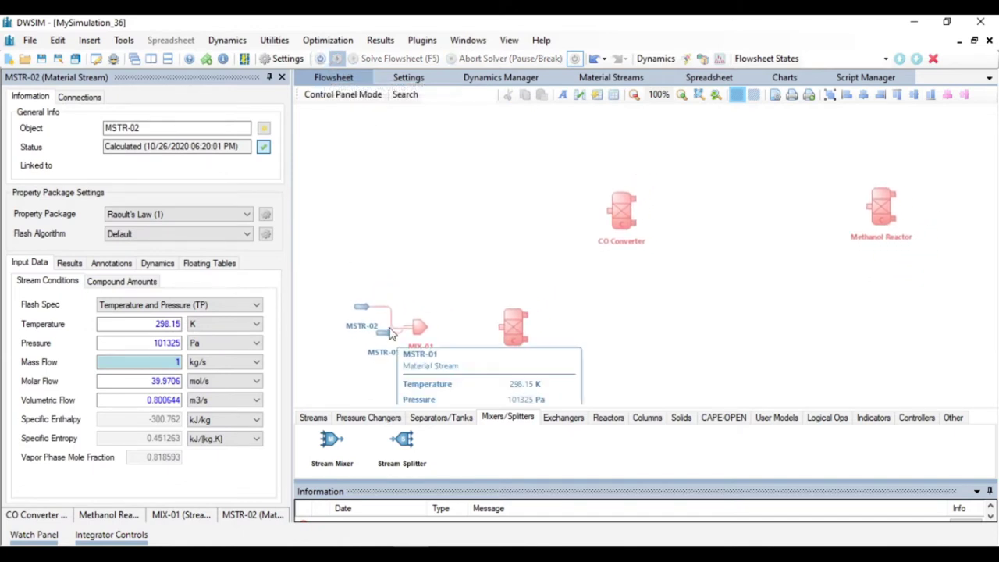
left_click_drag(361, 316, 362, 374)
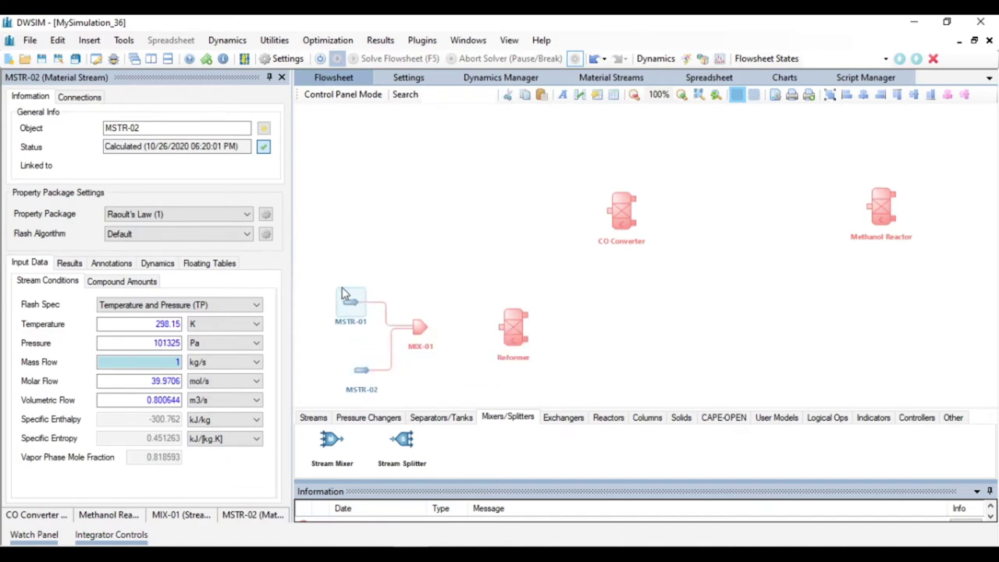
Rename the mixer's upper inlet stream as "Methane Feed, 2"
left_click(350, 306)
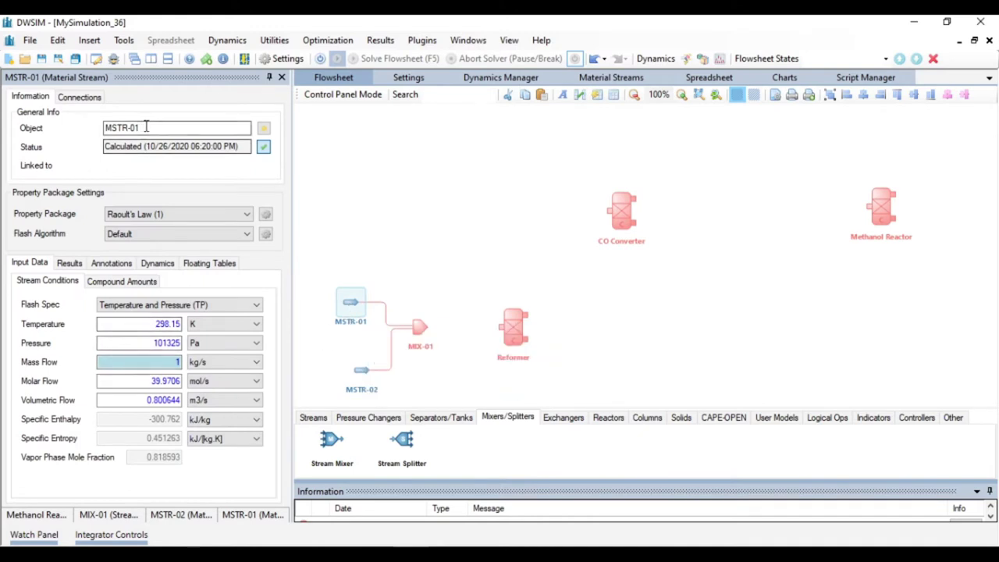
left_click_drag(143, 127, 98, 137)
type("Methane")
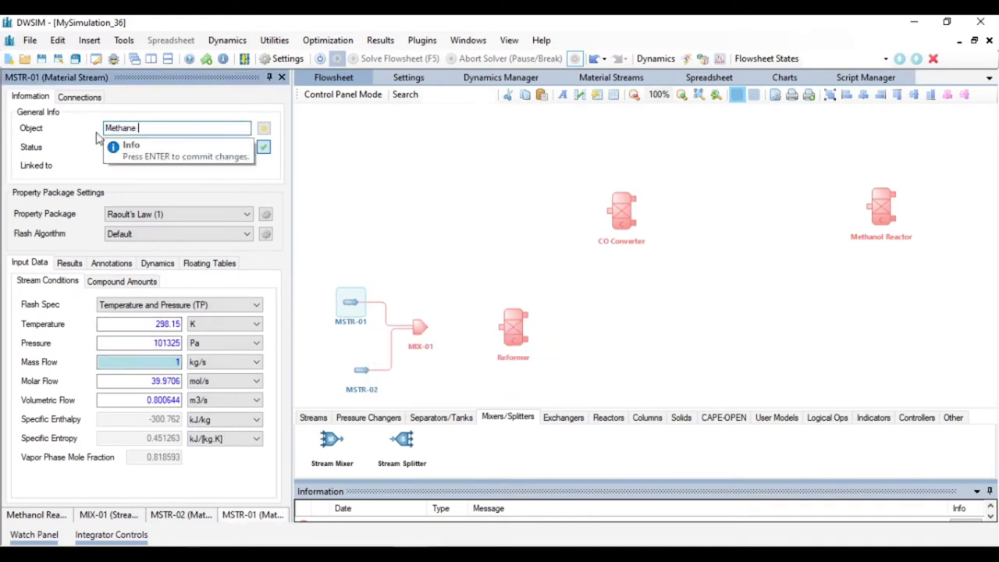
type(", 2")
key("Return")
Rename the mixer's lower inlet stream as "Steam, 1"
left_click(362, 370)
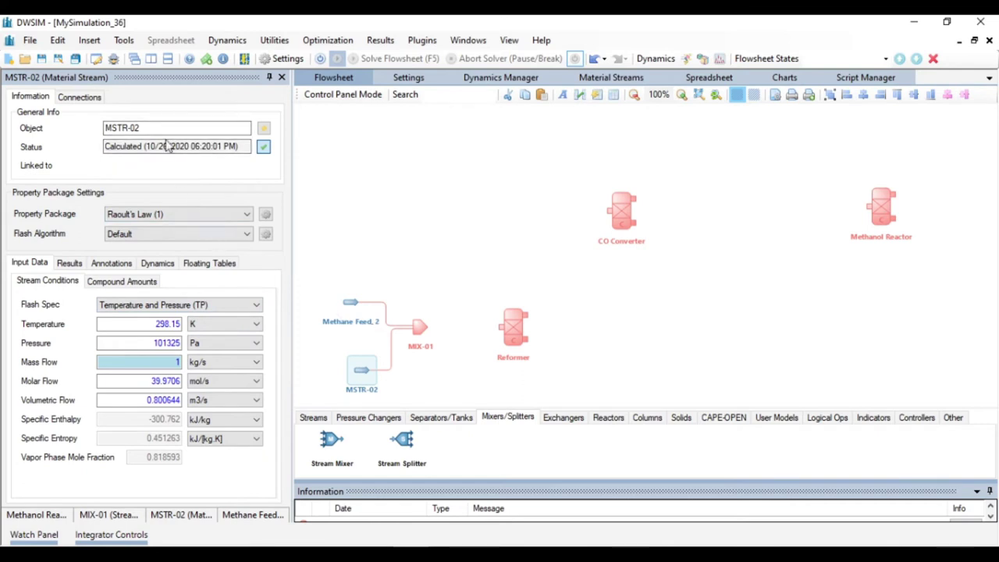
left_click_drag(149, 128, 47, 129)
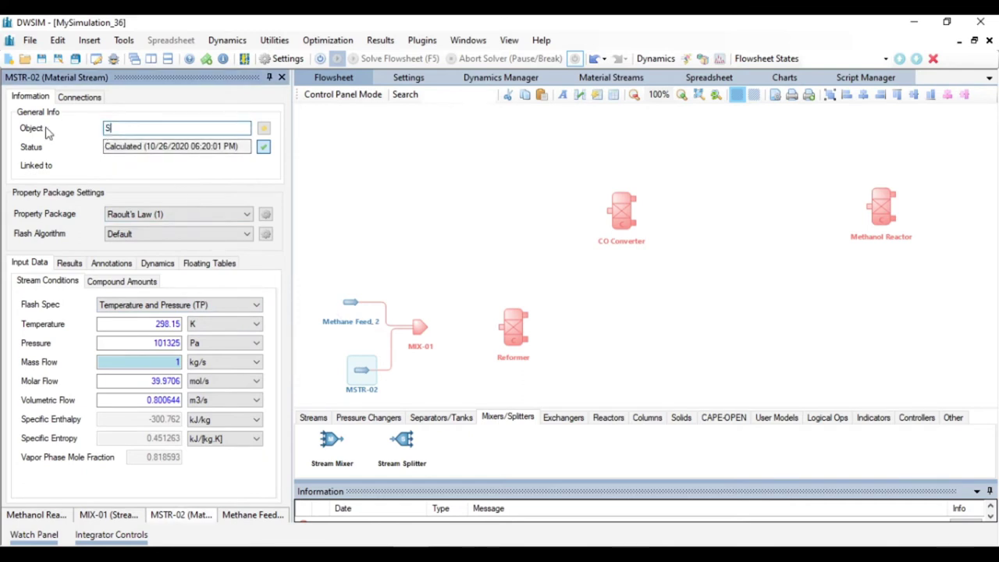
type("Steam,")
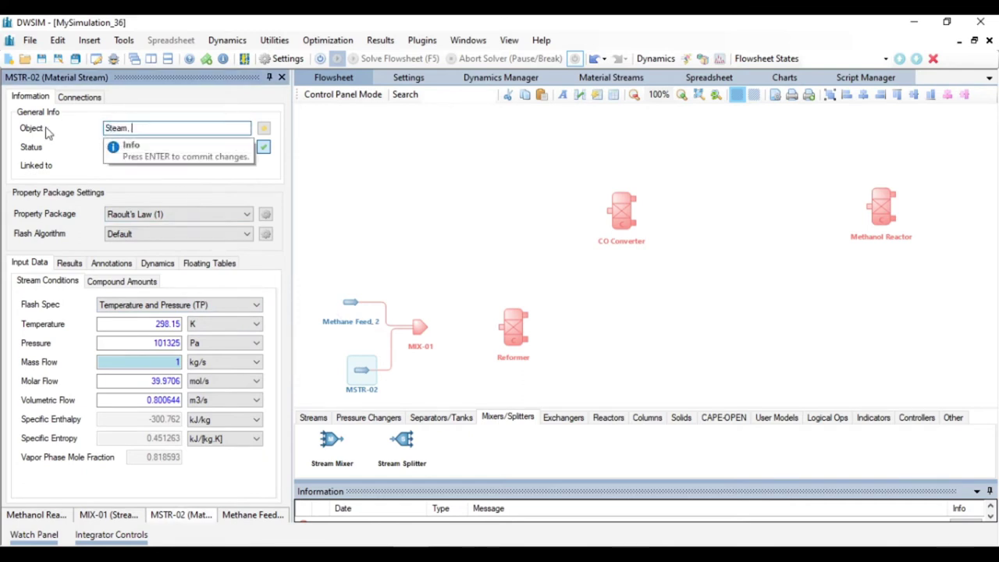
type(" 1")
key("Return")
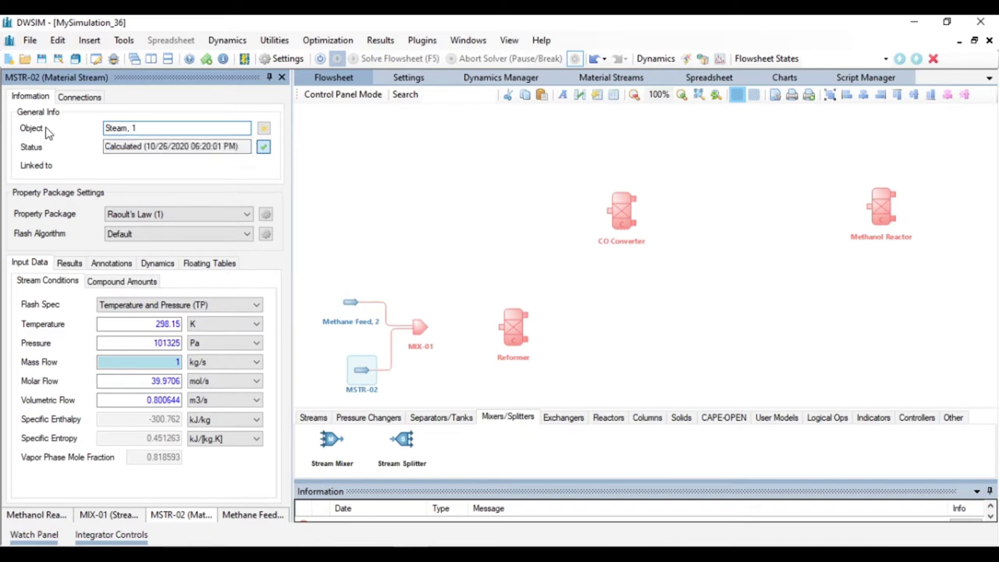
Create an outlet stream for the mixer, connect it as the Reformer's inlet and align it between the two units
left_click(427, 336)
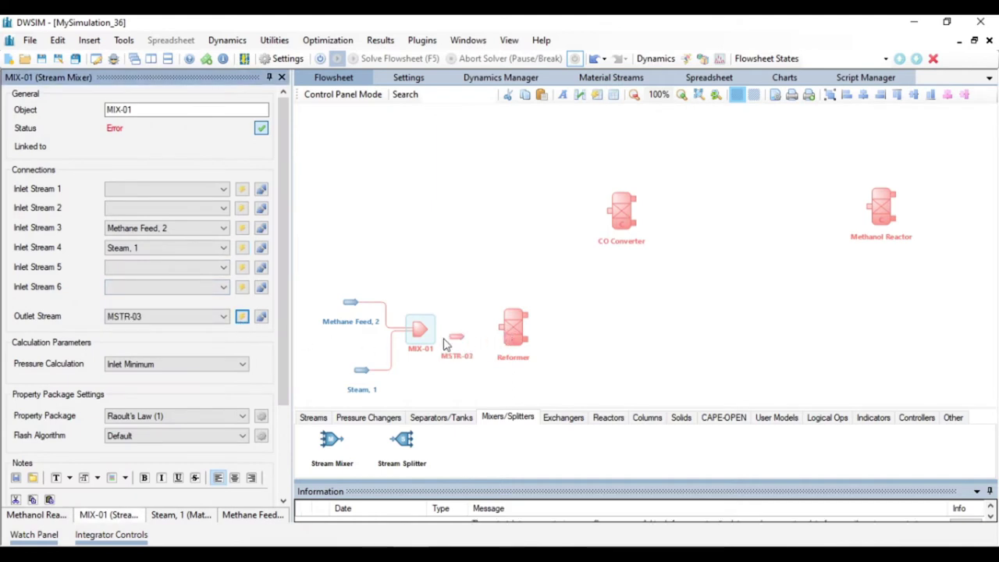
left_click(511, 332)
left_click(175, 190)
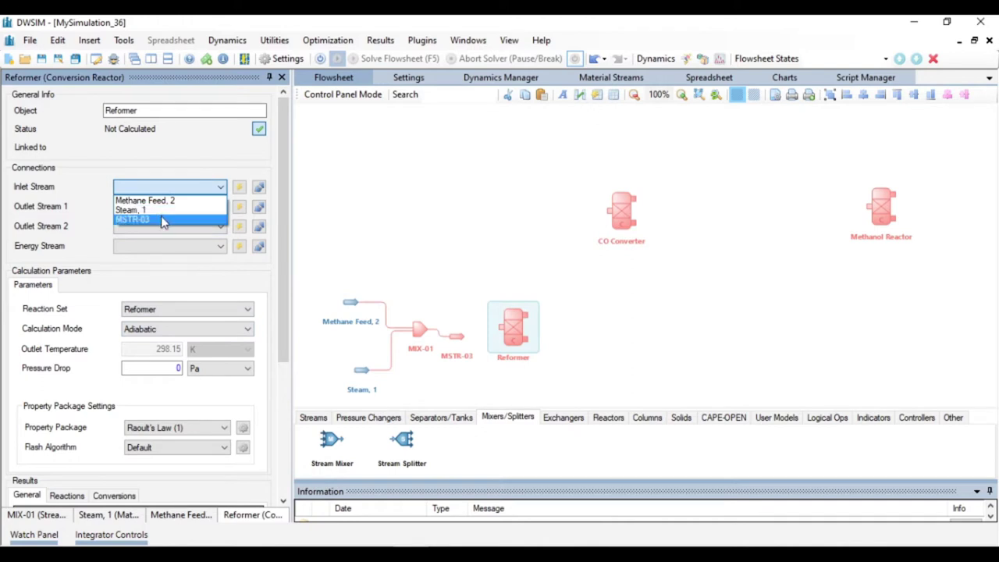
left_click(163, 221)
left_click_drag(462, 345, 510, 337)
Create two outlet material streams and an energy stream for the Reformer
left_click(511, 336)
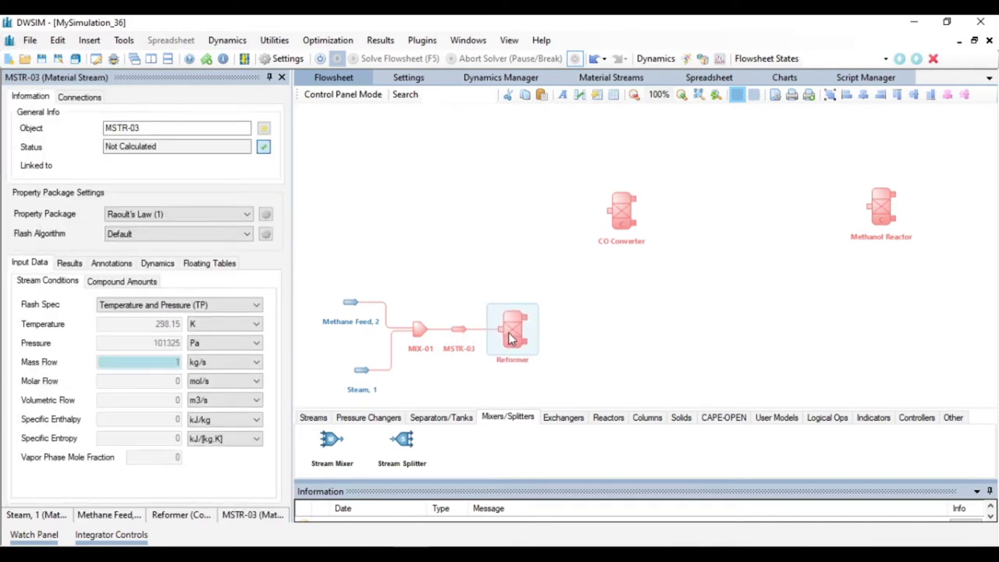
left_click(239, 208)
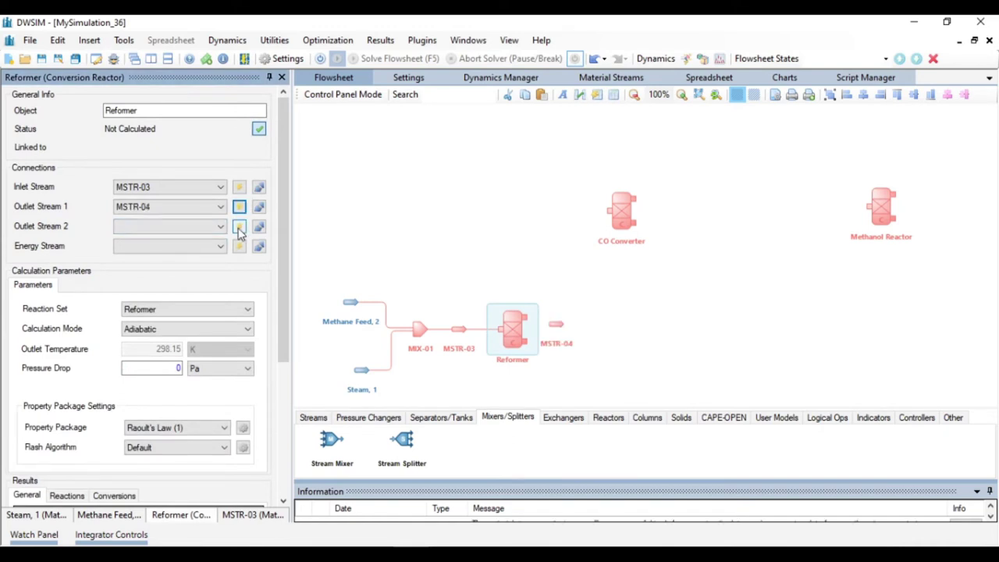
left_click(239, 228)
left_click(238, 245)
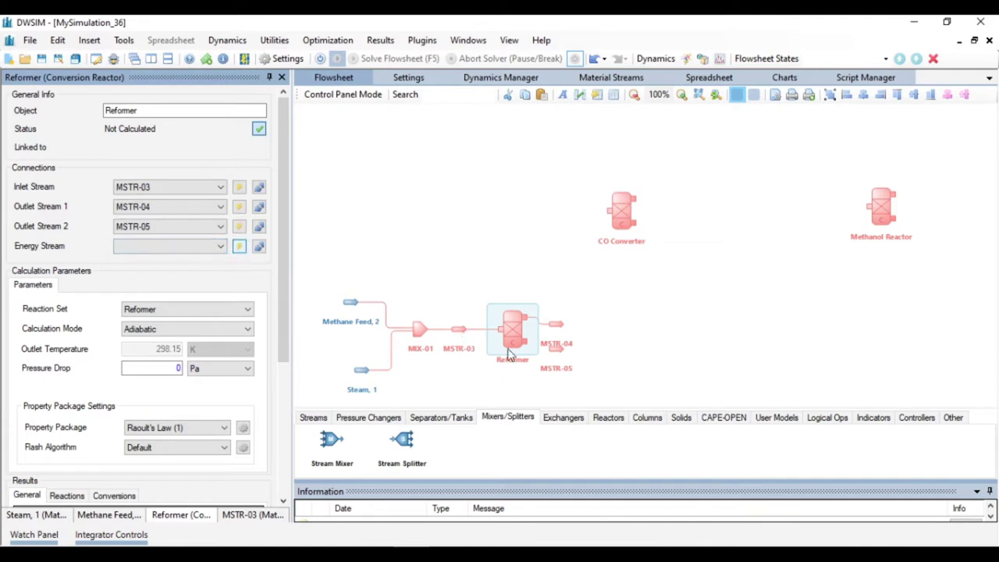
left_click(668, 328)
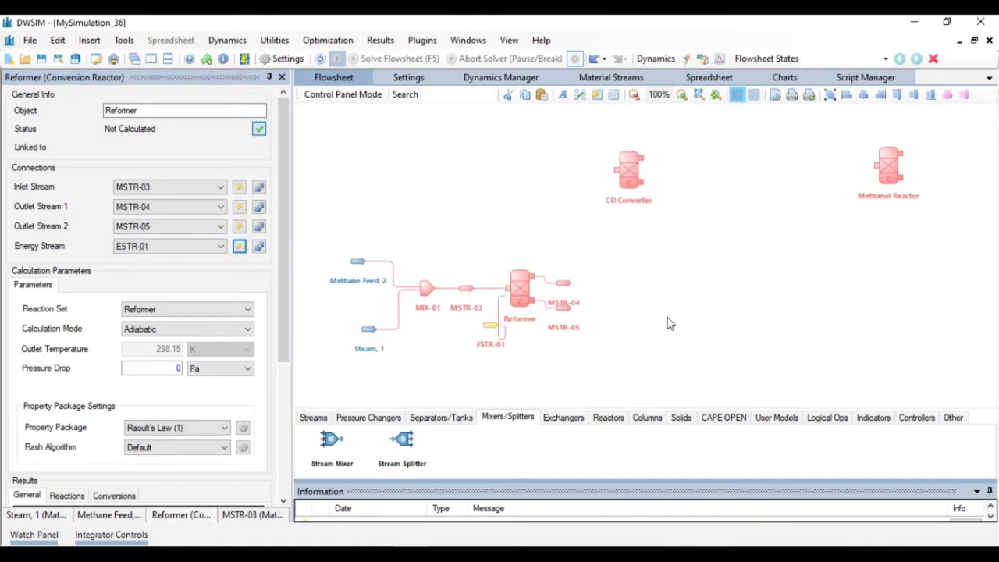
Spread out the Reformer's streams: energy stream below its inlet side, second outlet lower down and first outlet above the reactor
left_click_drag(485, 344, 479, 345)
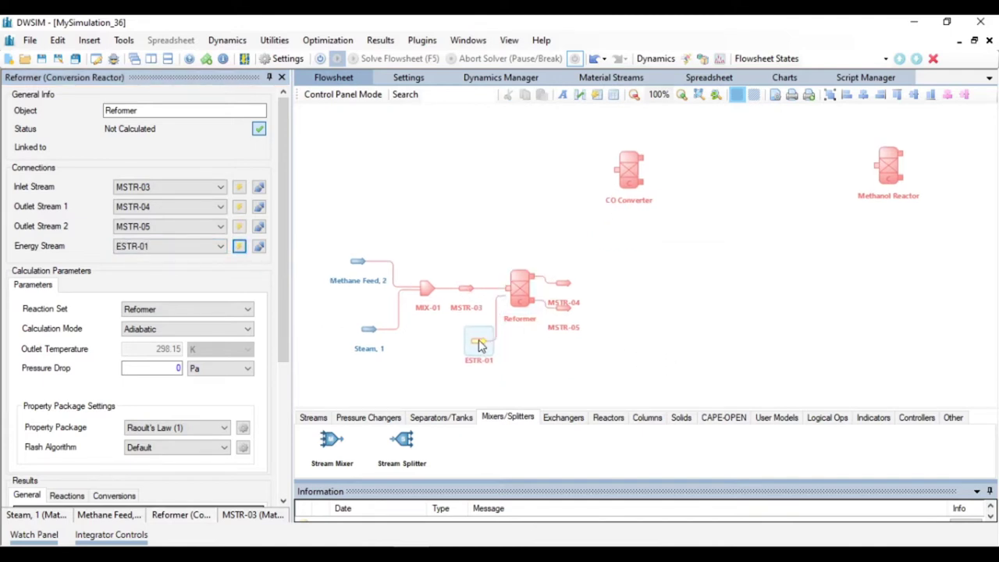
left_click_drag(565, 308, 565, 344)
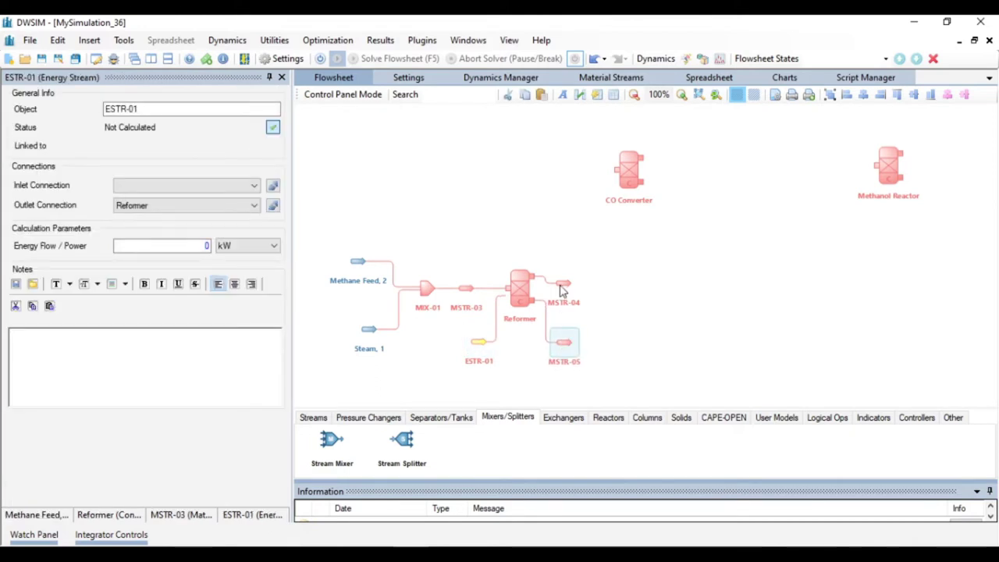
left_click_drag(564, 283, 557, 250)
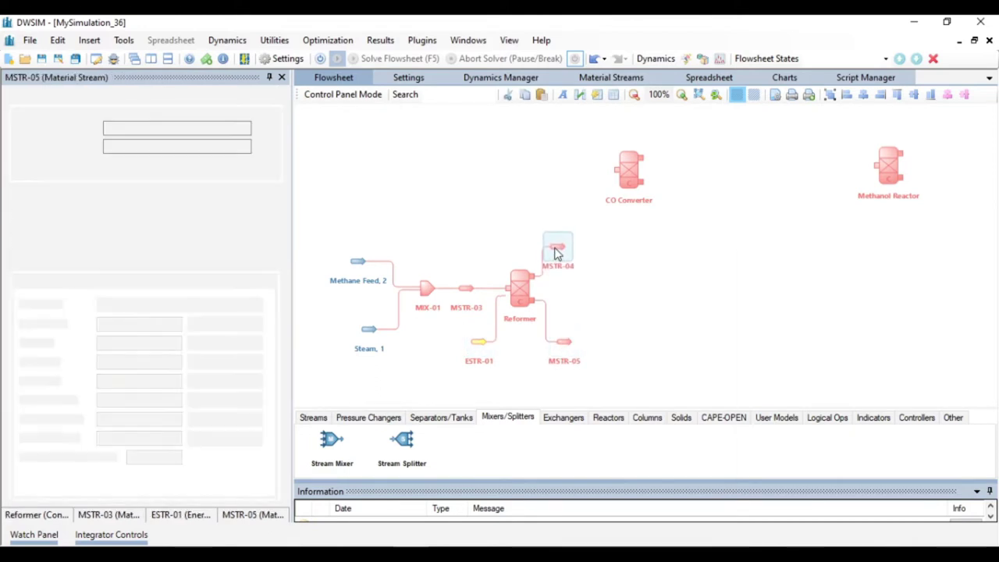
Rotate the Reformer's upper outlet stream to point upward and place it above the reactor's outlet
right_click(556, 251)
mouse_move(633, 373)
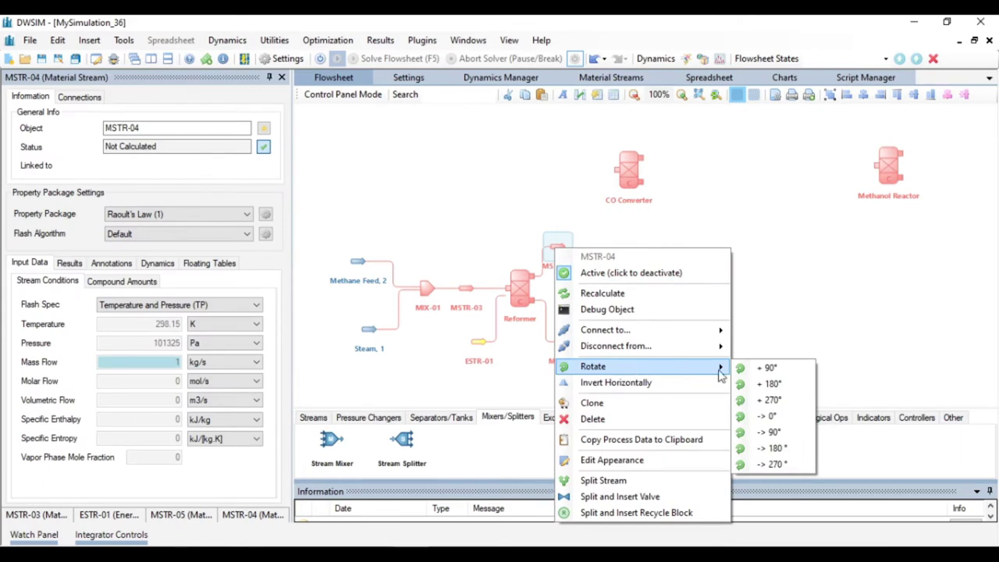
left_click(764, 368)
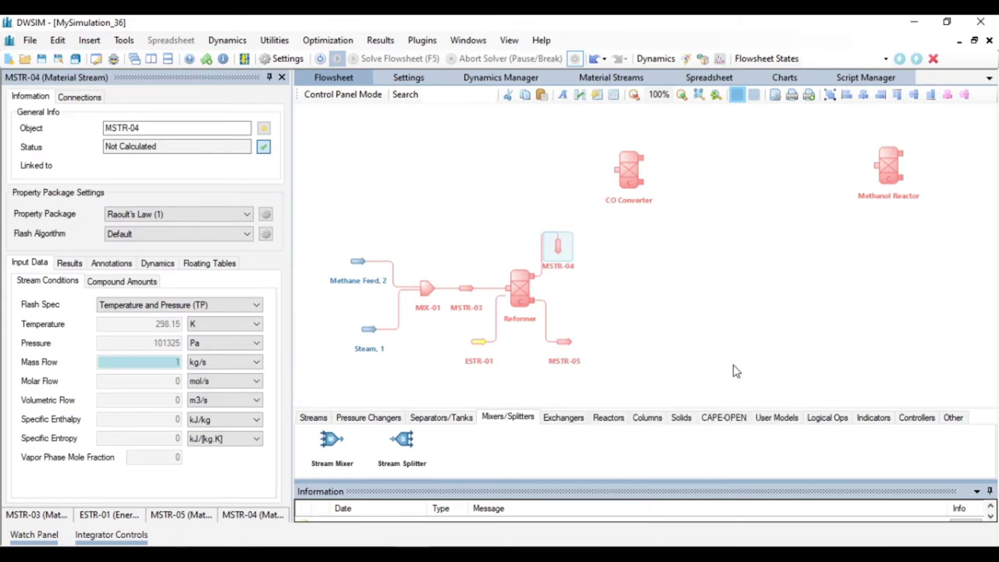
right_click(562, 252)
mouse_move(660, 370)
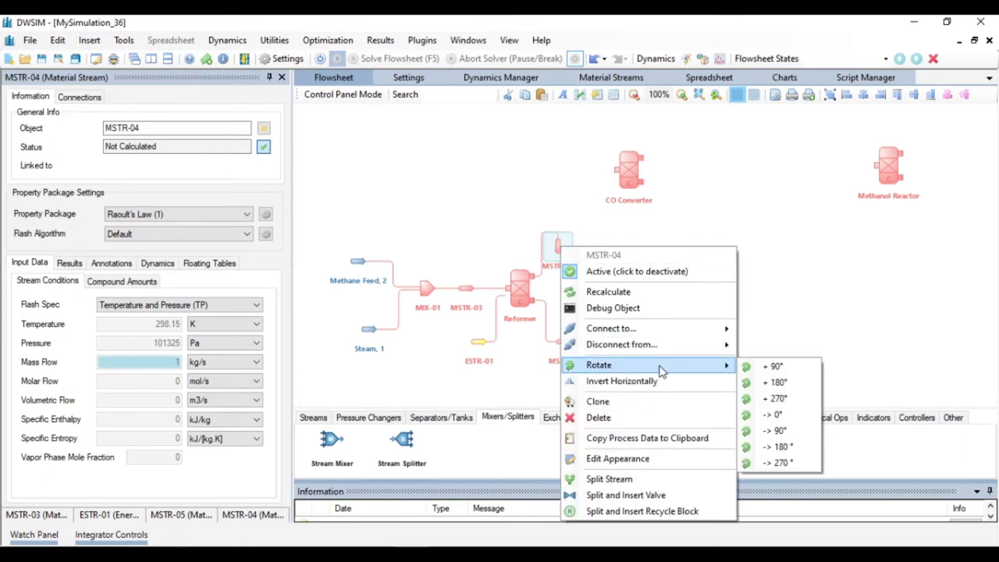
left_click(764, 366)
left_click_drag(563, 251, 558, 230)
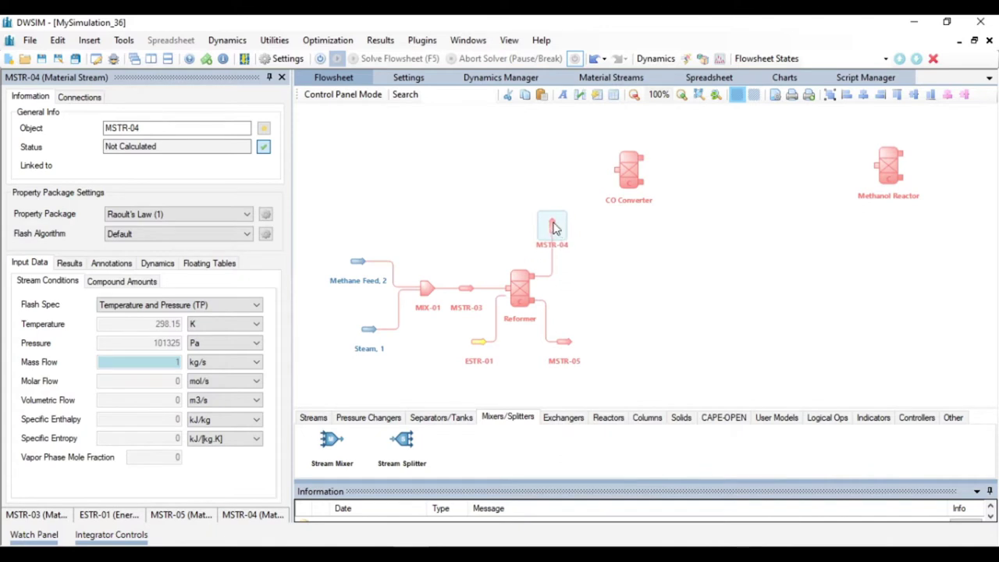
scroll(601, 264, "up", 2)
left_click_drag(562, 281, 556, 266)
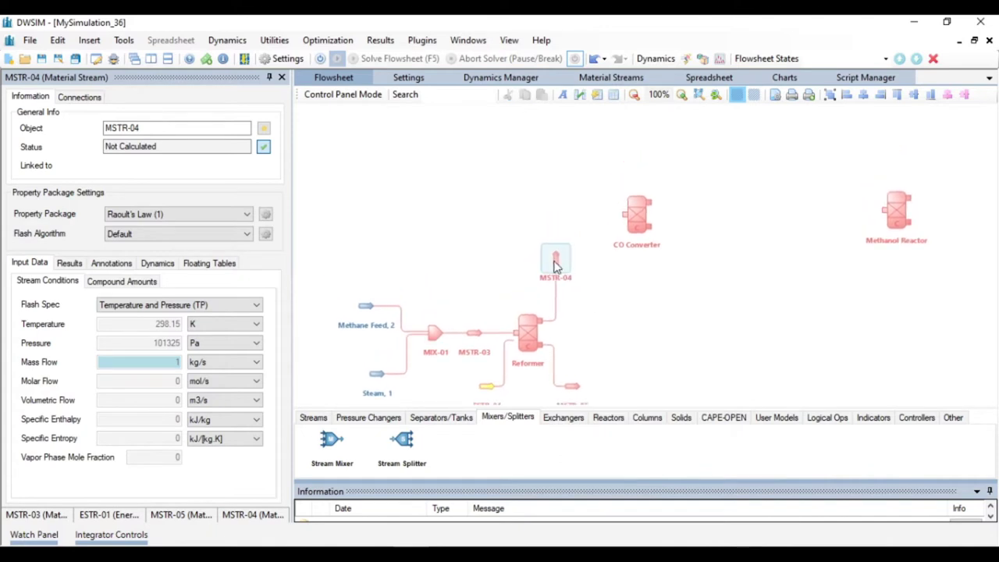
Rename the Reformer's upper outlet stream as "3" and nudge it into line above the outlet
left_click(185, 149)
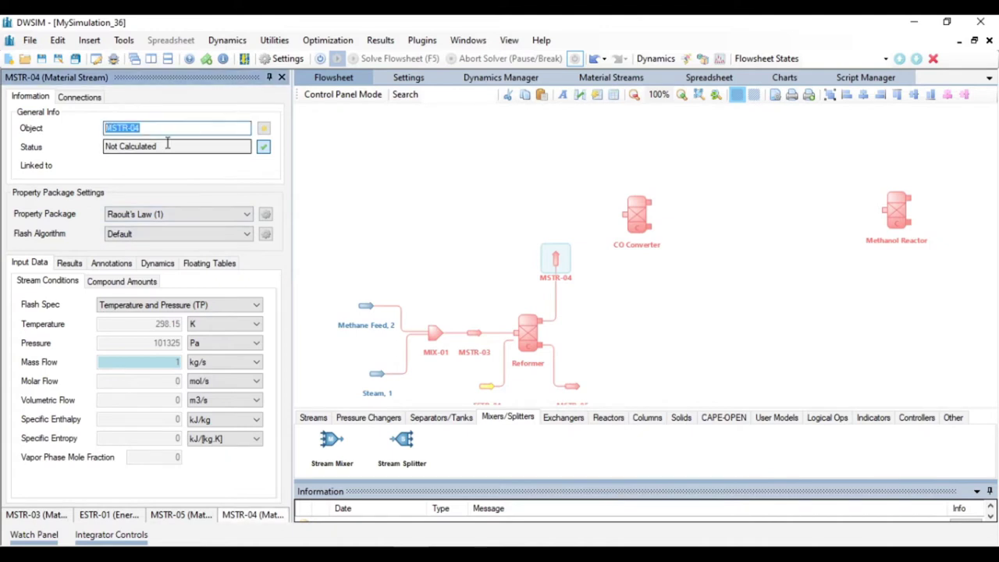
type("3")
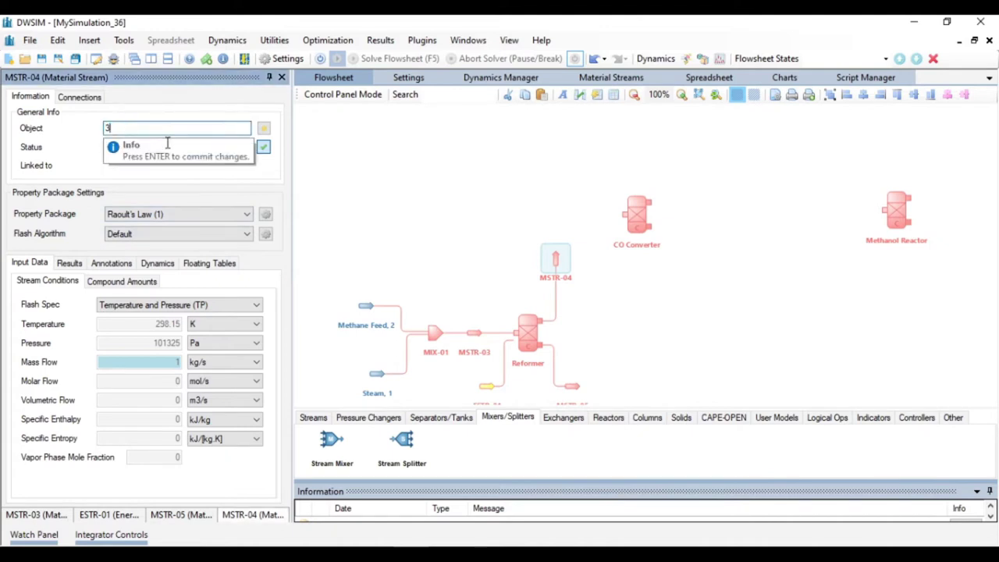
key("Return")
left_click_drag(555, 262, 551, 267)
Add a stream mixer between stream 3 and the CO Converter and connect stream 3 as its Inlet Stream 4
left_click_drag(329, 460, 549, 218)
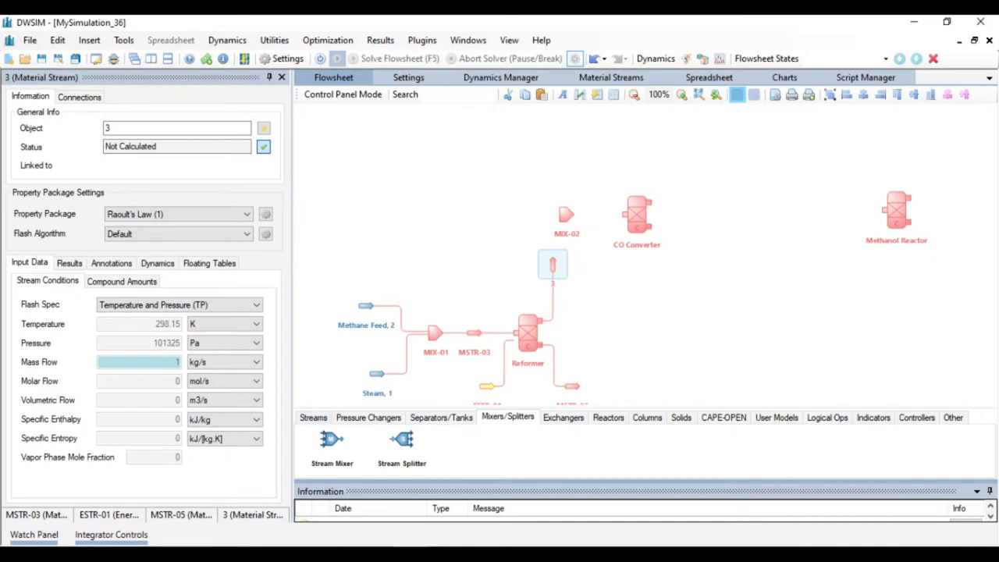
left_click(568, 217)
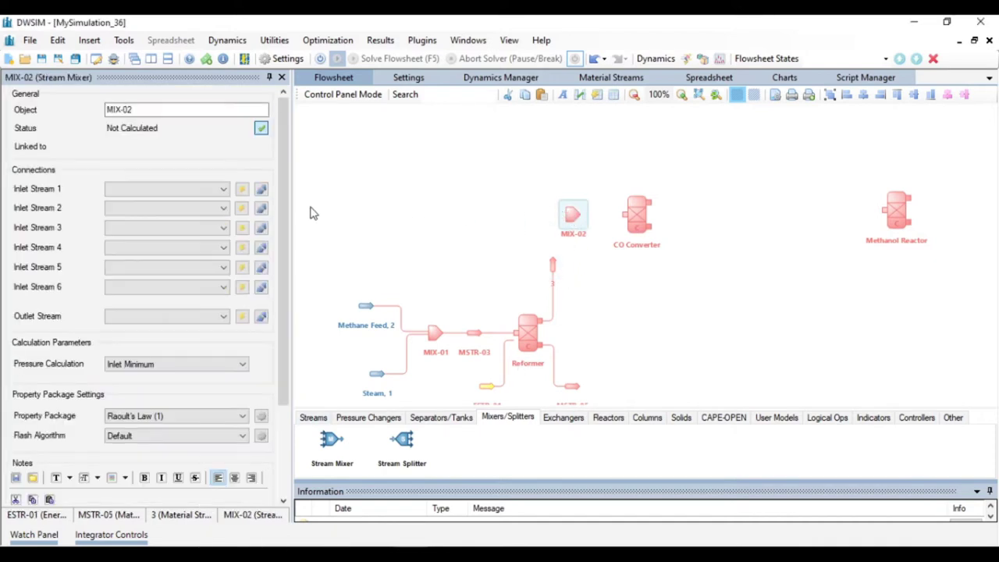
left_click(224, 247)
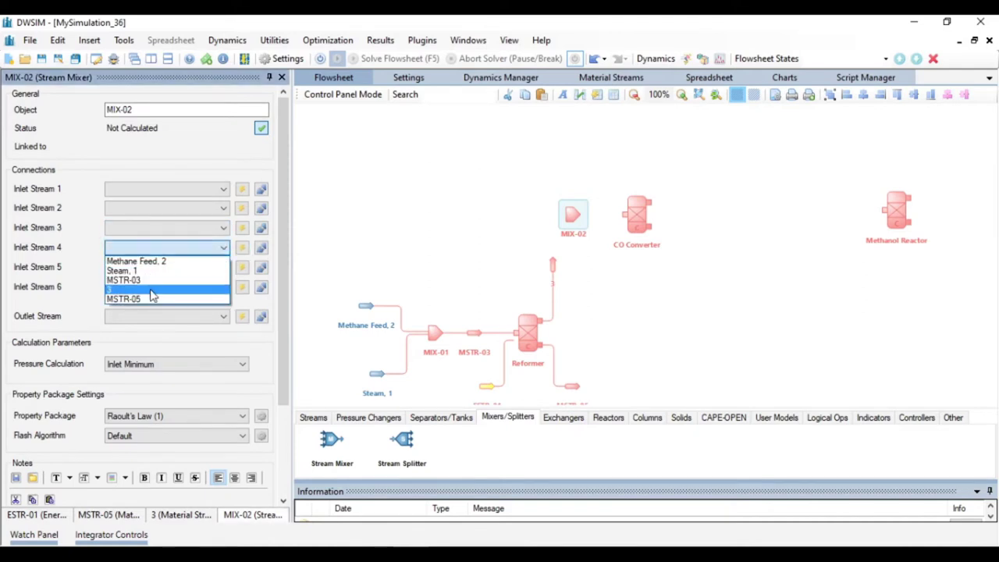
left_click(127, 290)
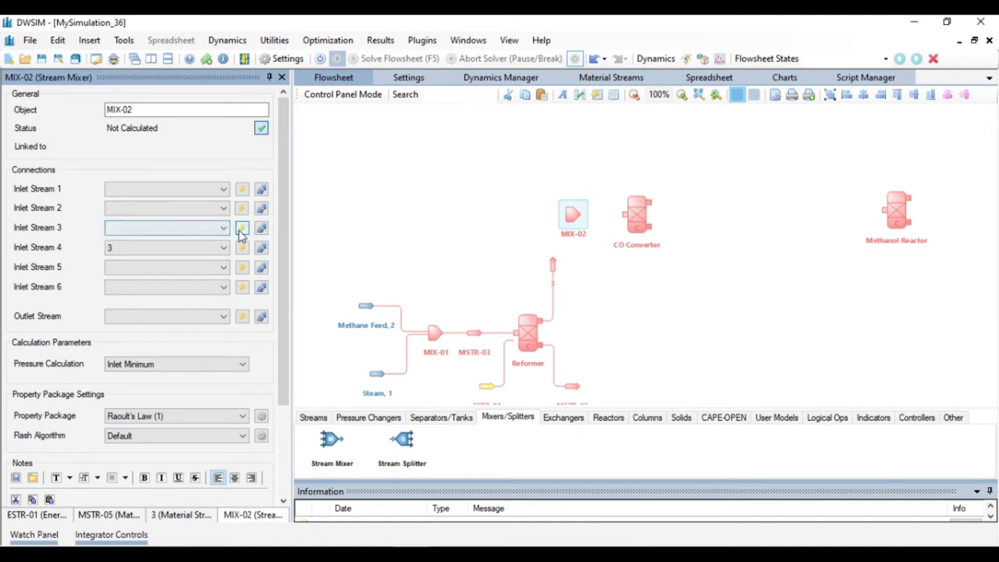
Create a feed at the new mixer's Inlet Stream 3, place it well upstream and rename it "Oxygen, 4"
left_click_drag(570, 214, 429, 225)
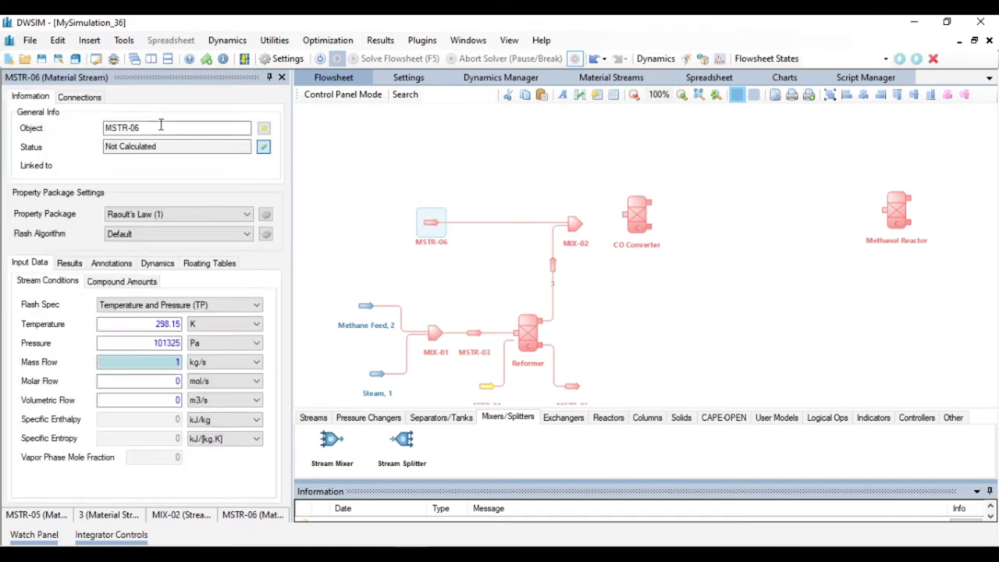
type("Oxyge")
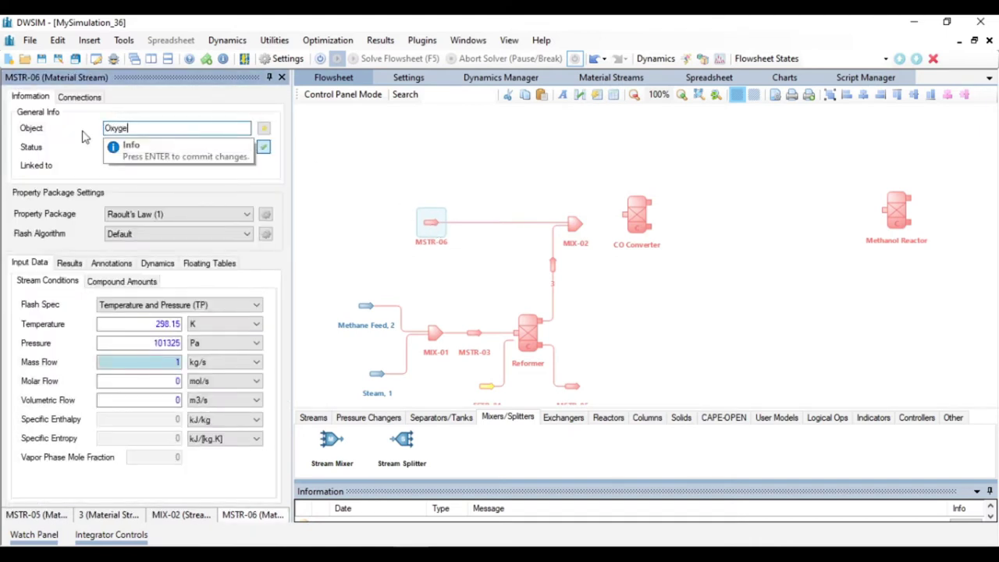
type("n, 4")
key("Return")
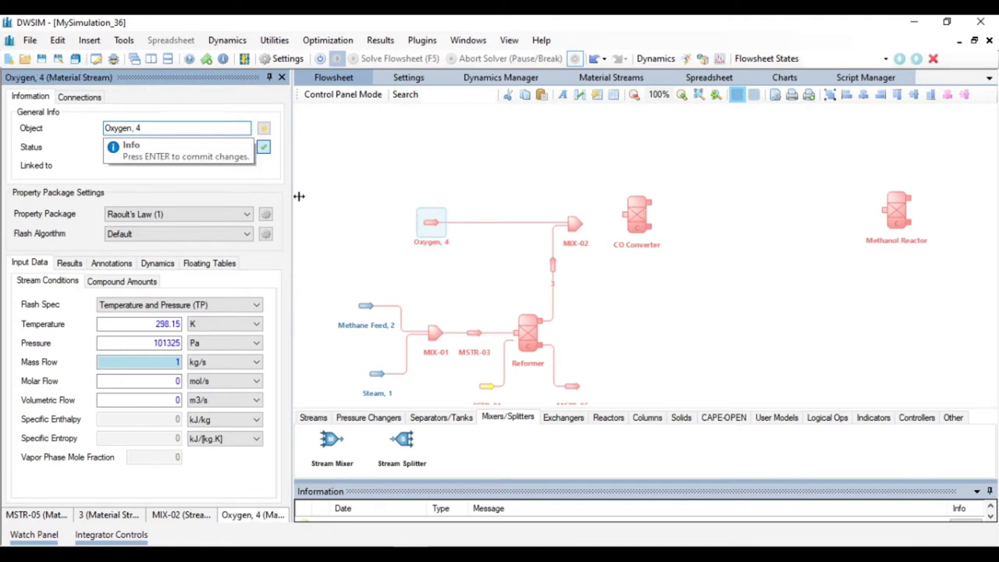
Create an outlet stream for the second mixer, connect it as the CO Converter's inlet and align the converter with it
left_click(567, 226)
left_click(571, 227)
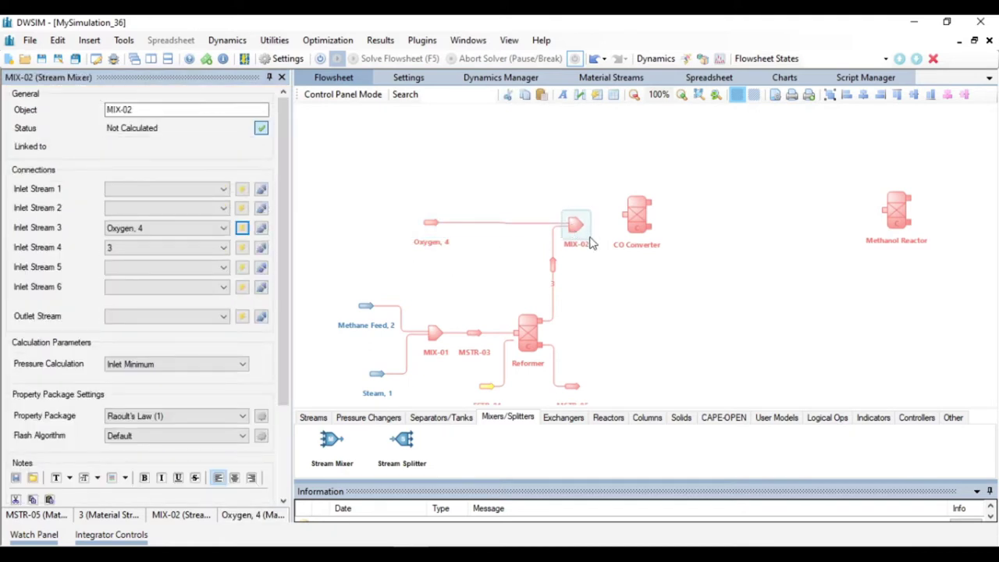
left_click(242, 316)
mouse_move(645, 226)
left_mouse_down()
mouse_move(667, 232)
mouse_move(619, 228)
mouse_move(658, 230)
mouse_move(647, 237)
left_mouse_up()
left_click(203, 189)
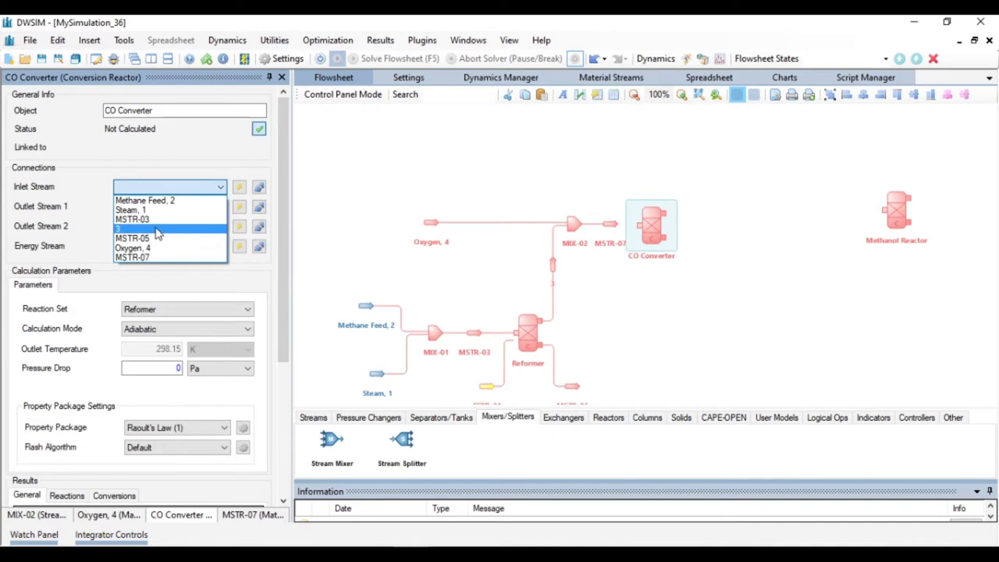
left_click(152, 257)
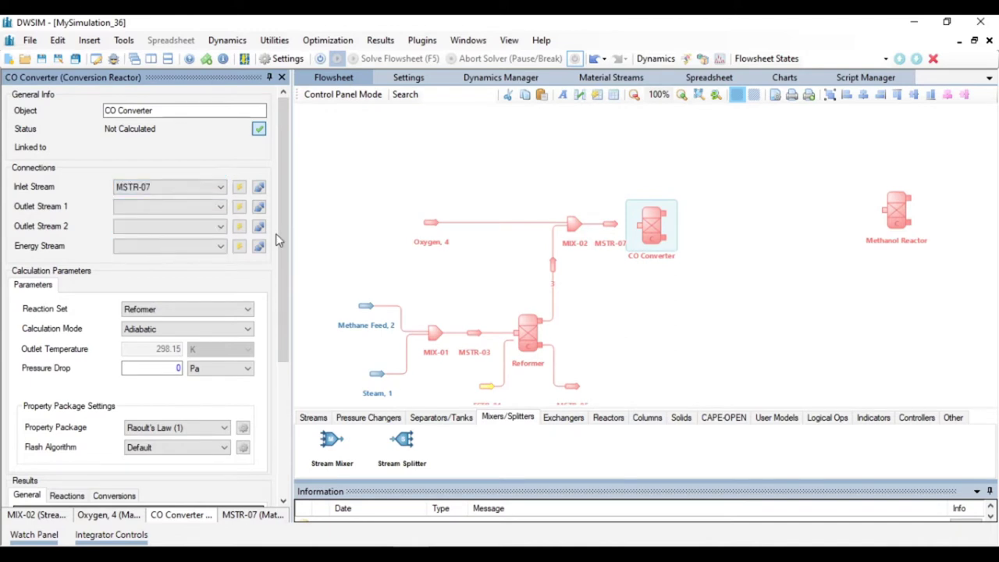
left_click_drag(662, 228, 660, 225)
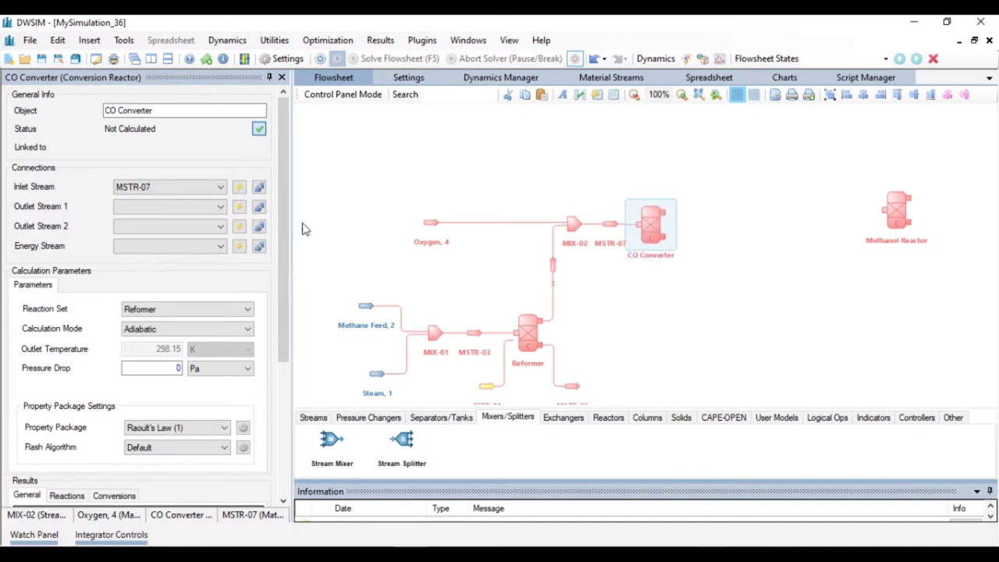
Create two outlet material streams and an energy stream for the CO Converter, placing the energy stream below its inlet side
left_click(239, 207)
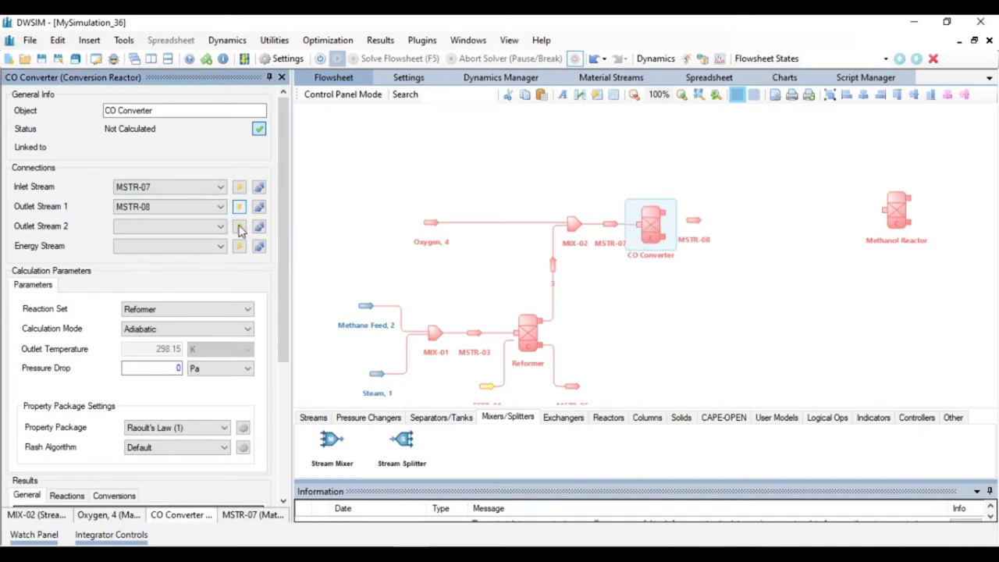
left_click(240, 227)
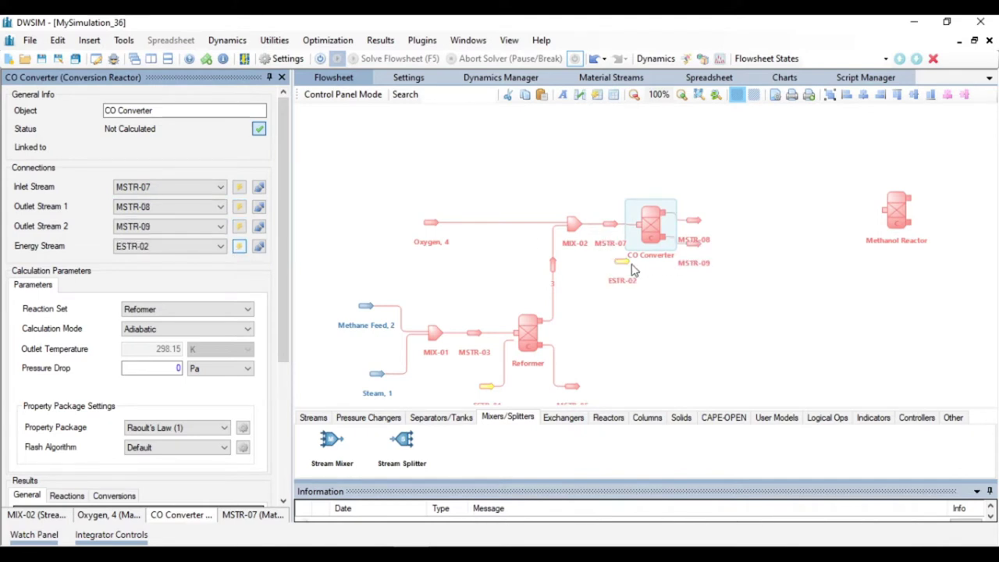
left_click_drag(628, 279, 617, 290)
Rotate the CO Converter's lower outlet stream to point downward and place it below the outlet
left_click_drag(692, 244, 698, 258)
right_click(699, 259)
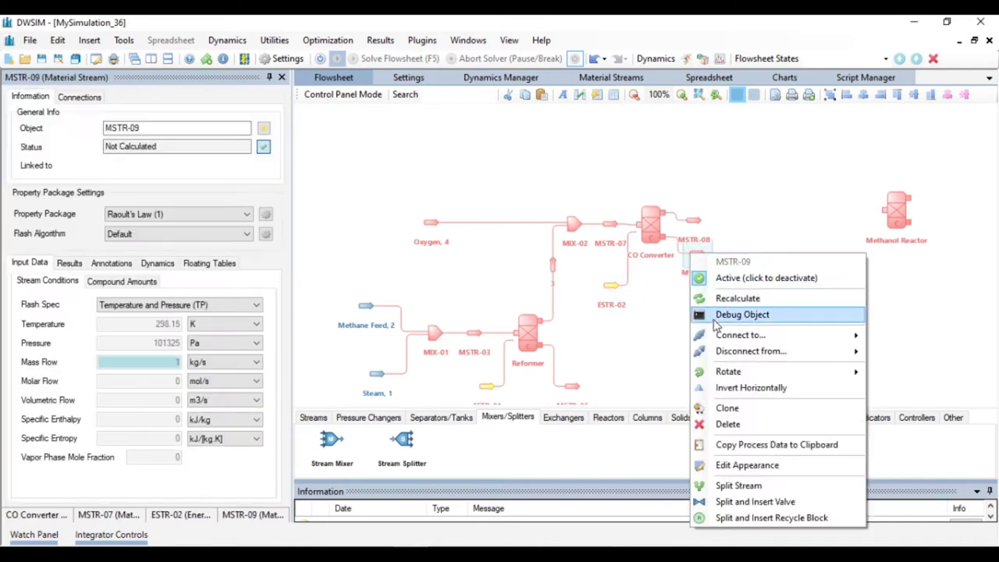
left_click(878, 377)
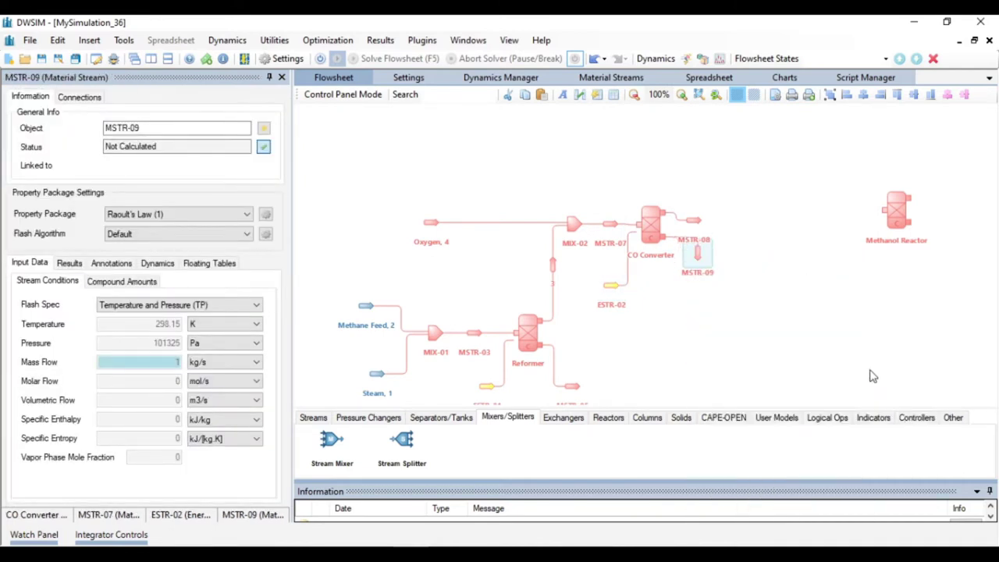
left_click_drag(699, 256, 682, 295)
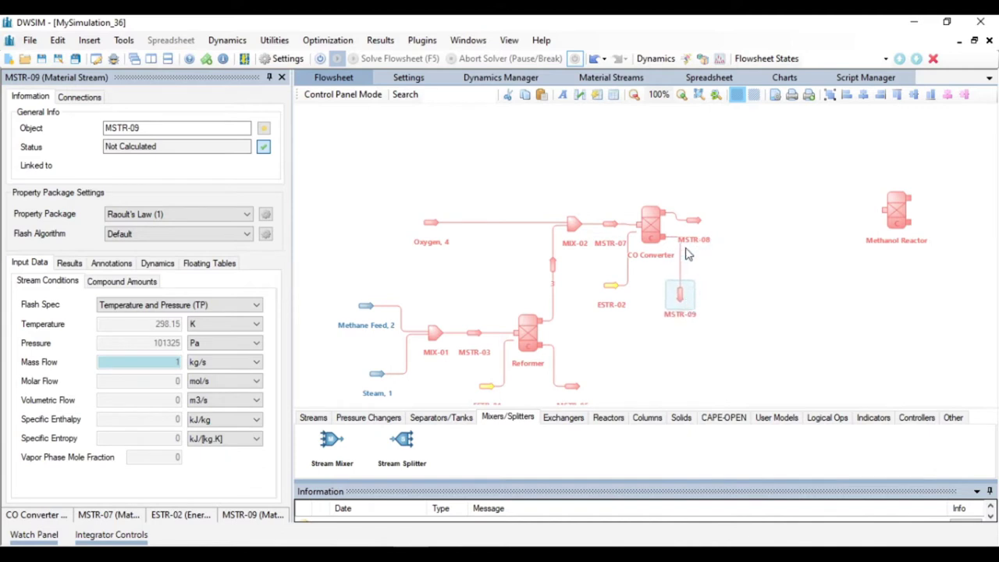
left_click(658, 236)
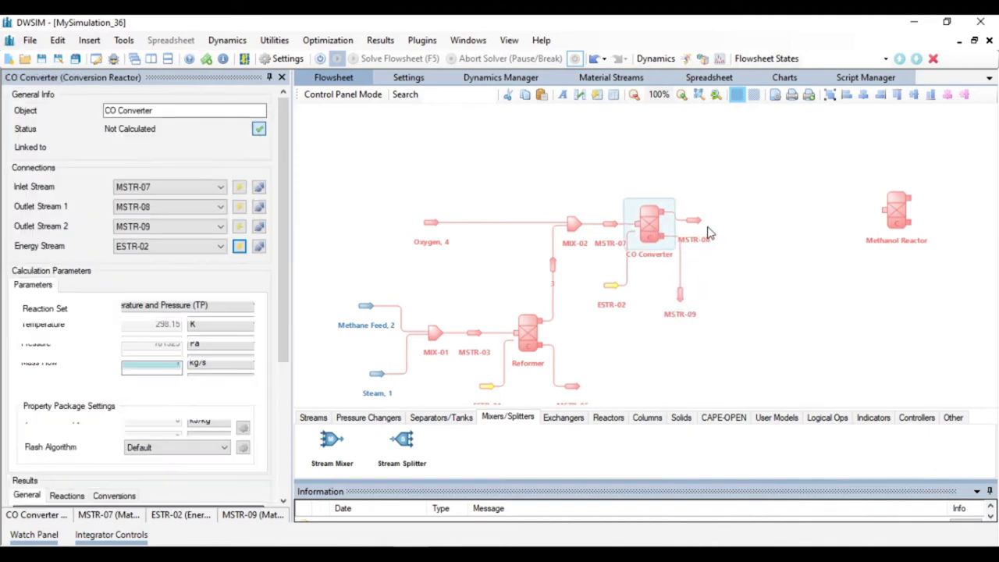
Rotate the CO Converter's upper outlet stream by +270° and place it above the outlet
left_click_drag(697, 228, 698, 199)
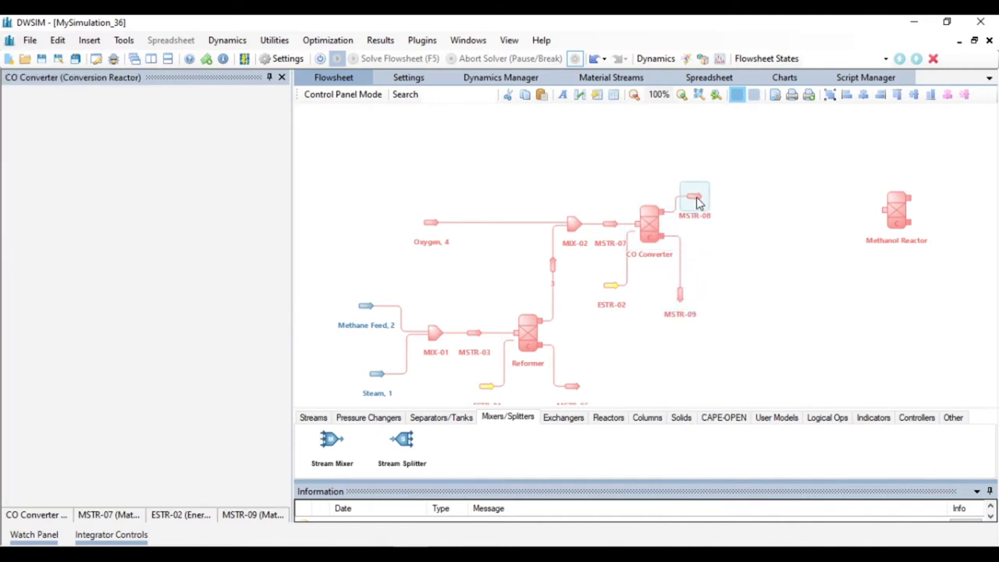
right_click(700, 199)
mouse_move(825, 320)
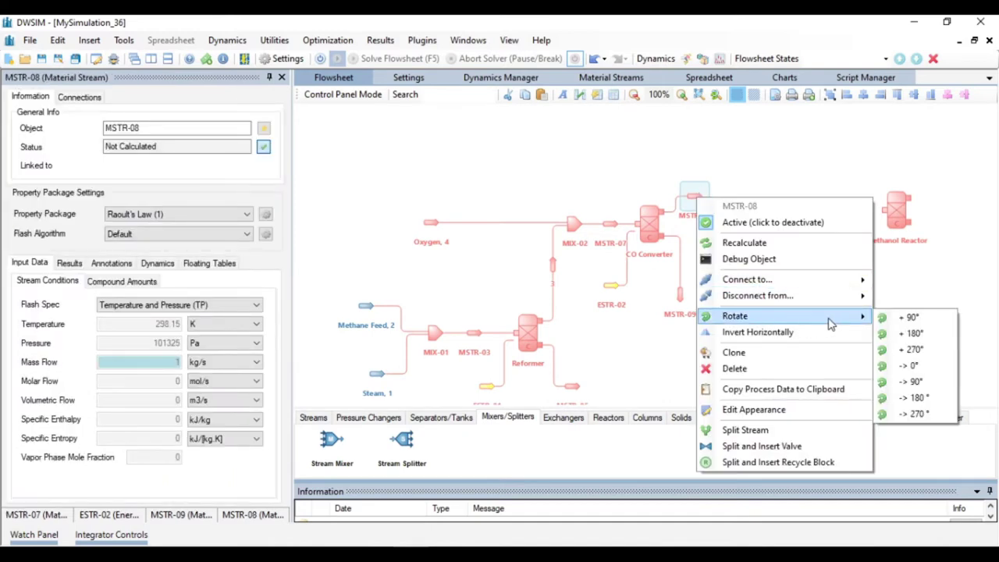
left_click(912, 350)
left_click_drag(697, 201, 678, 175)
Rename the CO Converter's upper outlet stream as "5"
left_click_drag(779, 219, 715, 283)
left_click(642, 247)
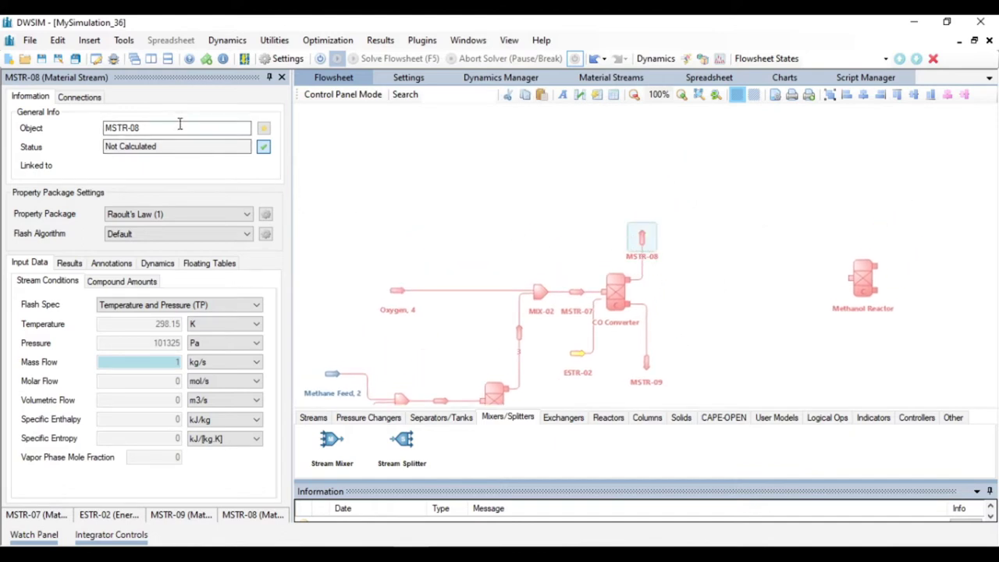
left_click(154, 128)
left_click(154, 128)
left_click_drag(155, 128, 87, 133)
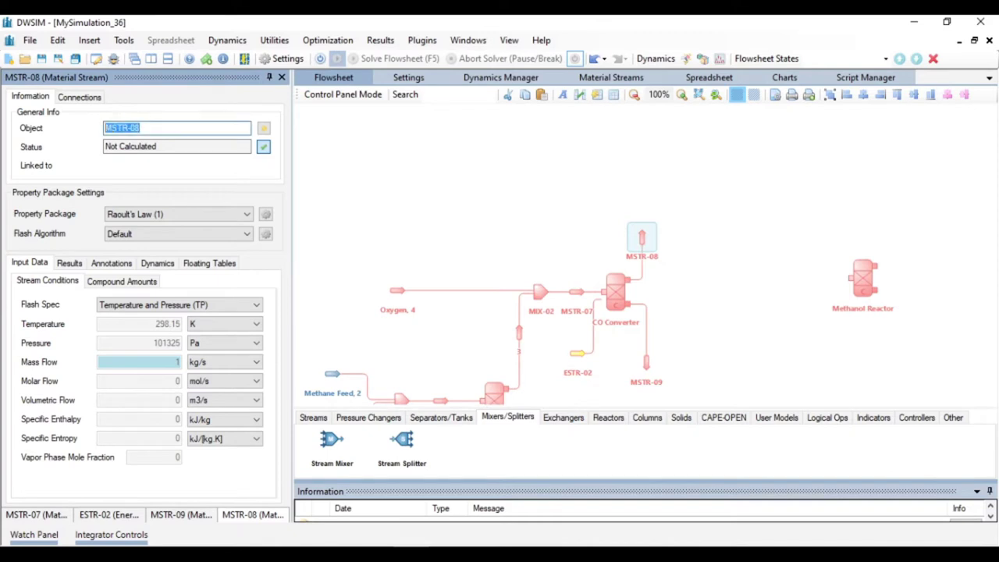
type("5")
Add a stream mixer above the CO Converter and connect stream 5 as its Inlet Stream 4
left_click_drag(350, 434, 670, 199)
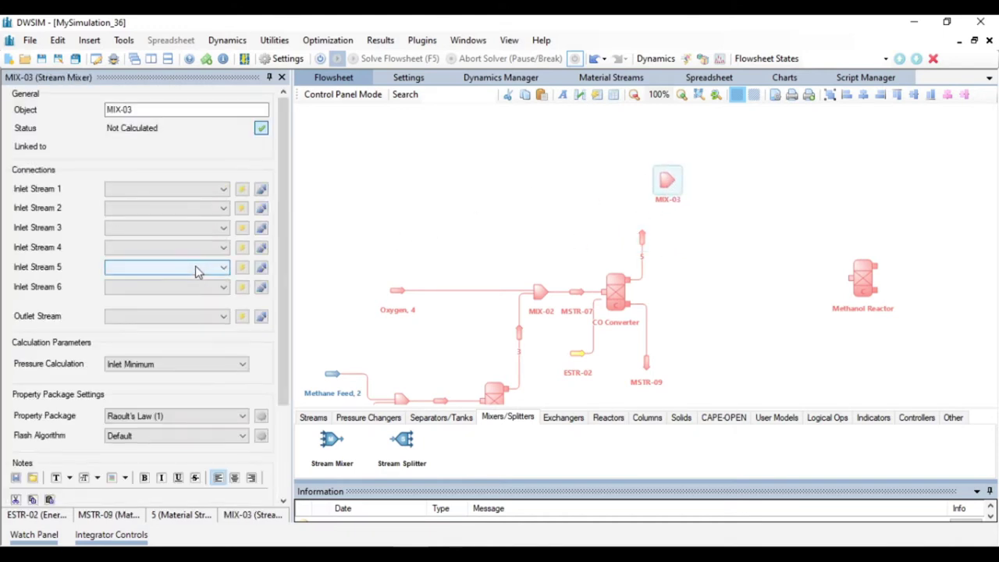
left_click(207, 250)
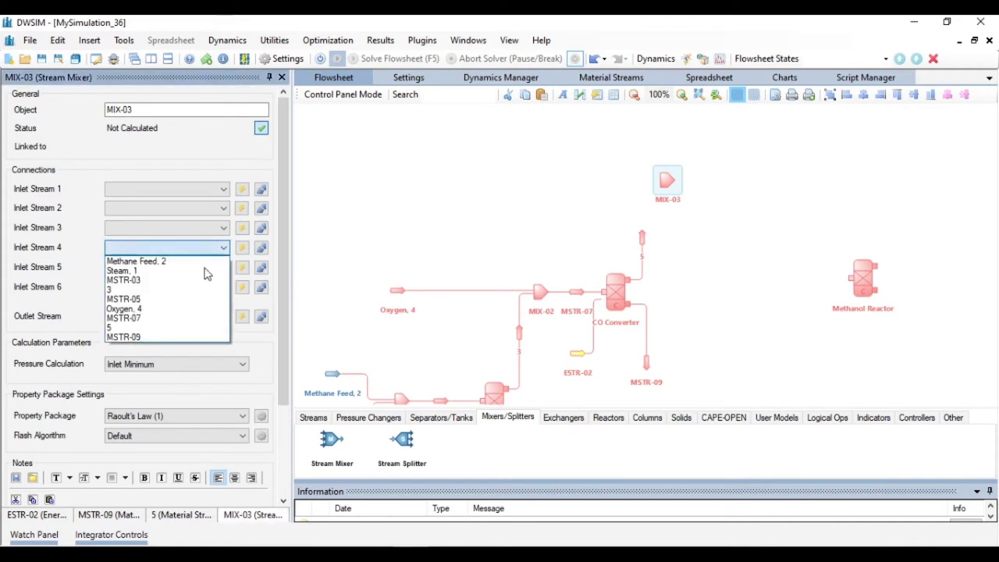
left_click(153, 328)
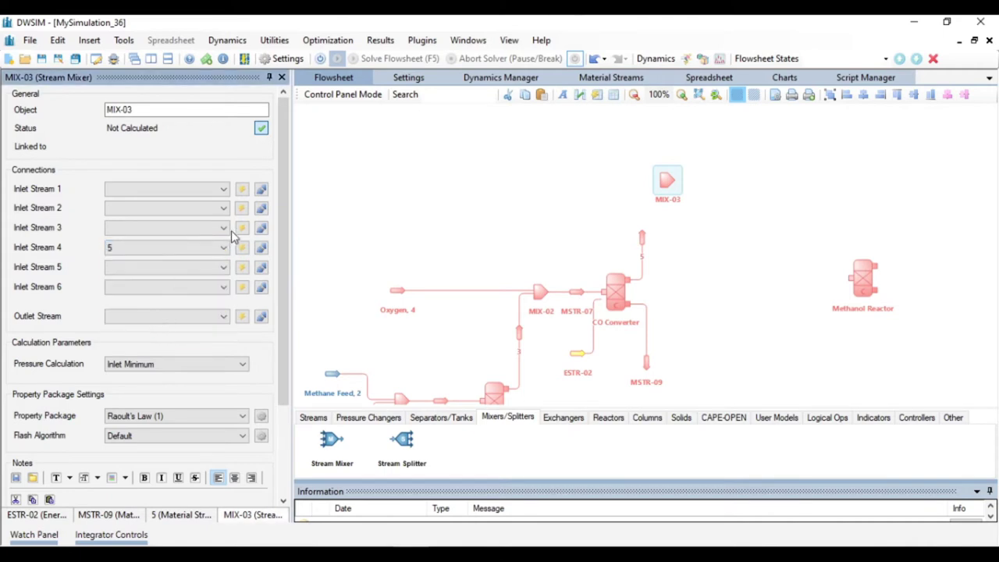
Create a new material stream as Inlet Stream 3 of MIX-03 and place it well to the left of the mixer
left_click(243, 229)
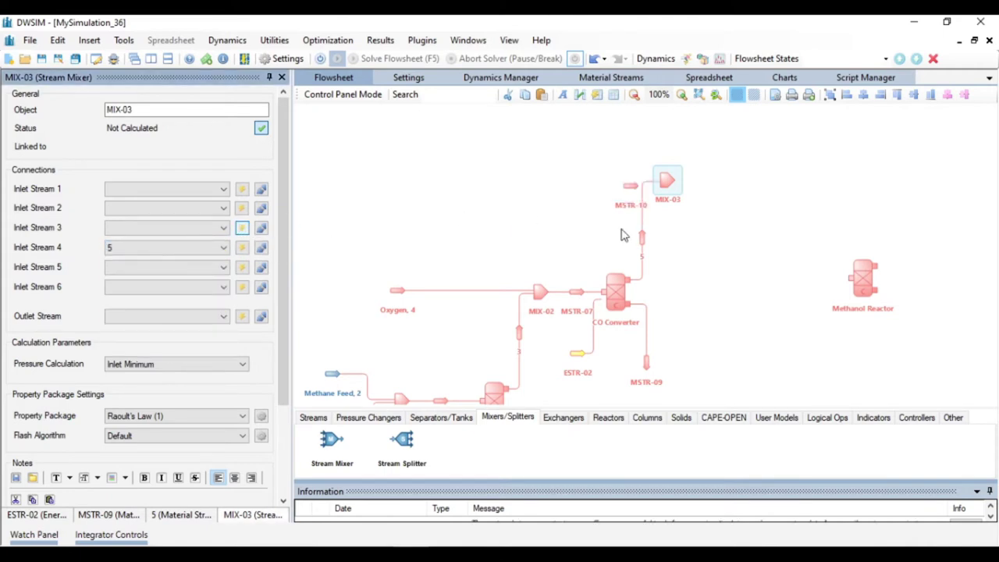
scroll(677, 209, "up", 1)
left_click_drag(680, 211, 490, 228)
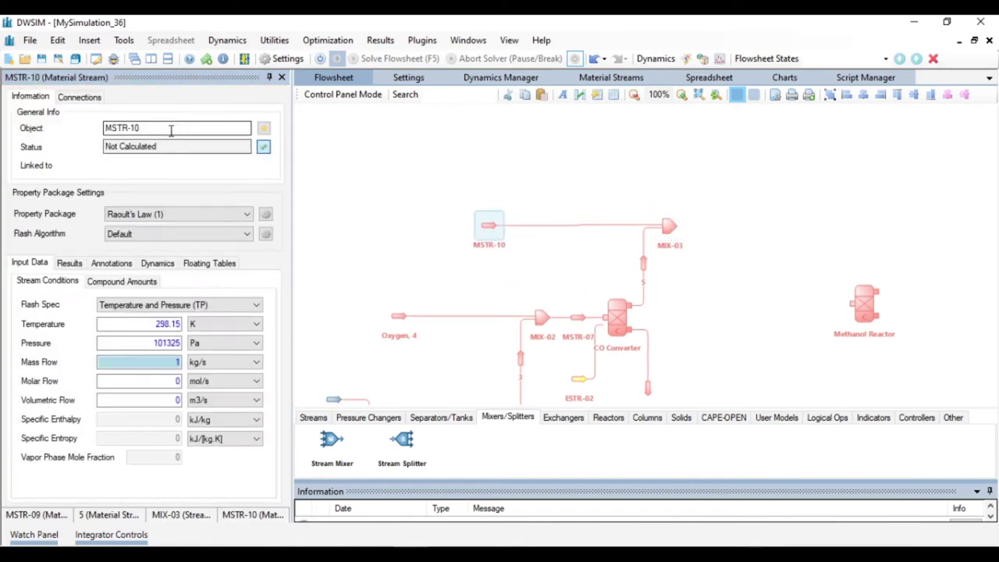
Rename the new inlet stream of MIX-03 as "CO2 Makeup, 6"
type("CO2")
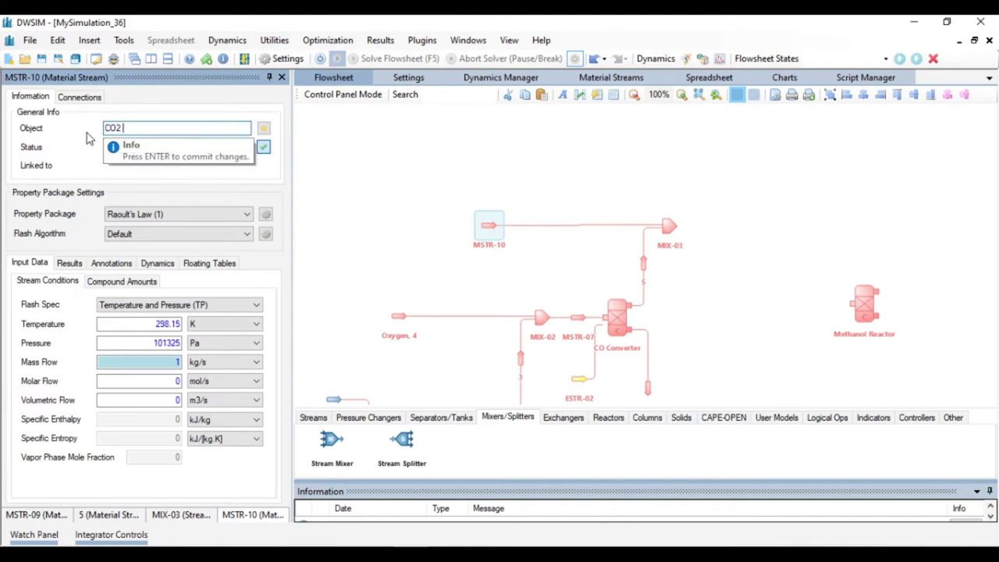
type(" Makeup")
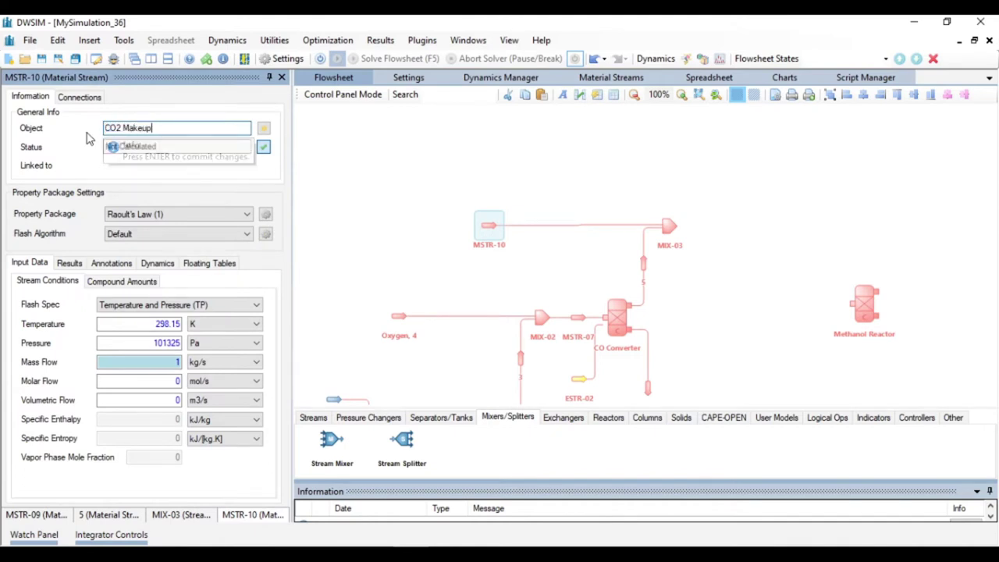
key("Return")
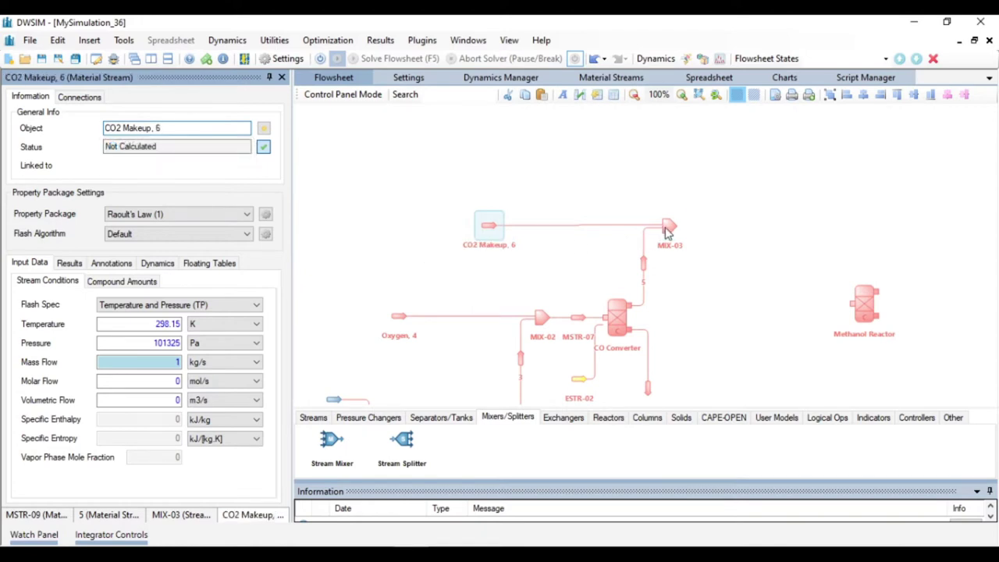
Create a new outlet stream for MIX-03 and rotate it by +90° to point downward
left_click(667, 231)
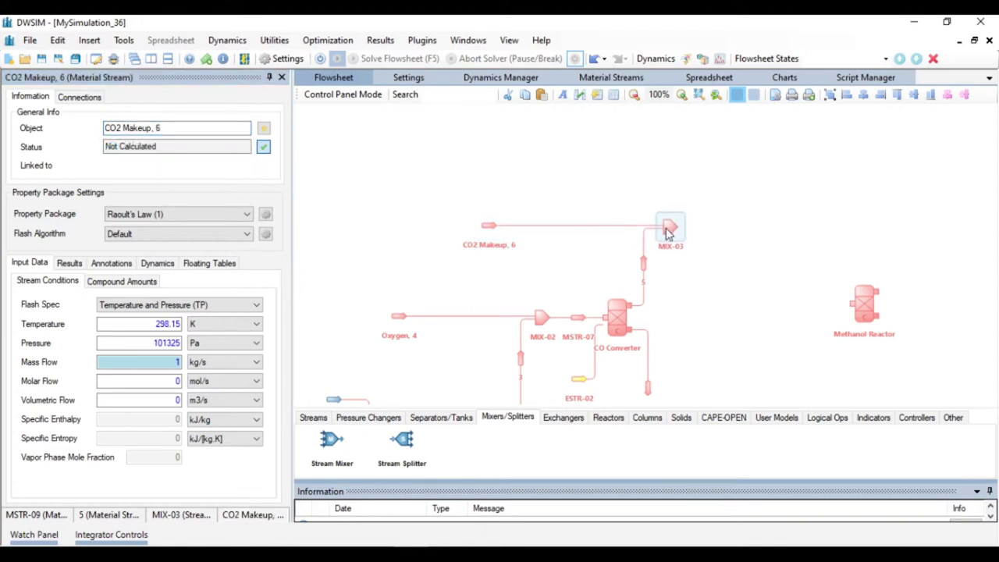
left_click(241, 321)
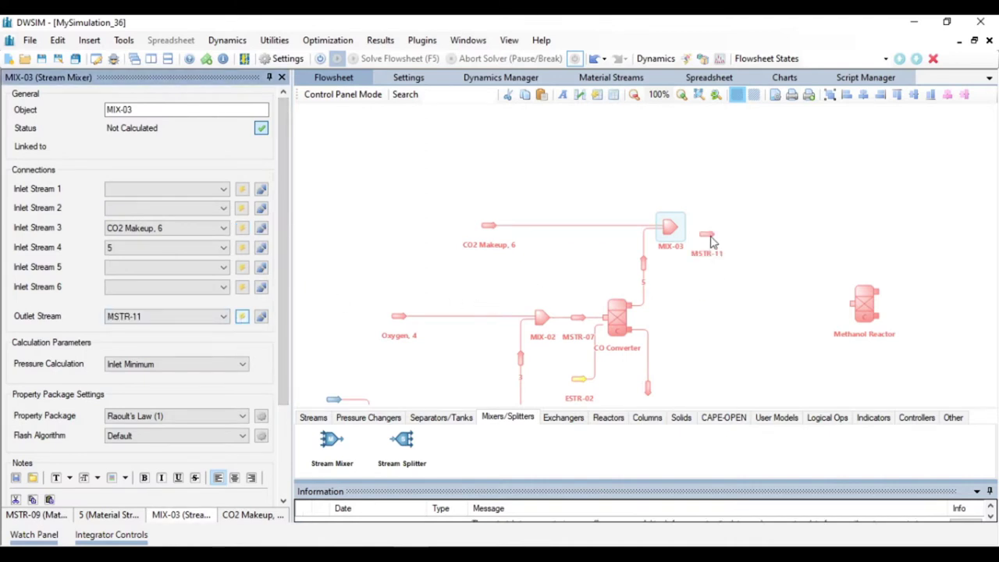
right_click(710, 237)
mouse_move(832, 356)
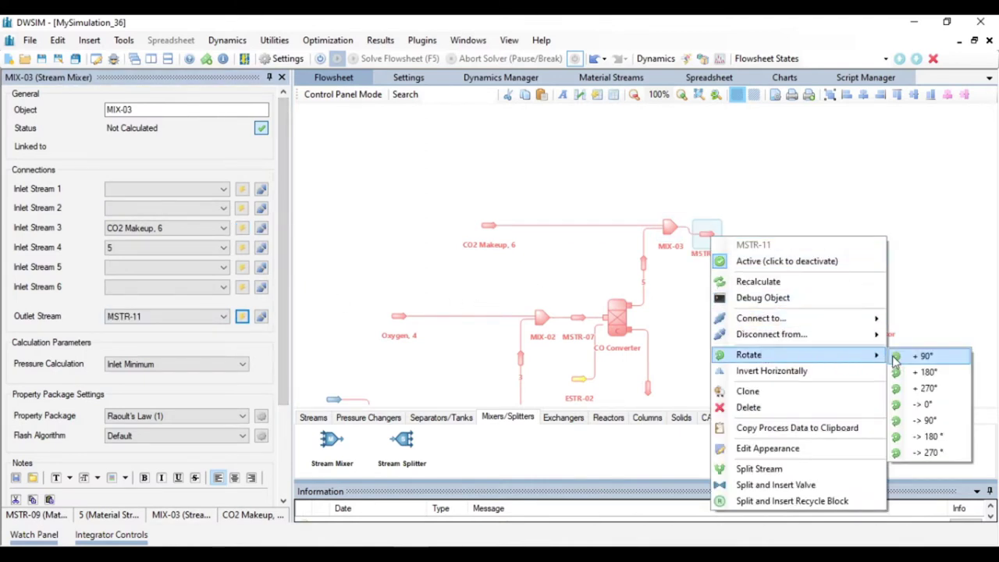
left_click(898, 356)
left_click(130, 111)
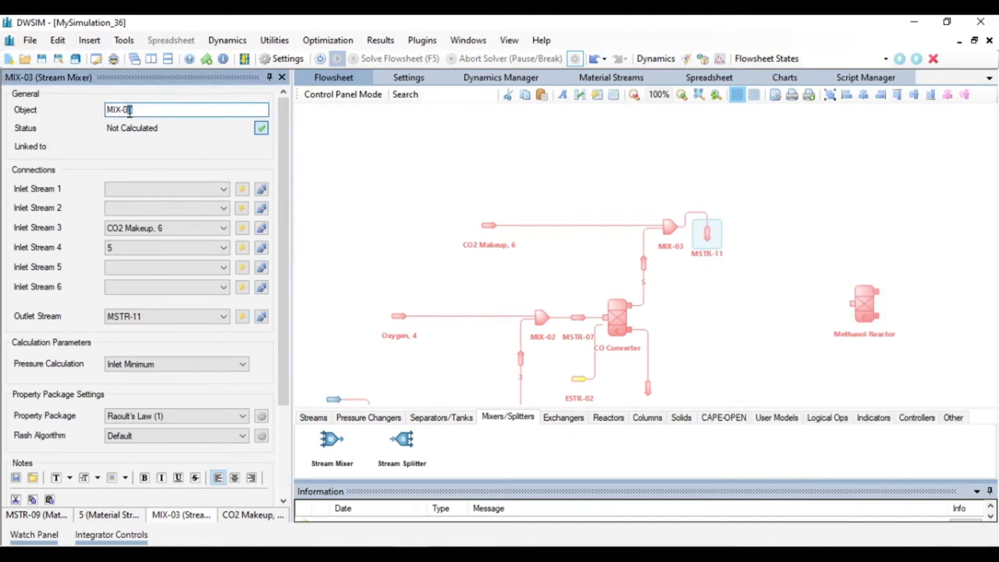
left_click_drag(143, 114, 93, 115)
type("7")
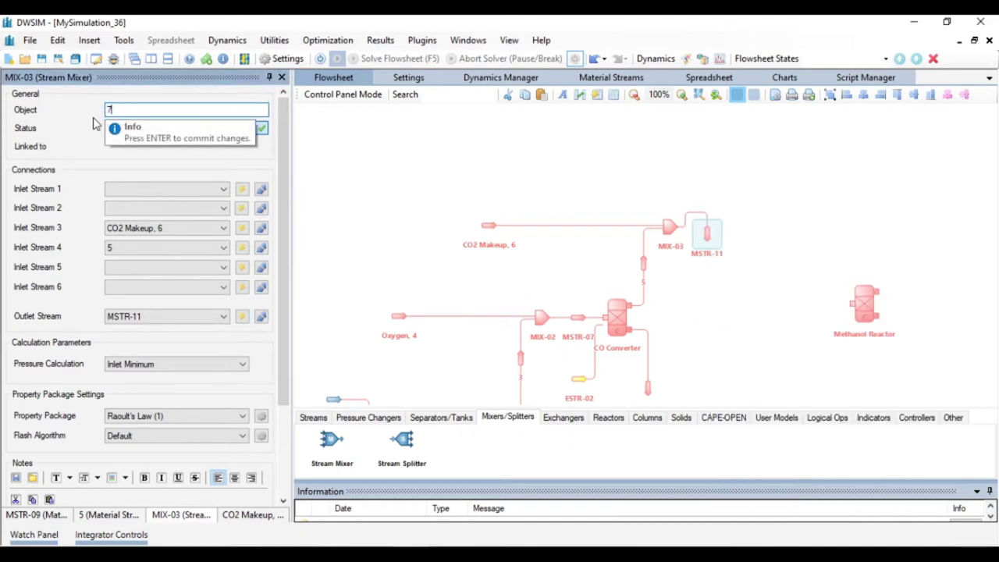
key("Return")
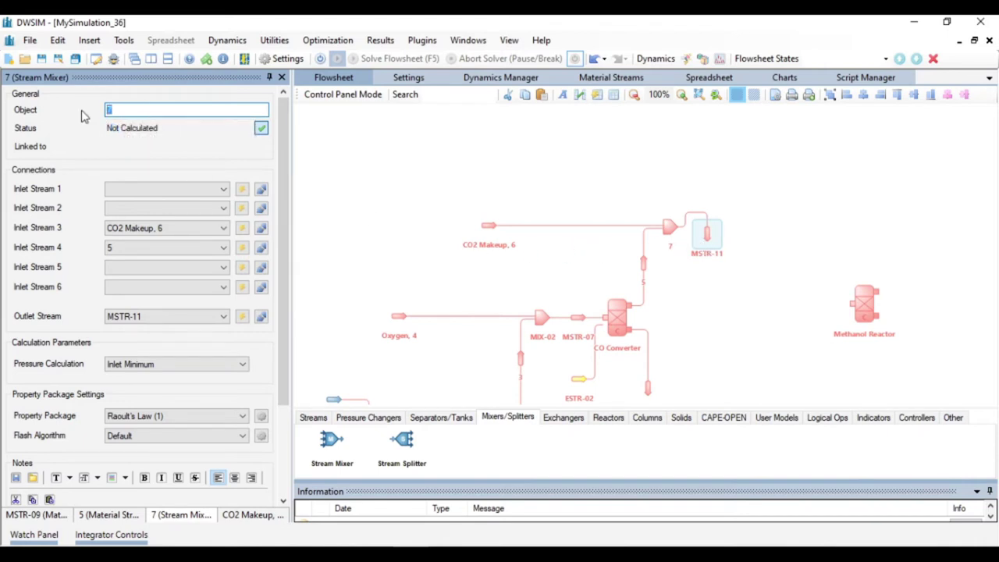
type("MIX-")
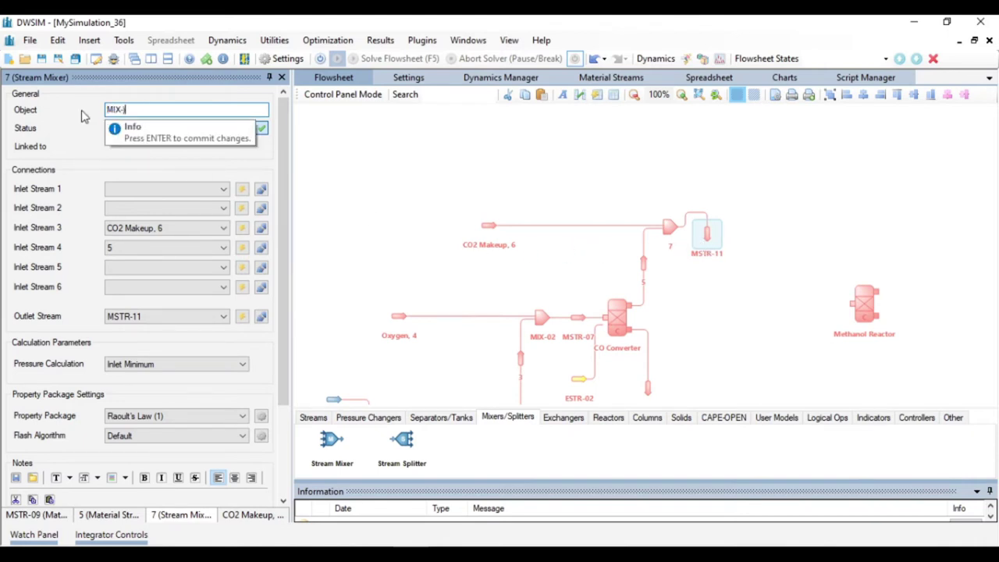
type("03")
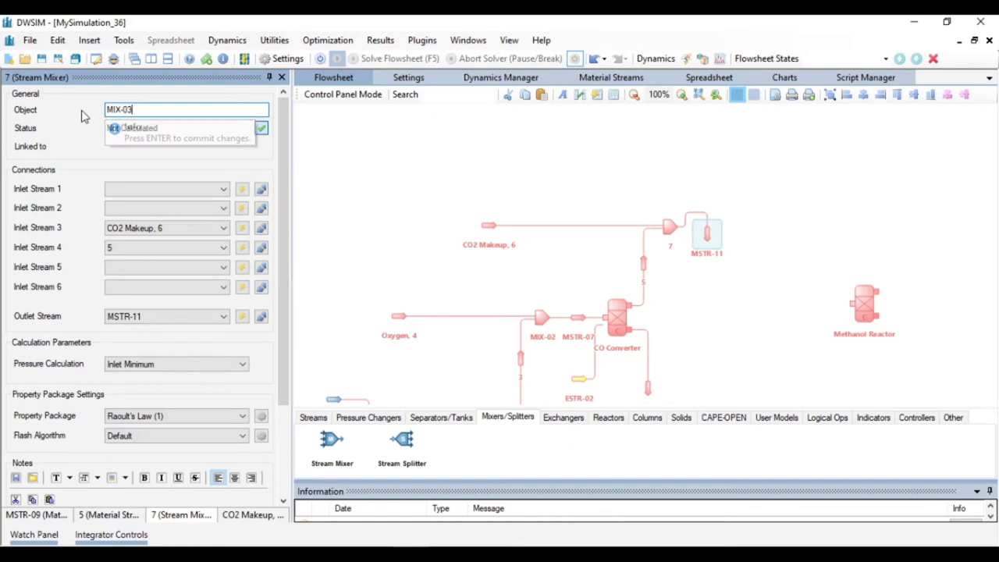